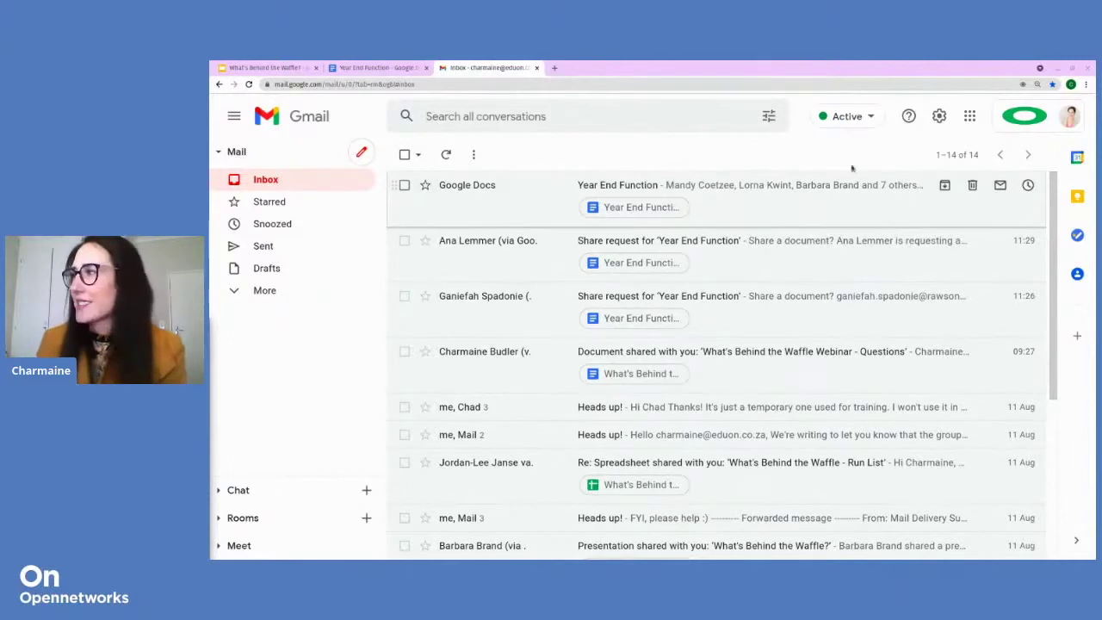
Switch from Gmail to Google Forms and create a new blank form
left_click(969, 116)
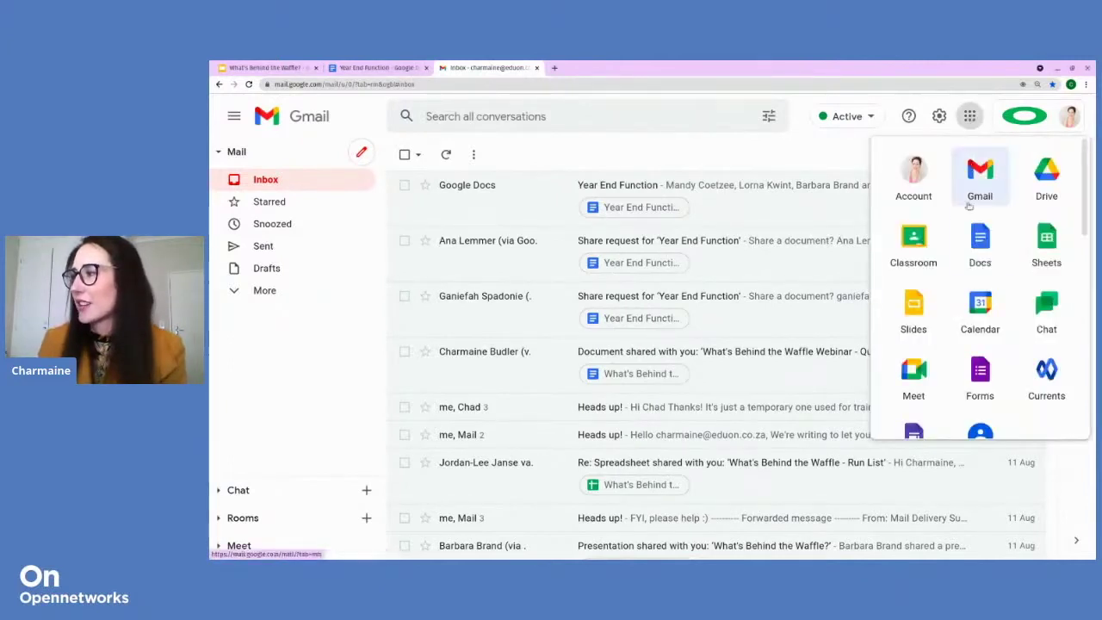
left_click(980, 372)
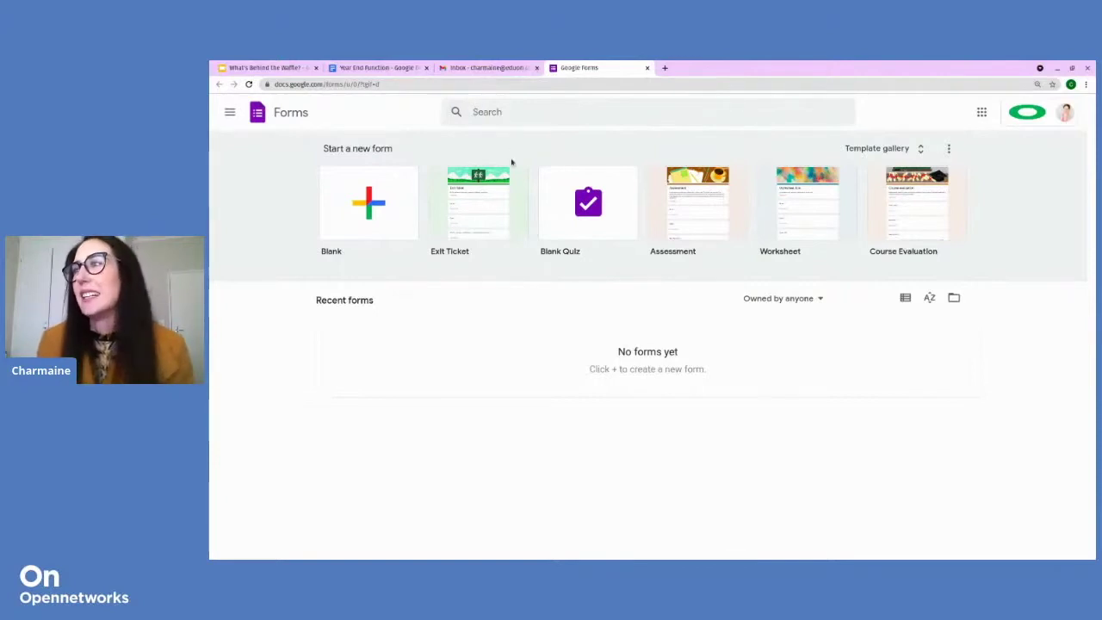
left_click(367, 204)
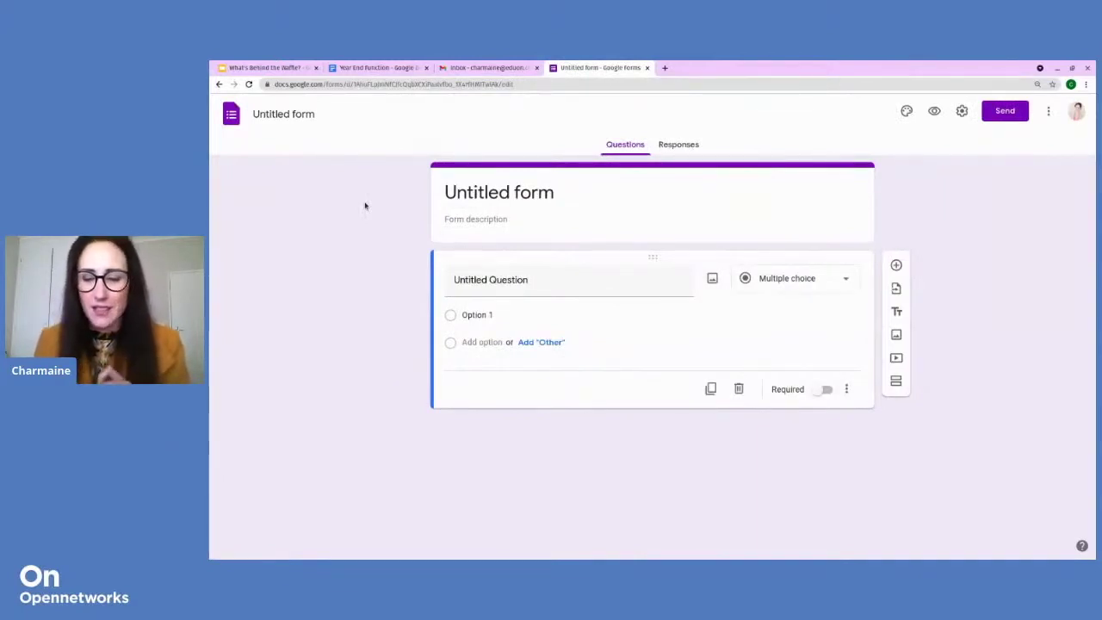
Title the untitled form "Work From Home Check-in" and leave its description empty
left_click(841, 281)
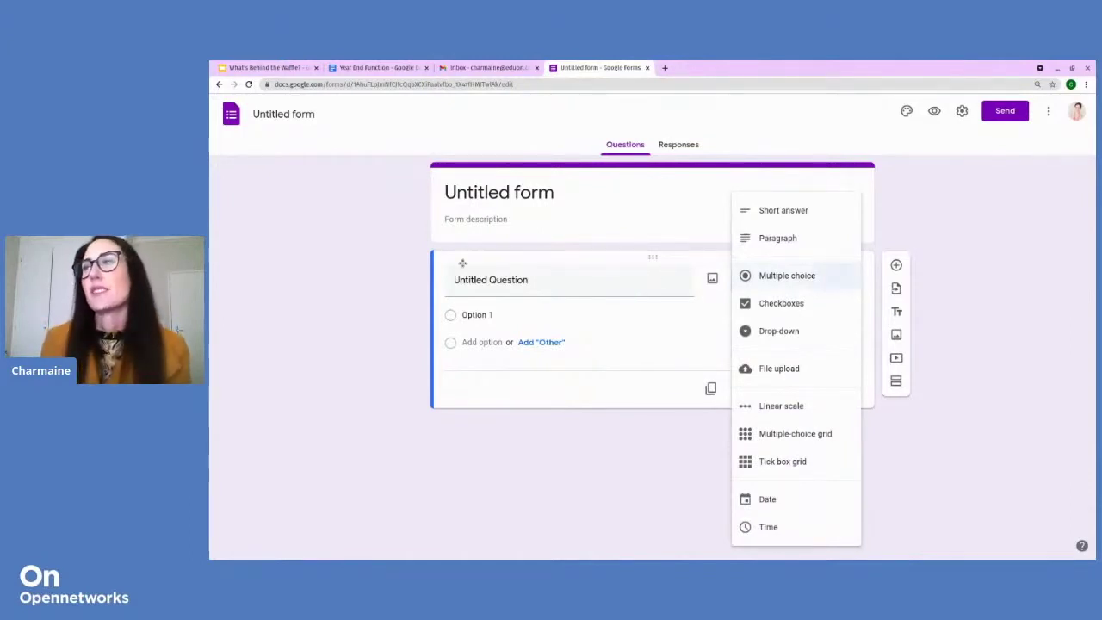
left_click(512, 198)
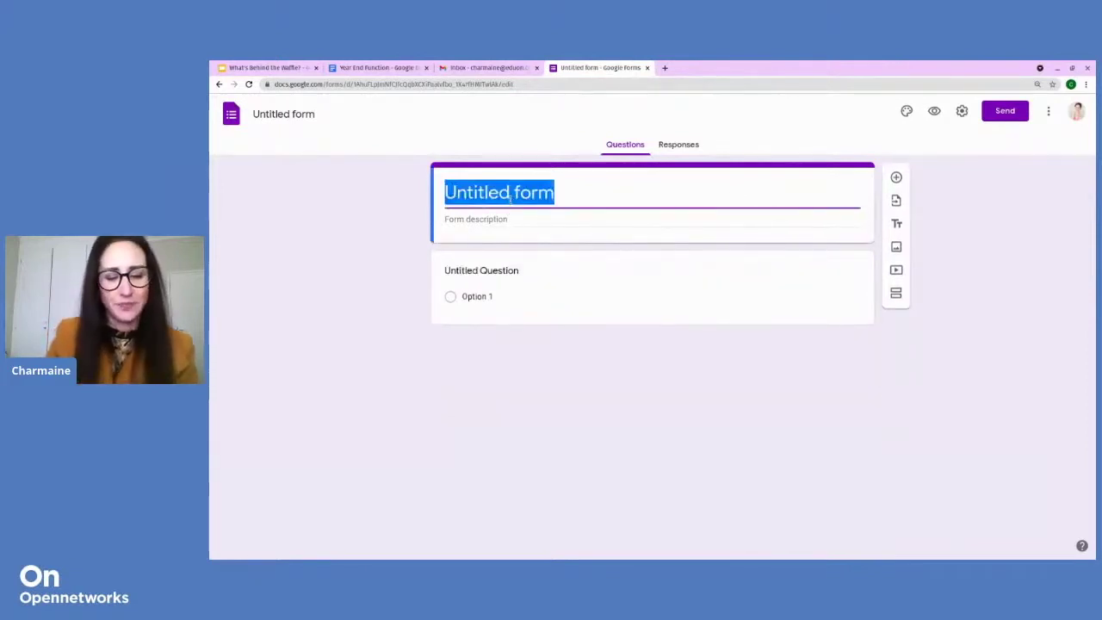
type("Work From ")
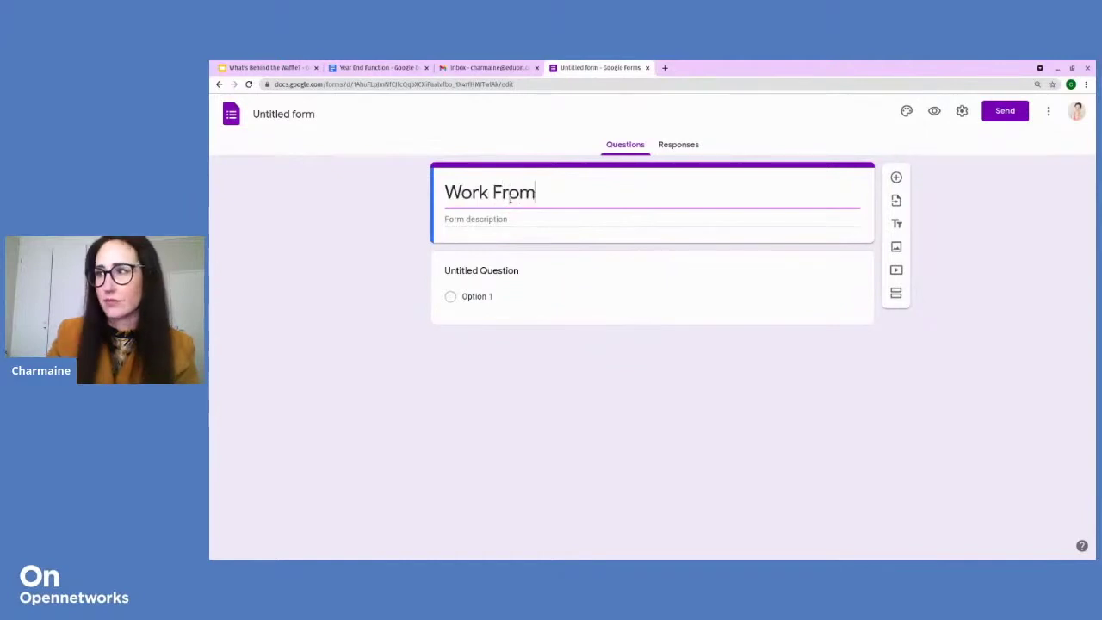
type("Home Check")
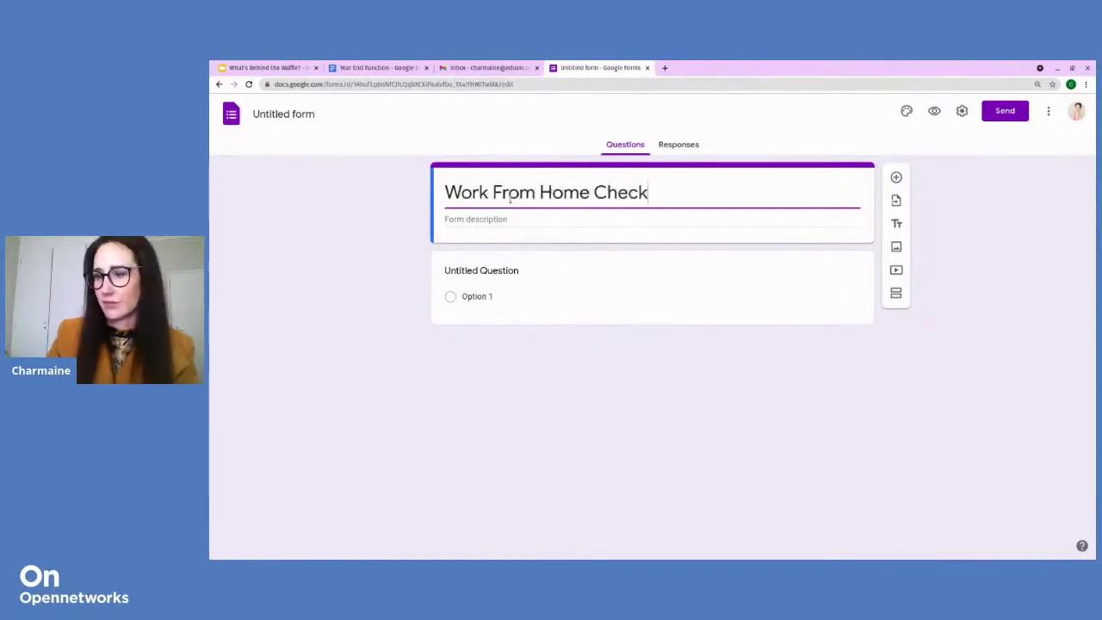
type("-in")
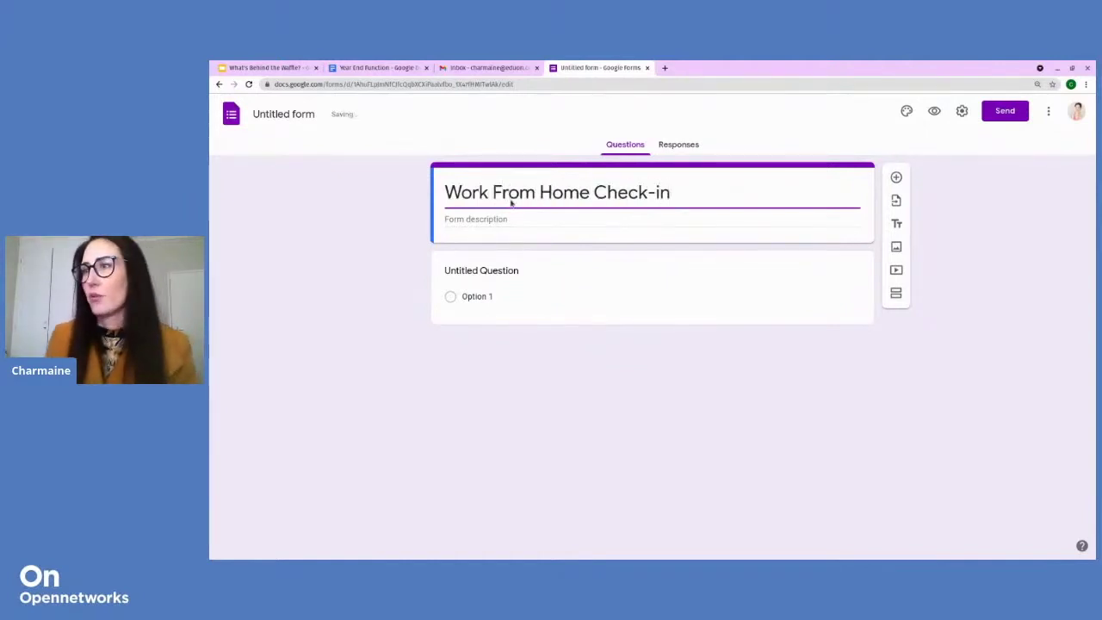
left_click(448, 218)
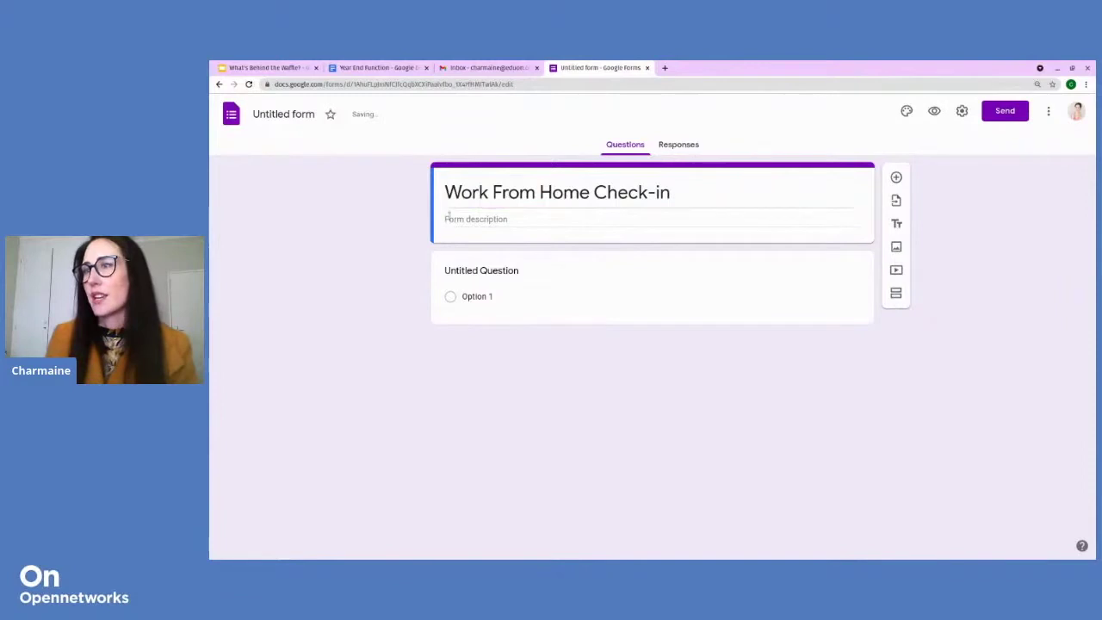
left_click(525, 218)
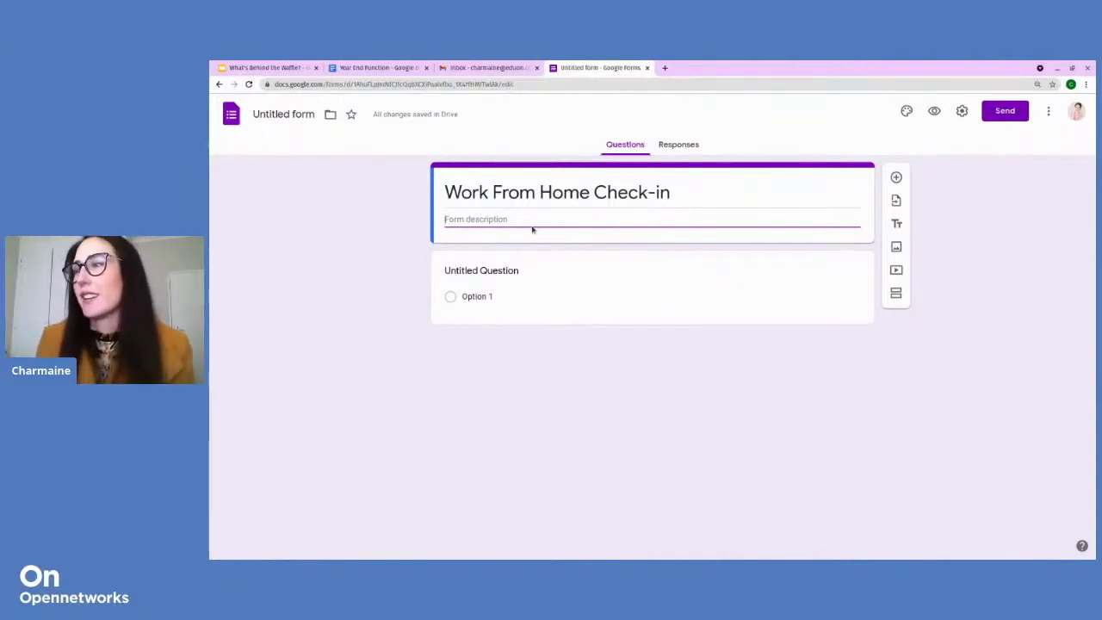
Change the form's theme colour to teal green and close the theme options
left_click(907, 112)
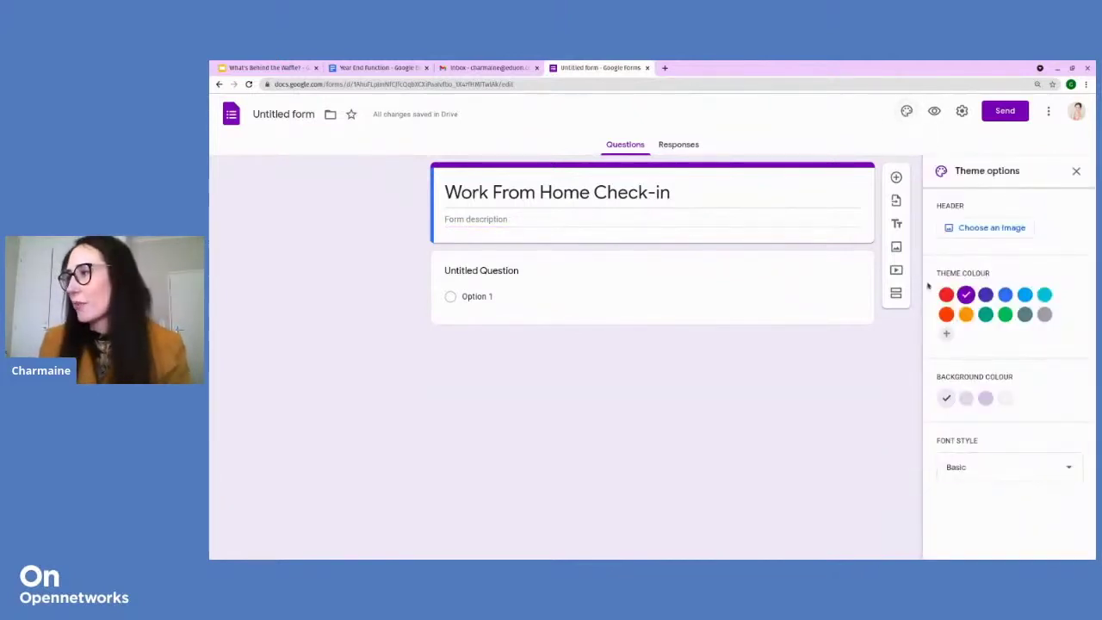
left_click(1024, 315)
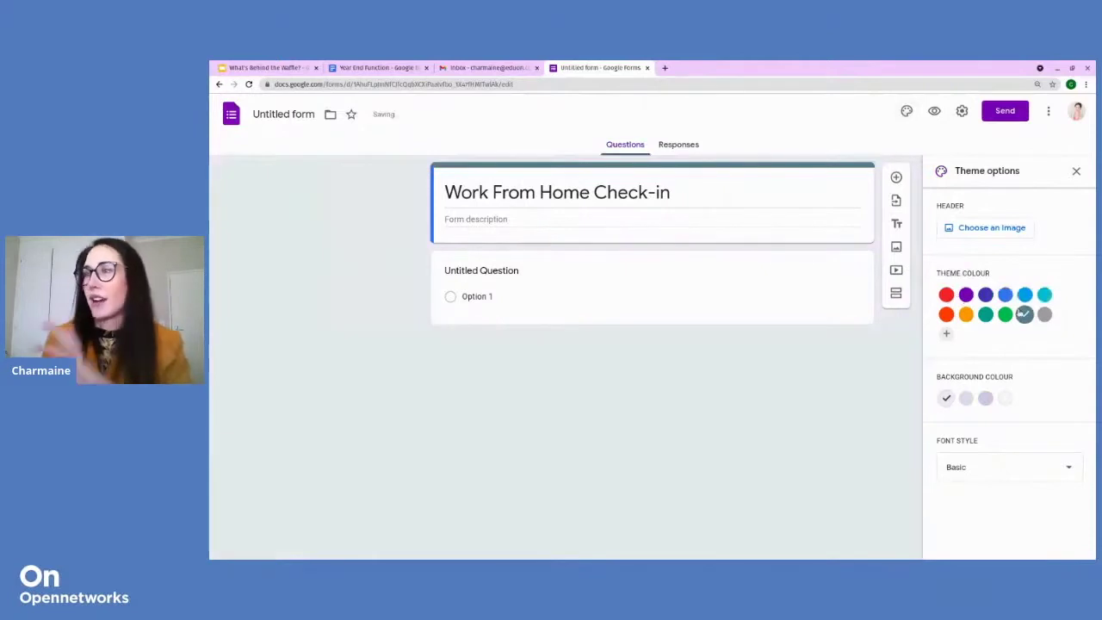
left_click(985, 315)
left_click(946, 314)
left_click(966, 294)
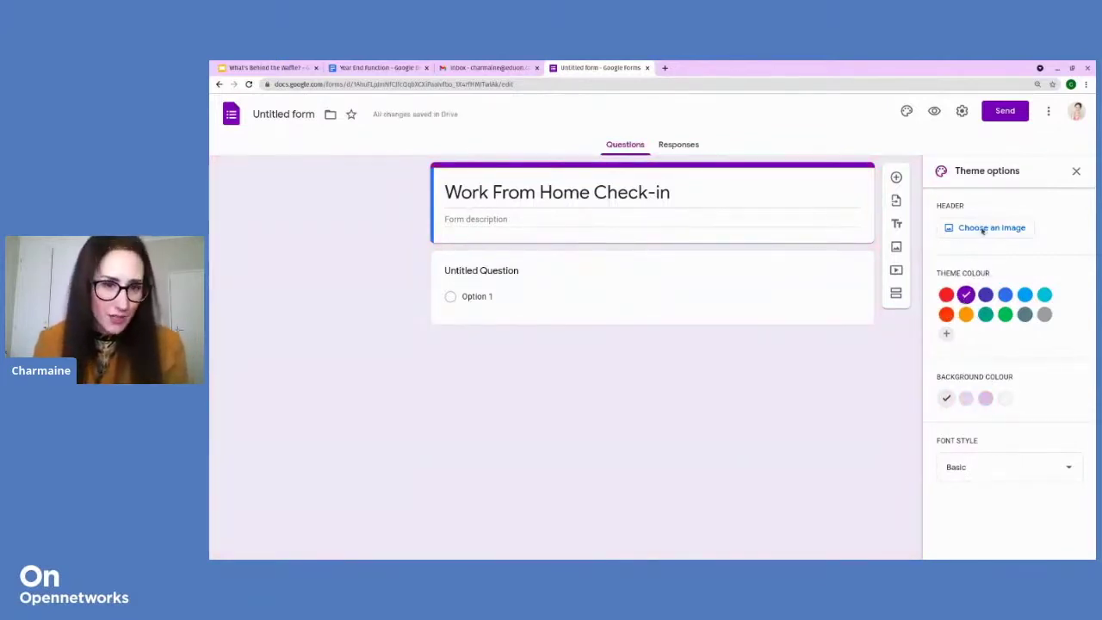
left_click(986, 315)
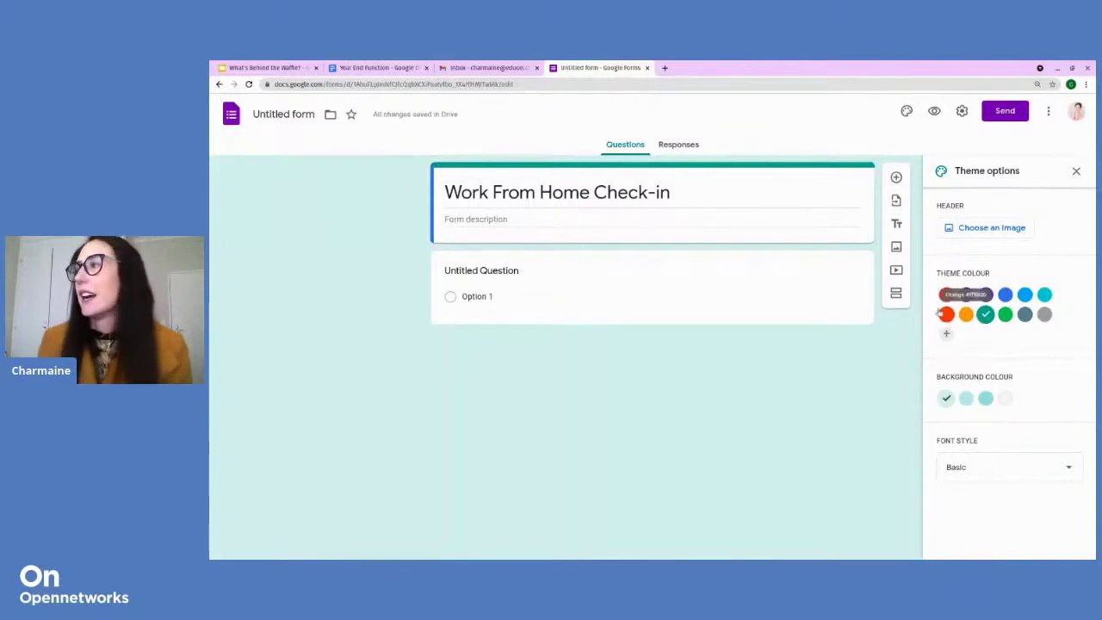
left_click(1078, 173)
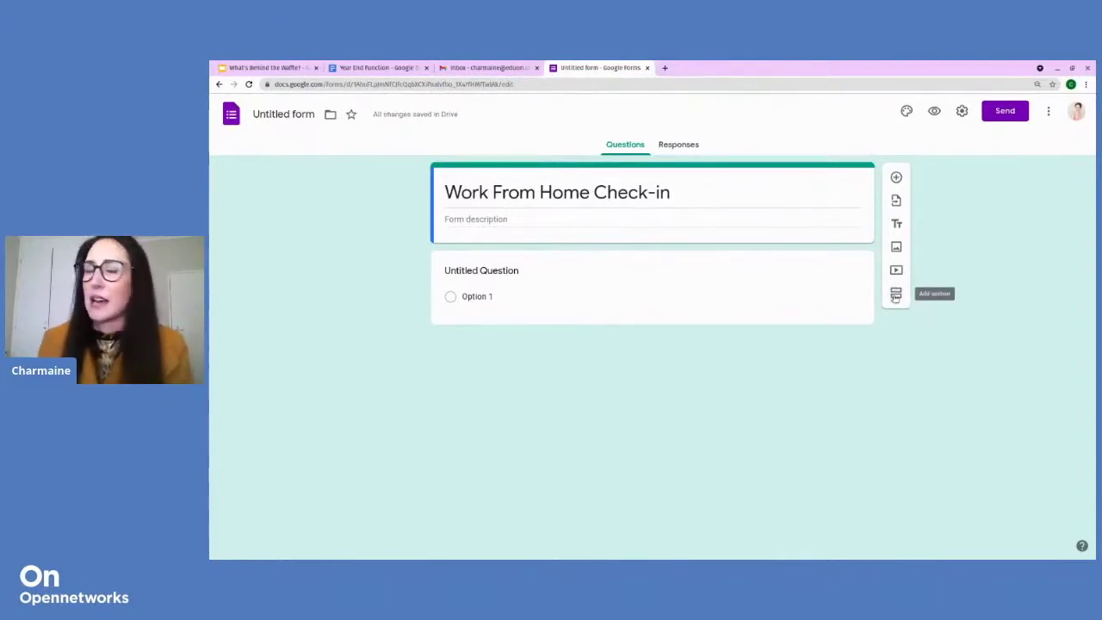
Add a second section below the form header and title it "Personal Information"
left_click(895, 296)
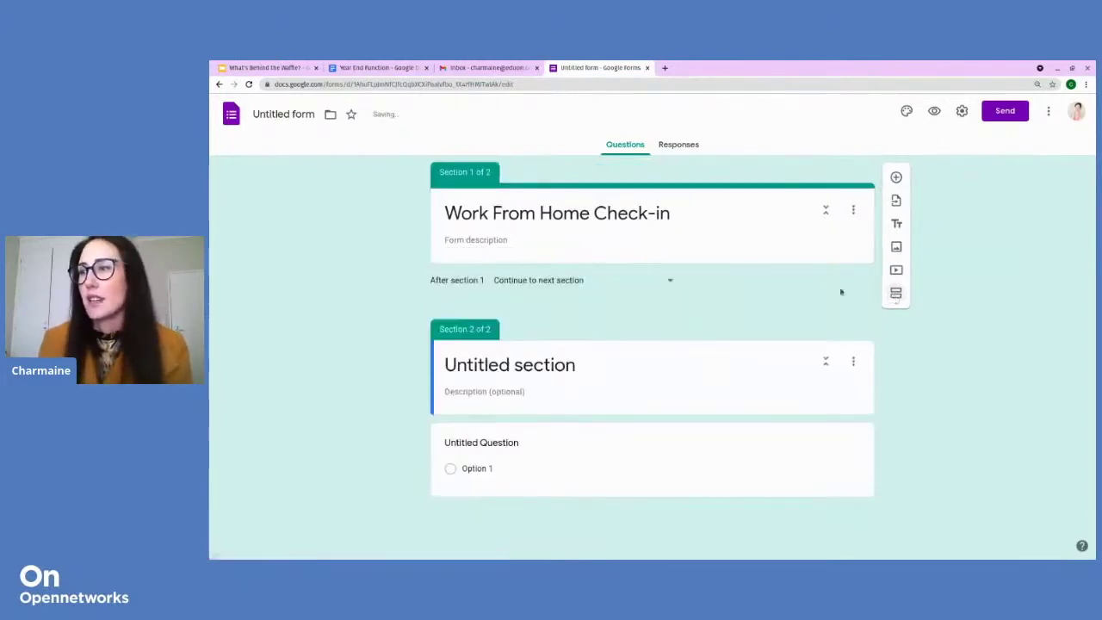
left_click(496, 241)
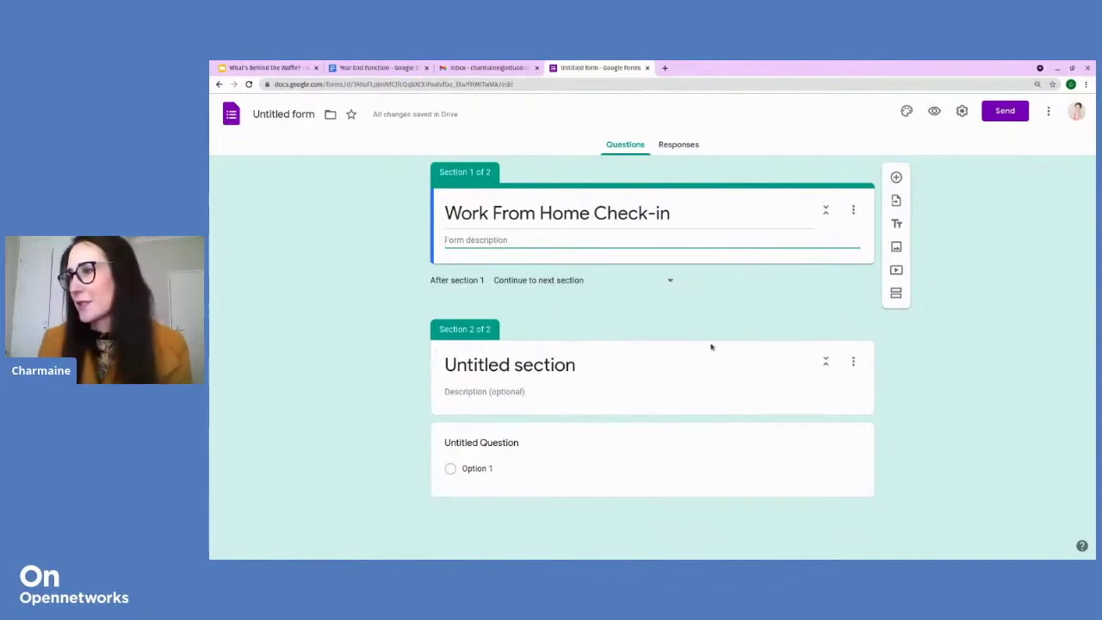
left_click(491, 365)
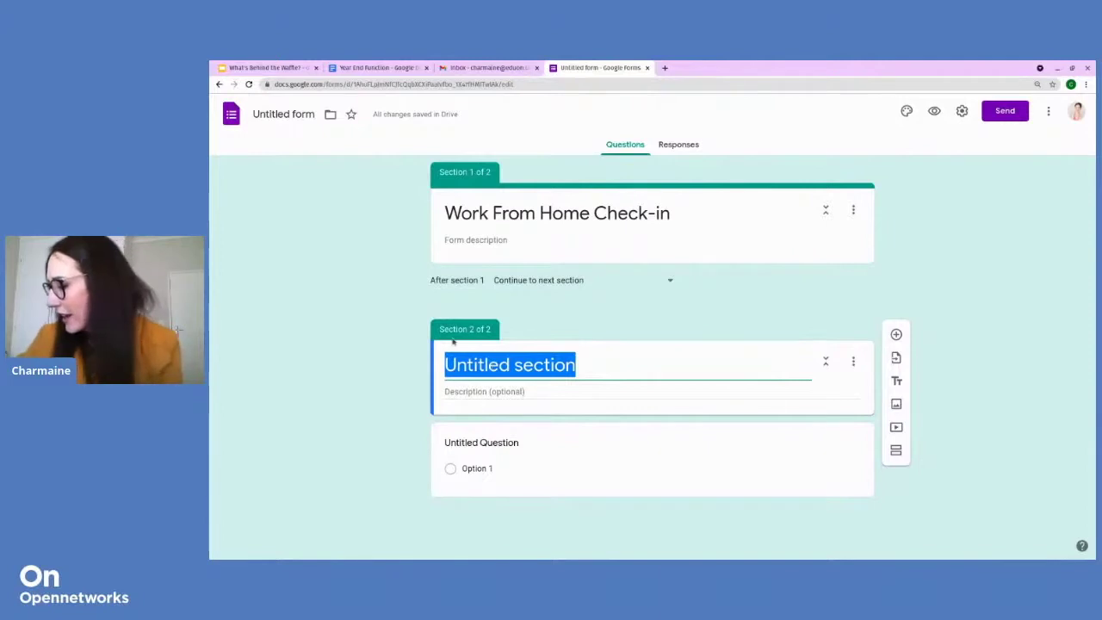
type("Perso")
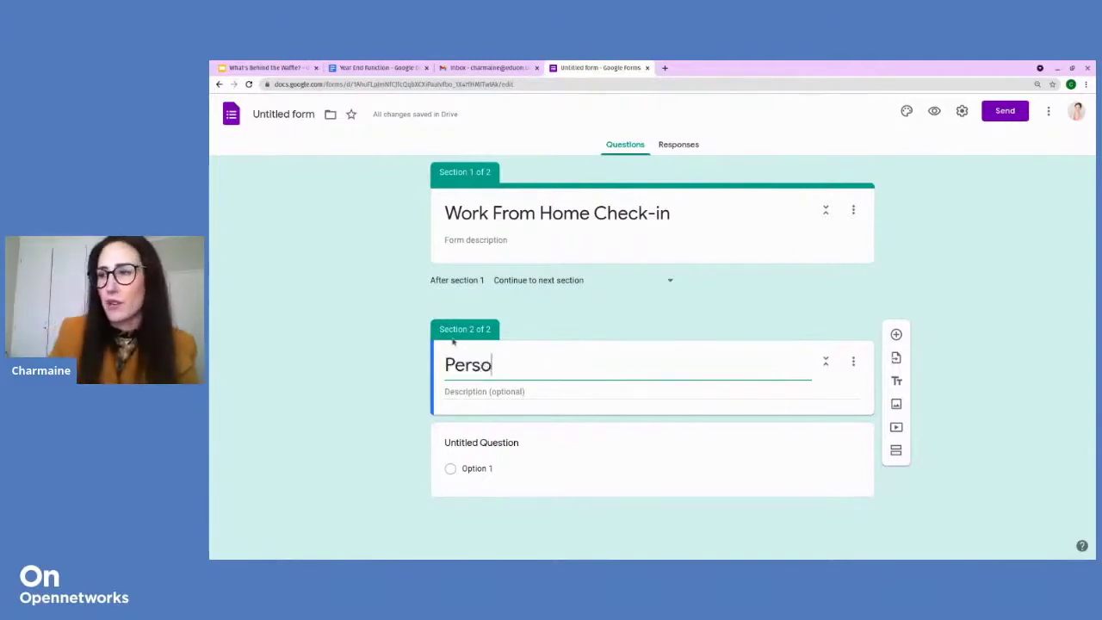
type("nal Information")
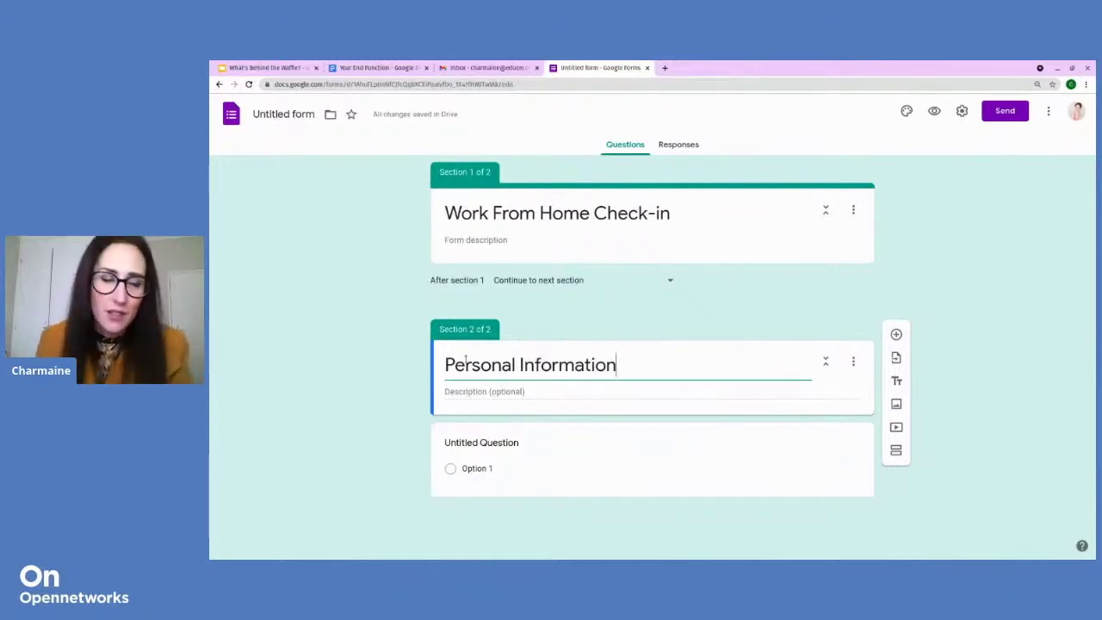
Turn the untitled question in the Personal Information section into an optional short-answer question titled "Name & Surname"
left_click(512, 477)
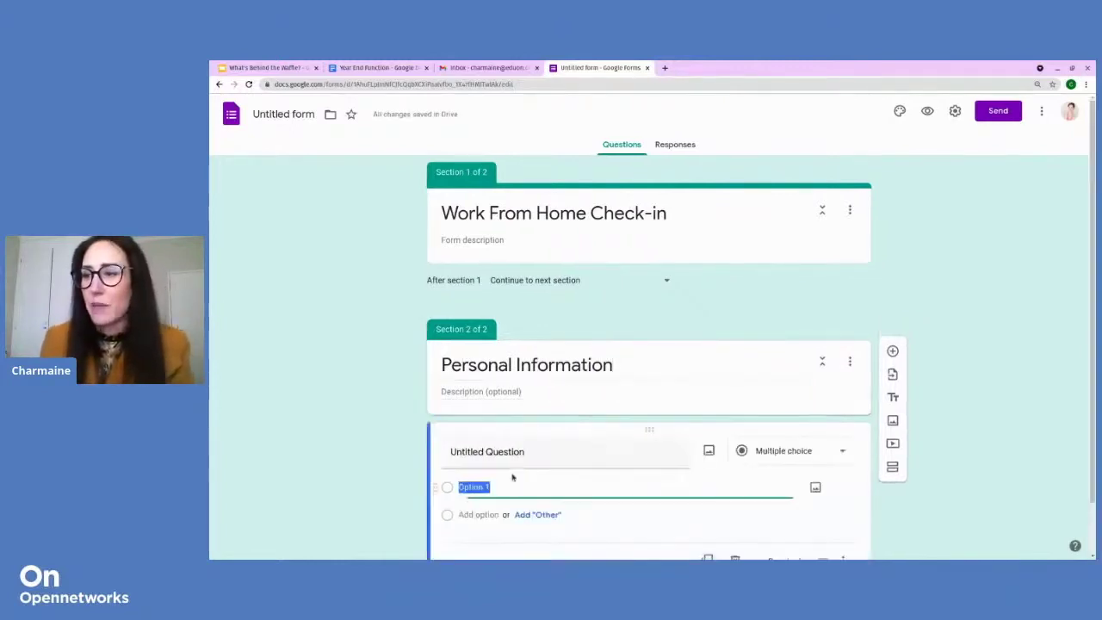
left_click(515, 454)
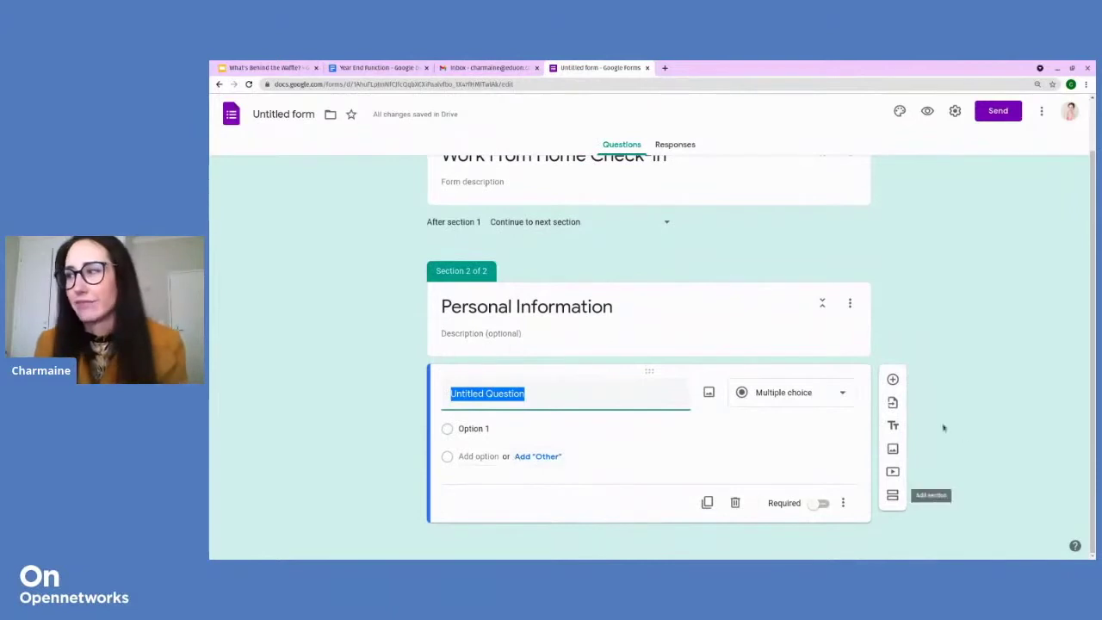
left_click(845, 397)
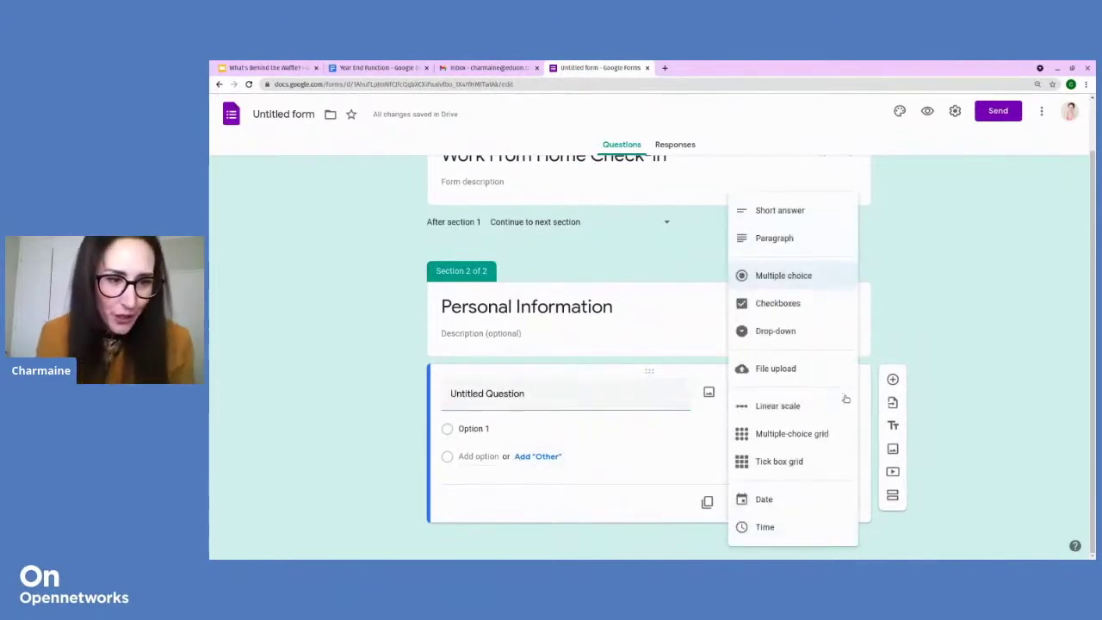
left_click(568, 408)
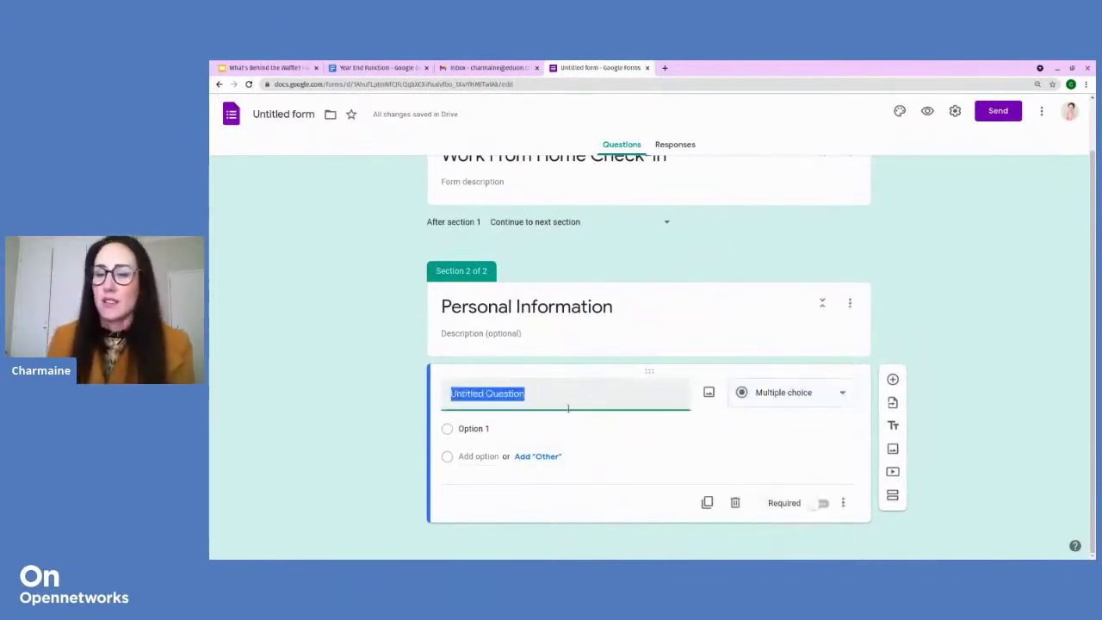
type("Name &")
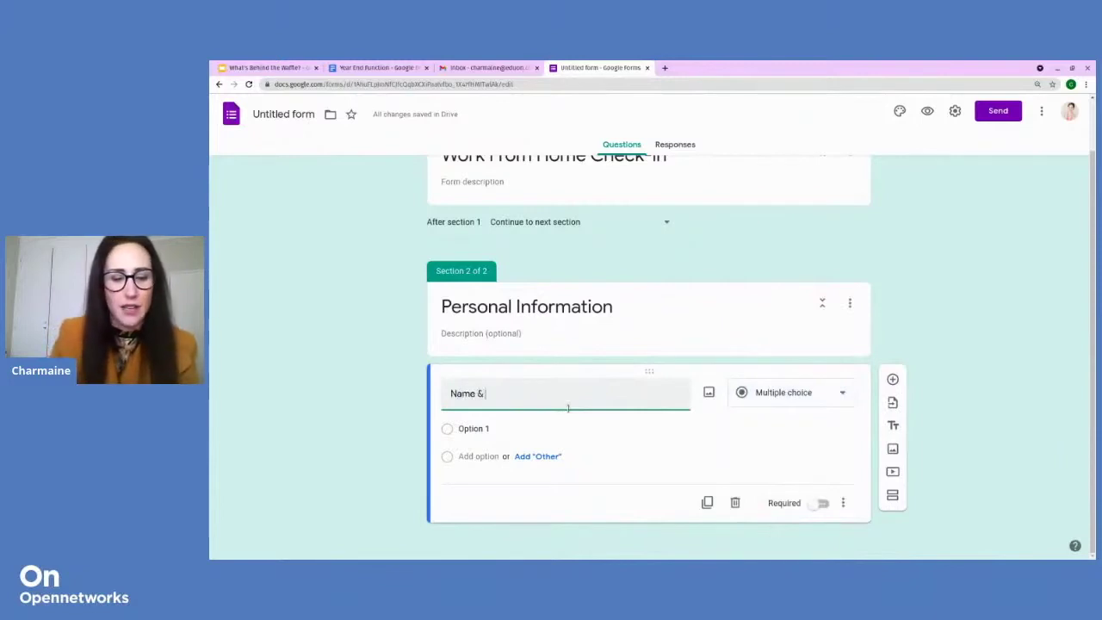
type(" Surname")
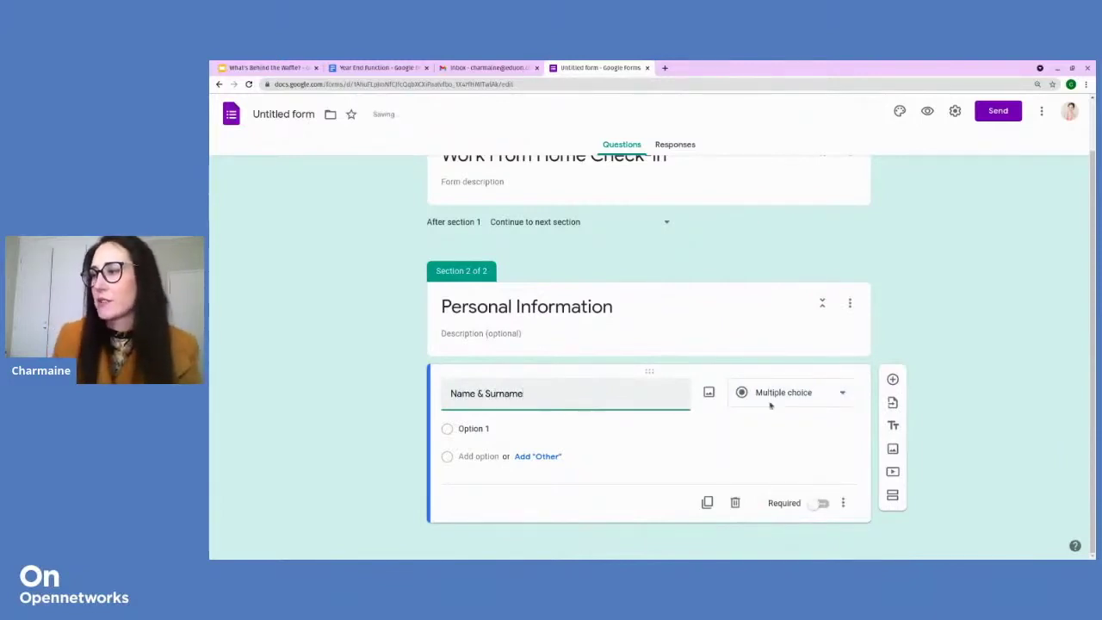
left_click(846, 402)
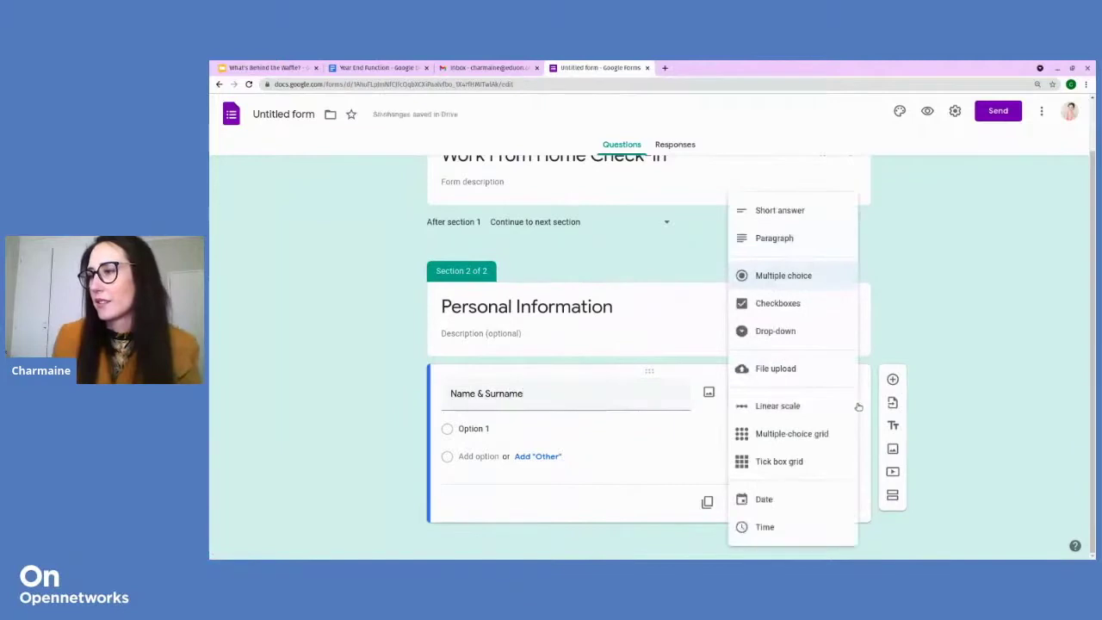
left_click(779, 211)
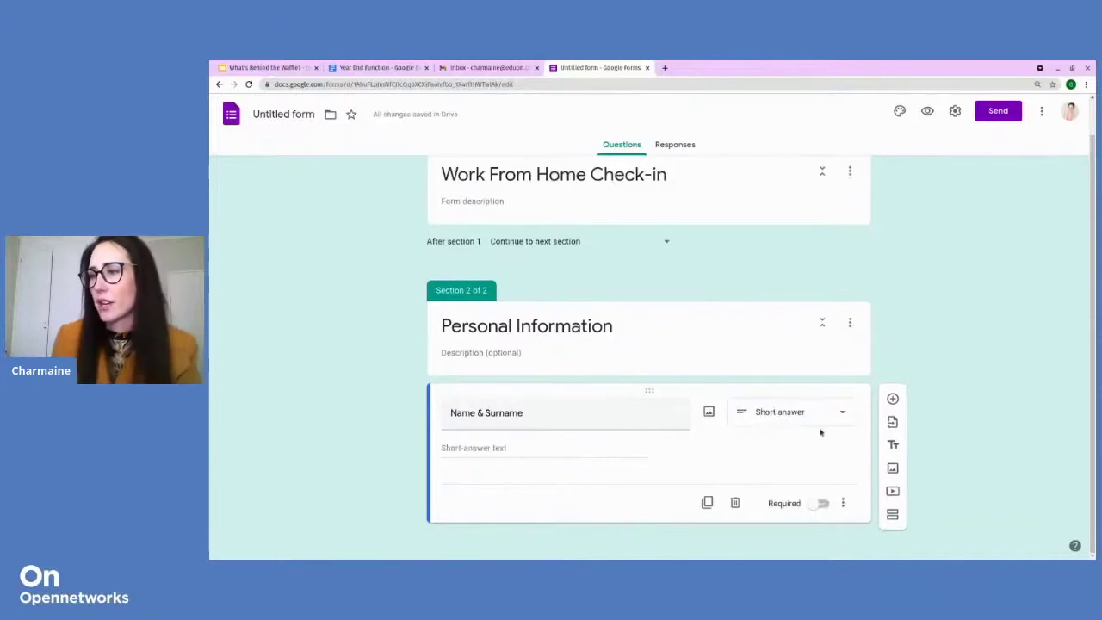
left_click(820, 505)
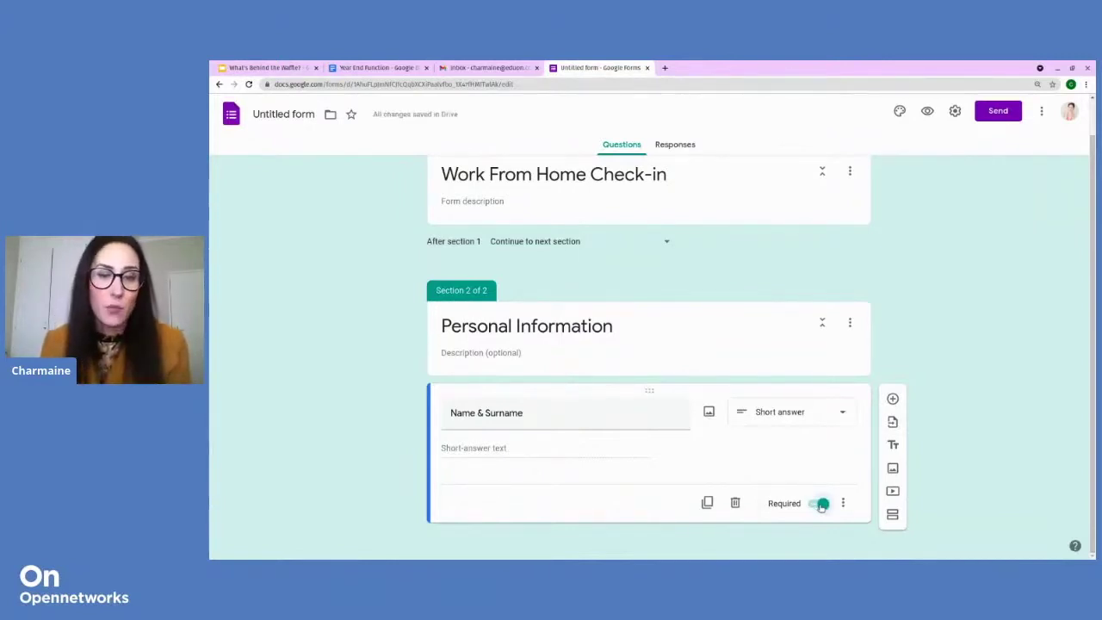
left_click(822, 505)
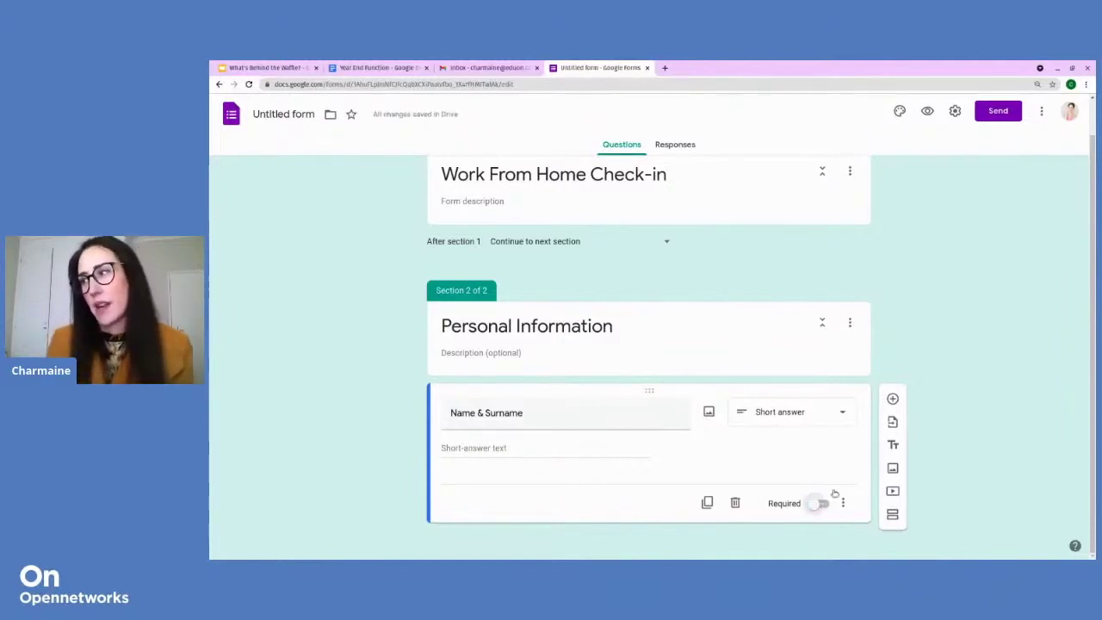
Add a question titled "Email address" below Name & Surname, correcting the spelling of "address"
left_click(893, 401)
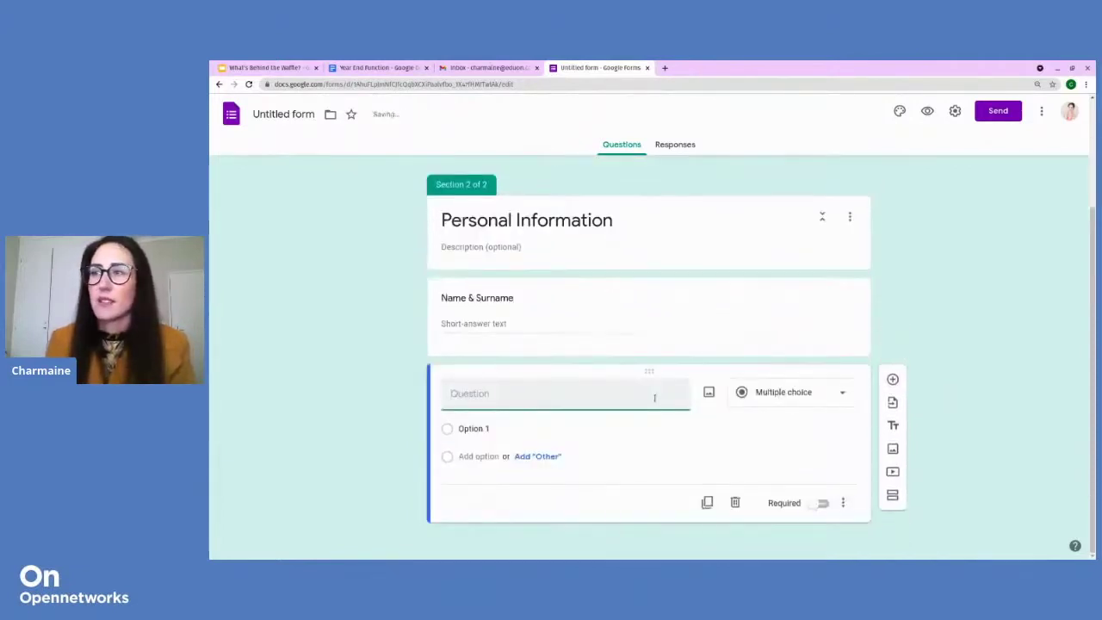
type("Email adres")
type("ss")
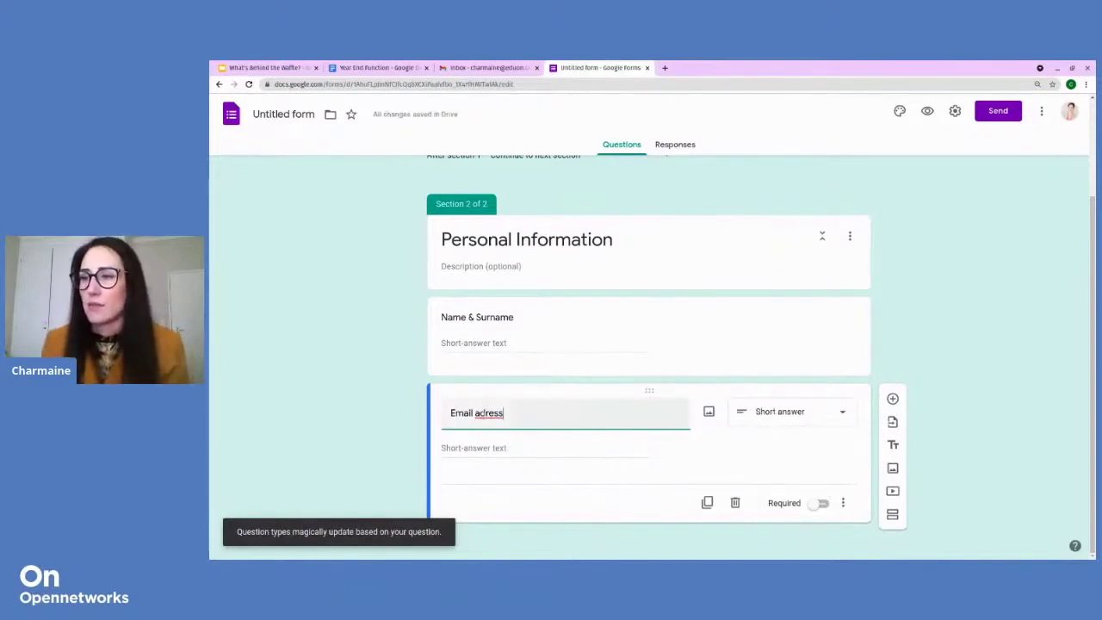
right_click(477, 413)
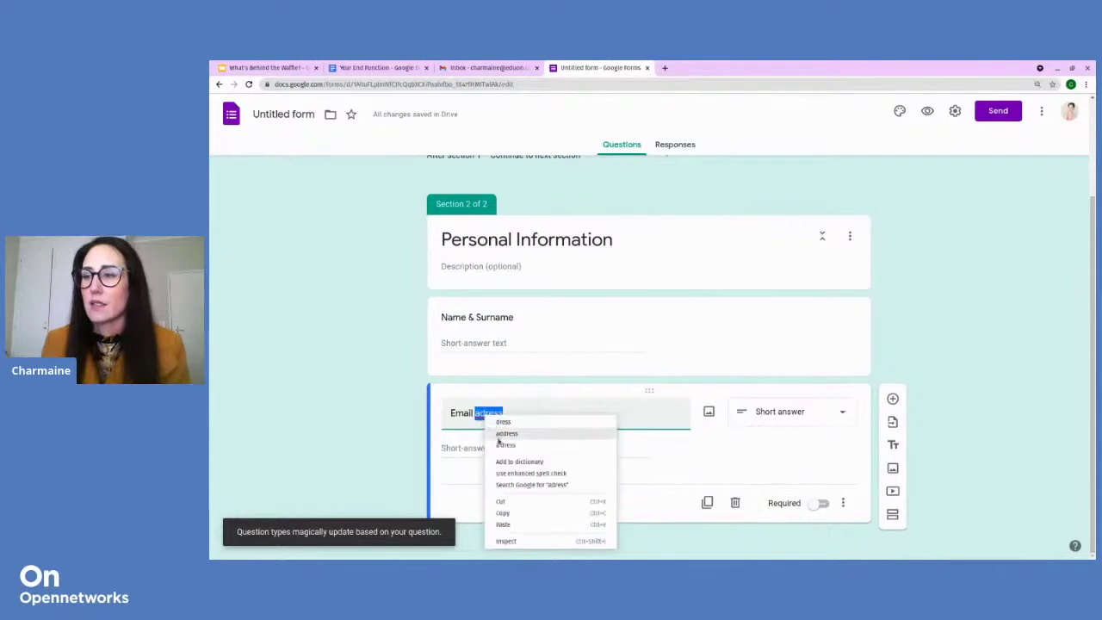
left_click(499, 435)
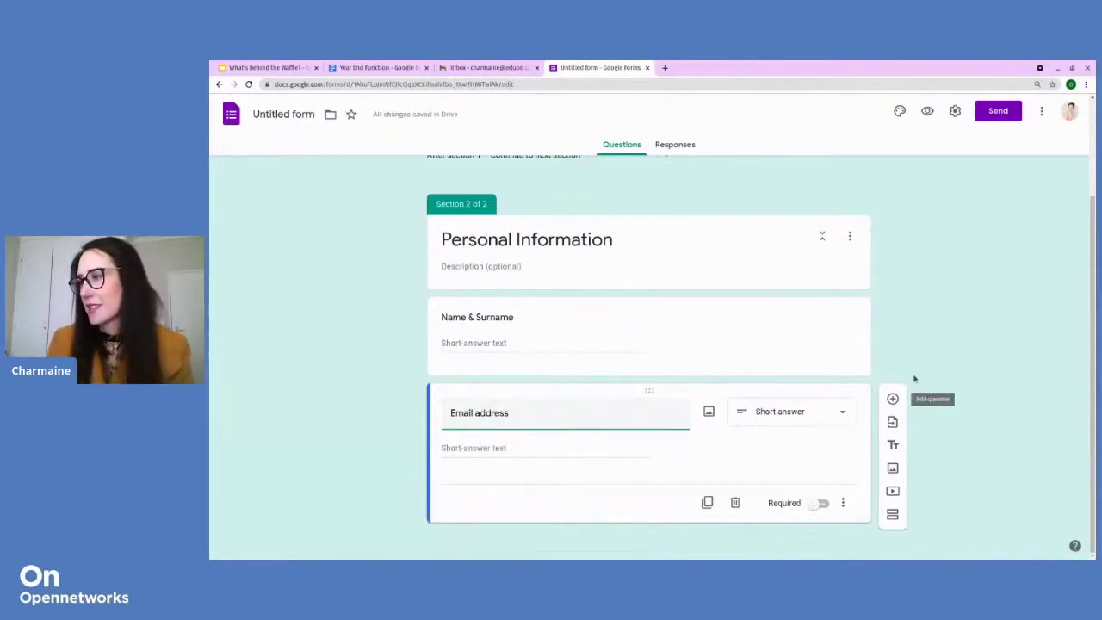
Add a short-answer question titled "Phone number" below the Email address question
left_click(893, 398)
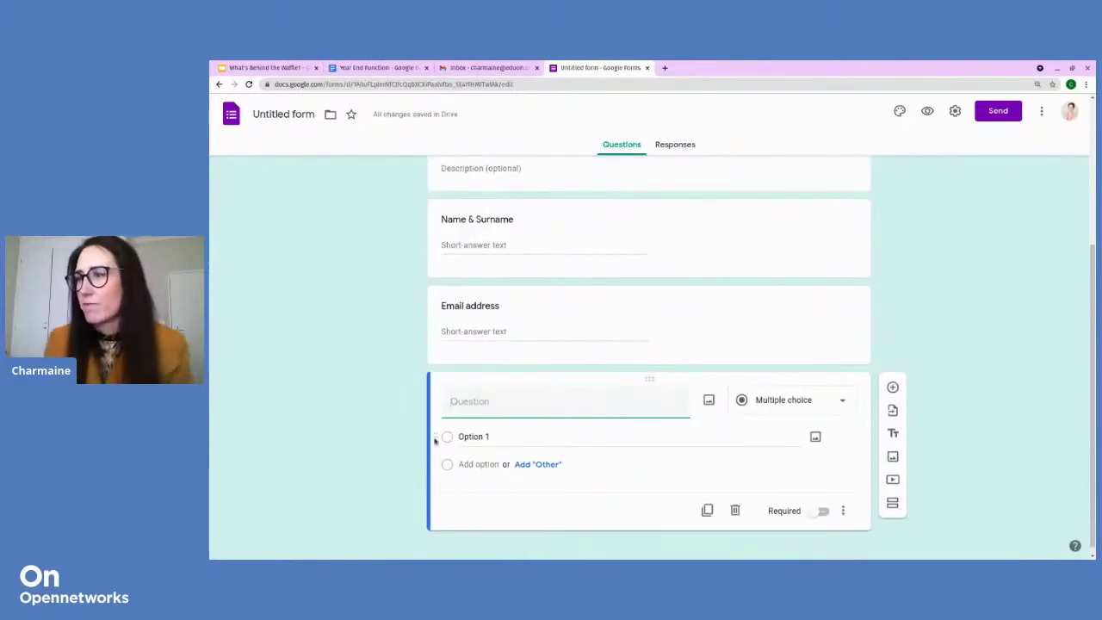
type("Phone ")
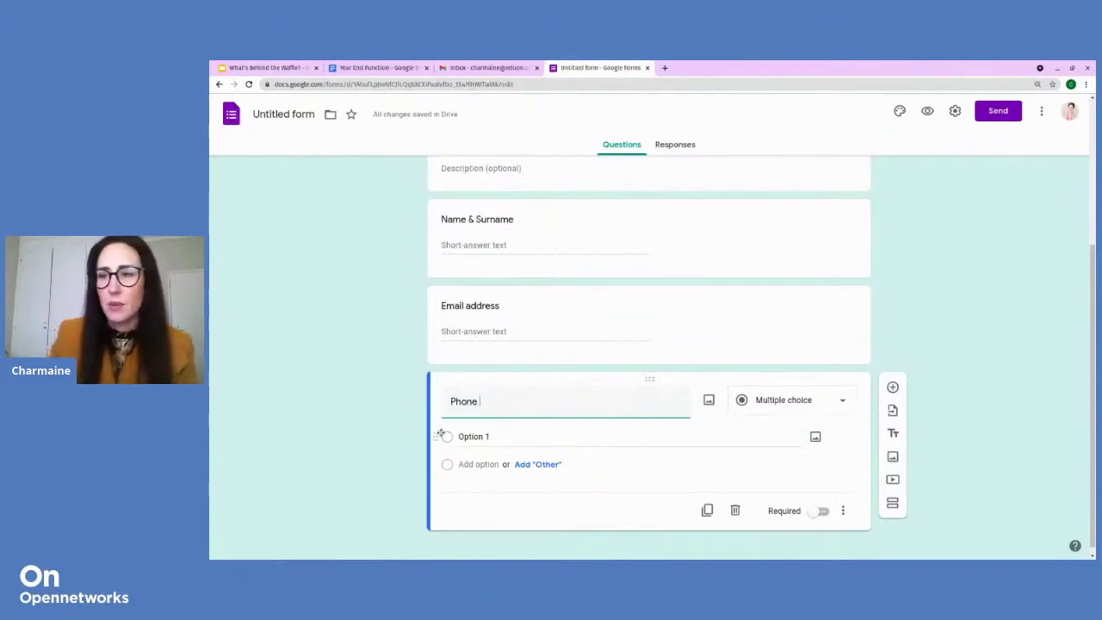
type("number")
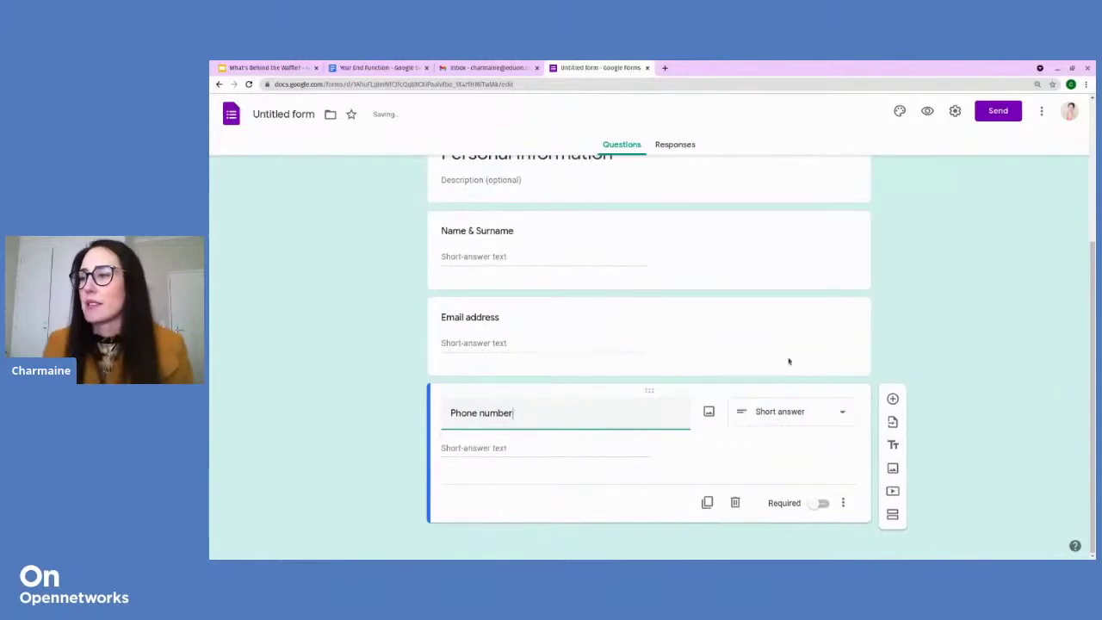
left_click(840, 411)
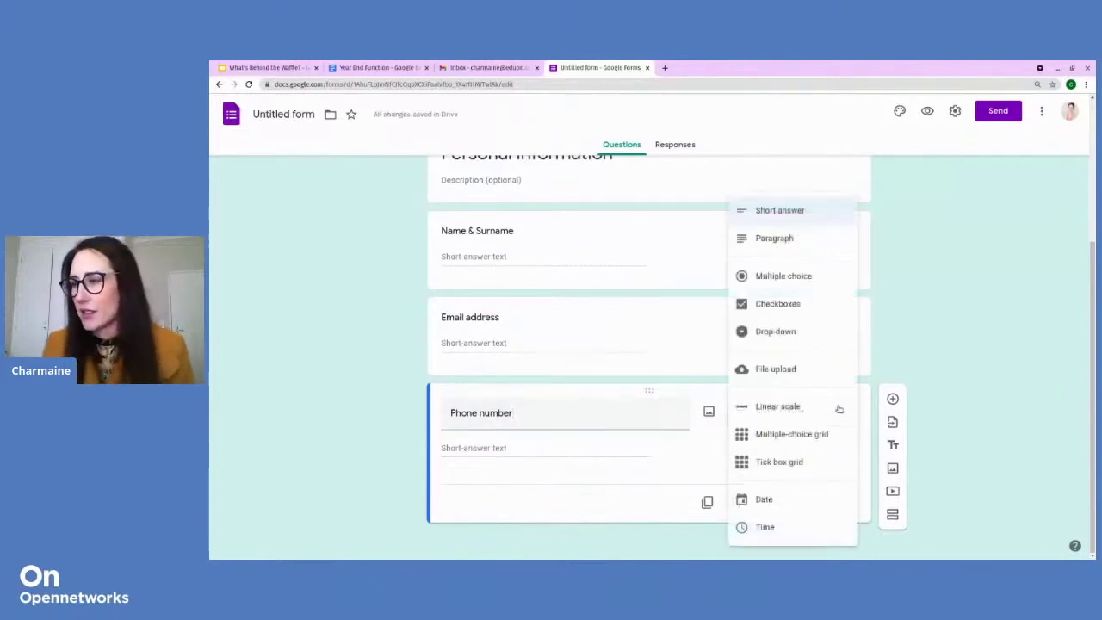
left_click(812, 215)
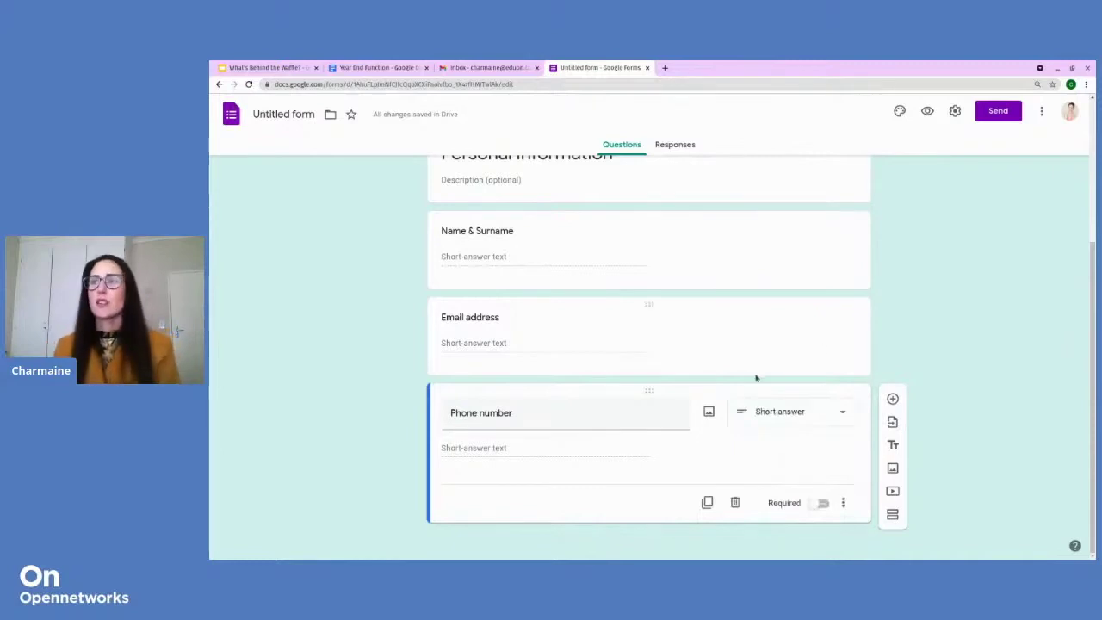
scroll(756, 379, "up", 1)
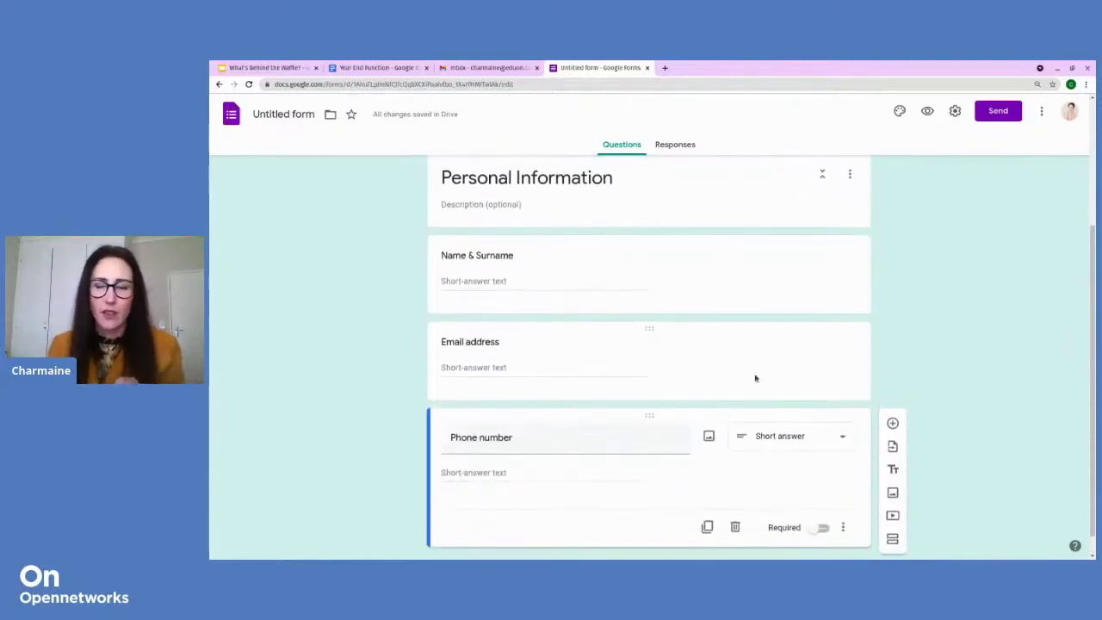
scroll(758, 354, "down", 1)
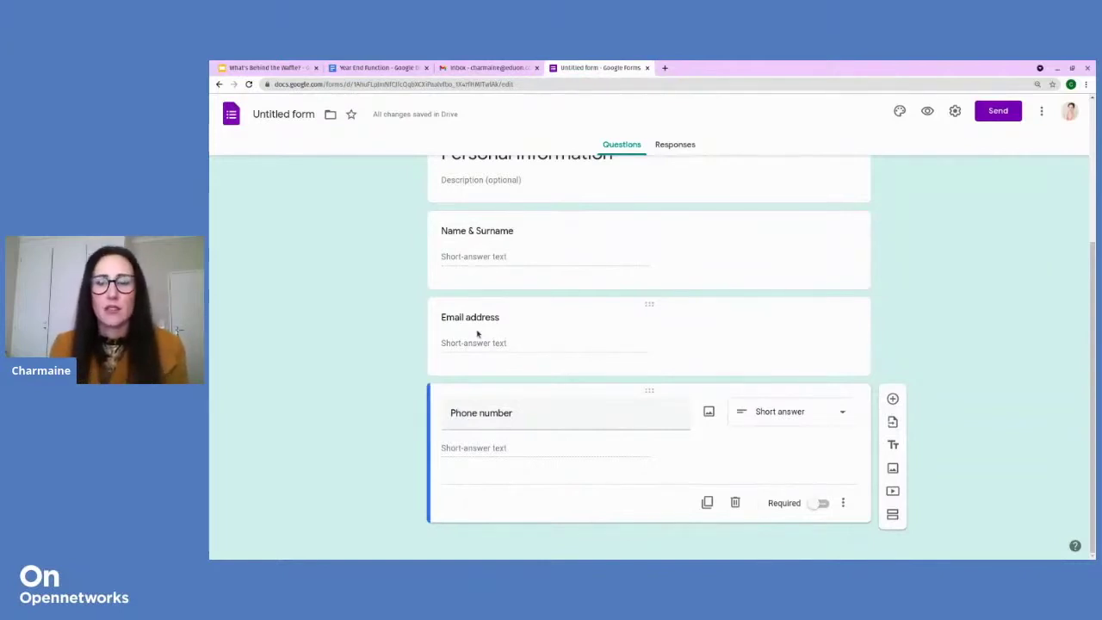
Add a third section after the Phone number question and title it "Working from home has been"
left_click(894, 516)
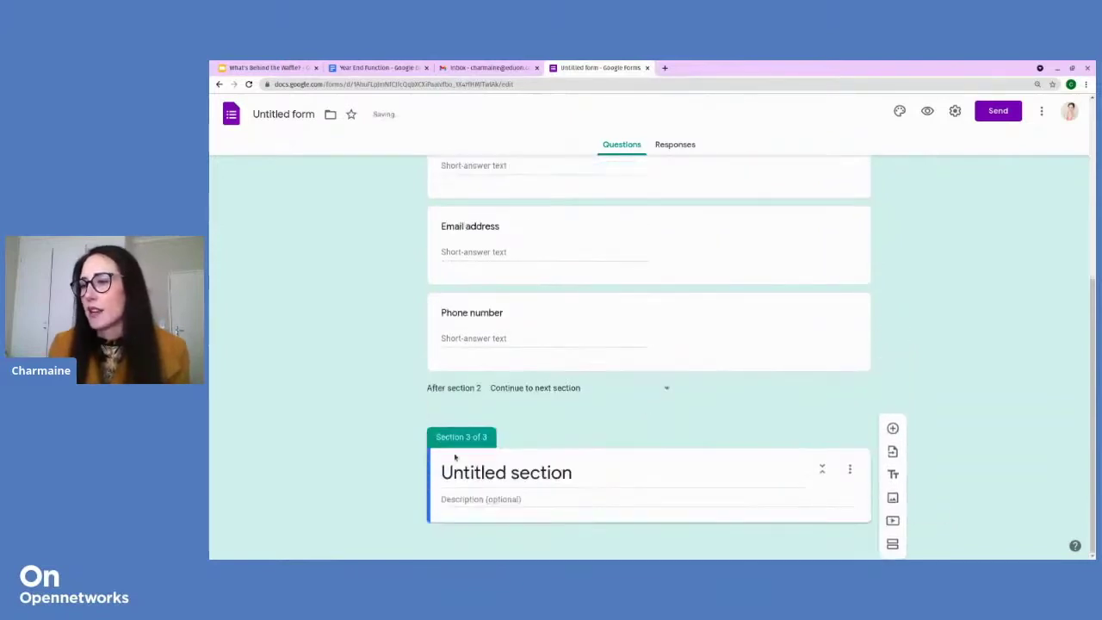
left_click(465, 472)
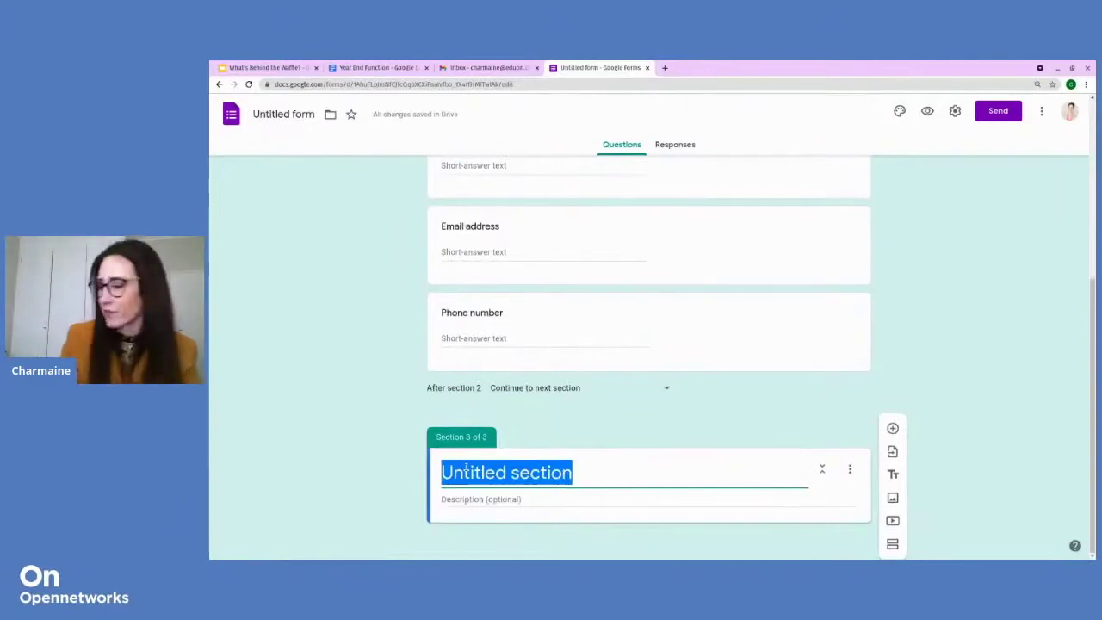
type("Wo")
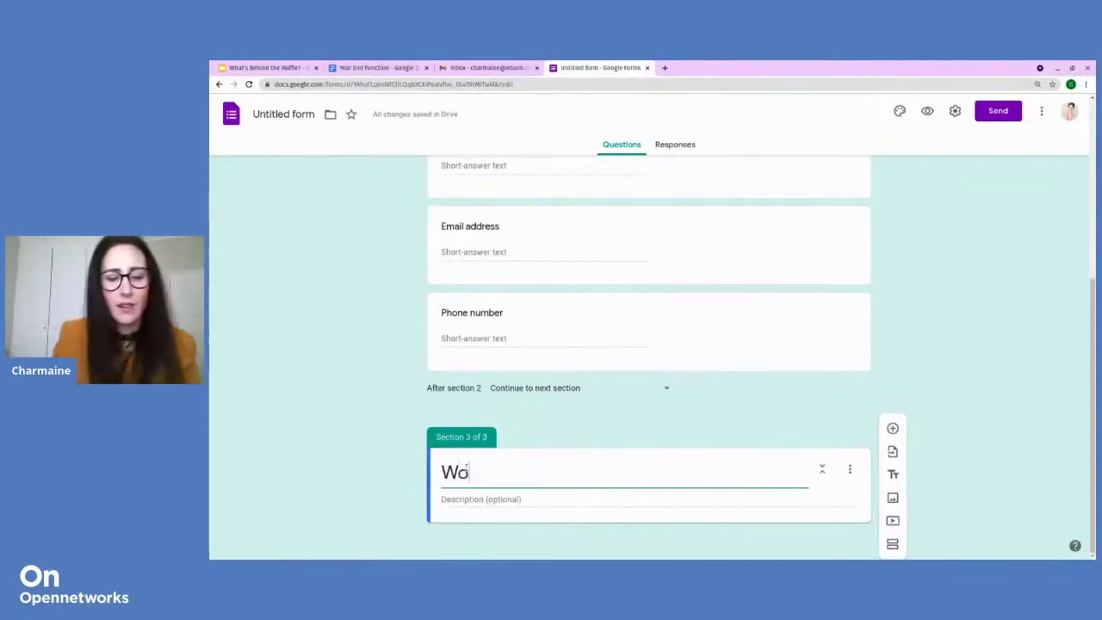
type("rking from home ")
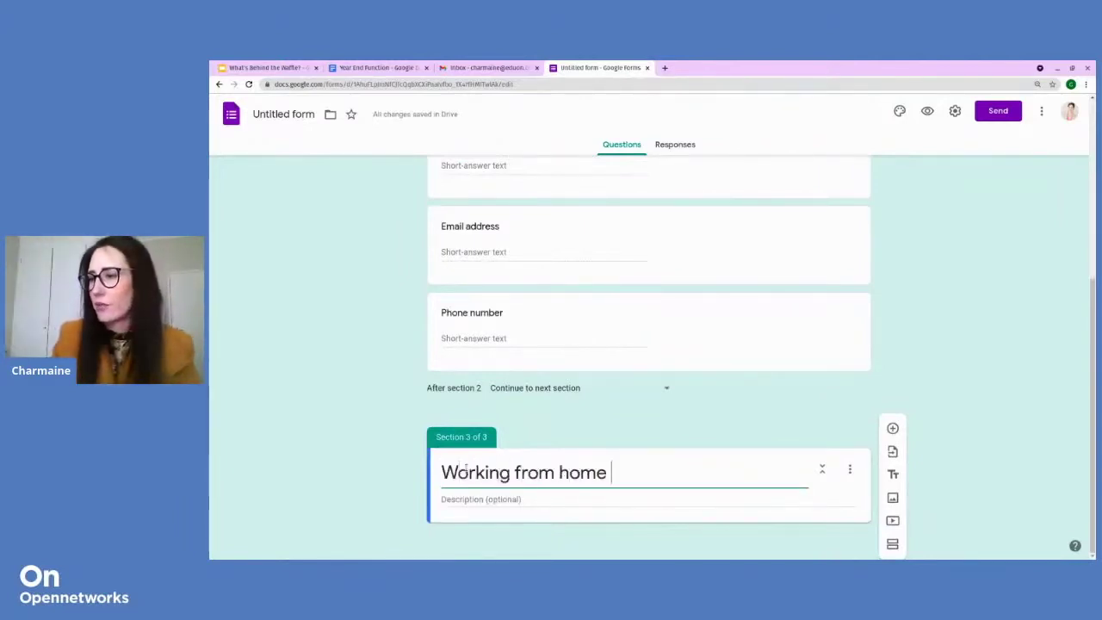
type("has been")
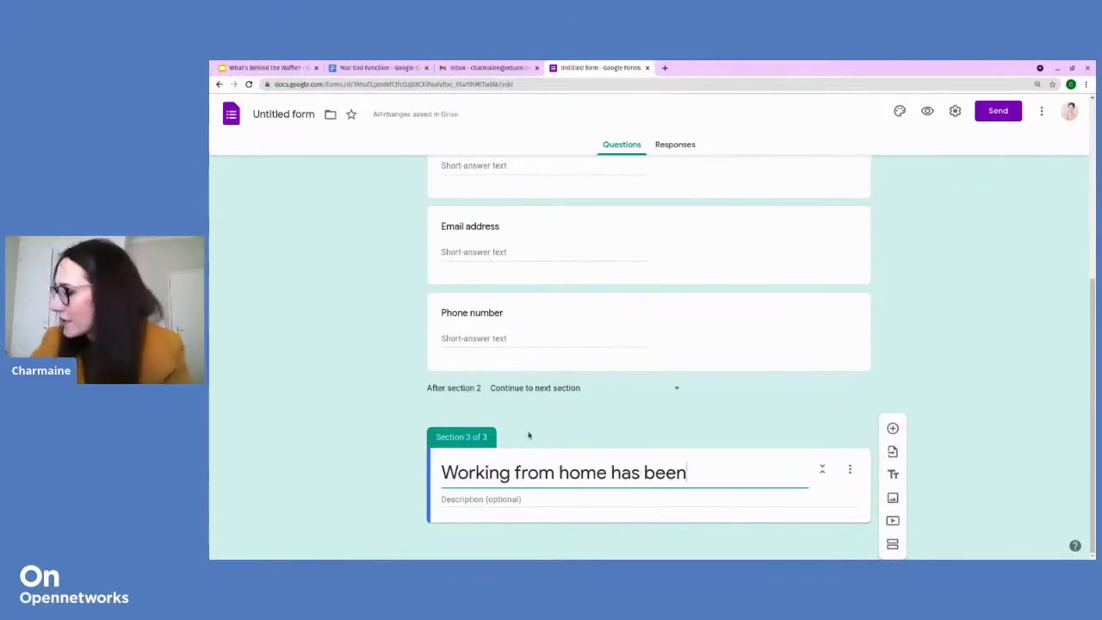
left_click(549, 498)
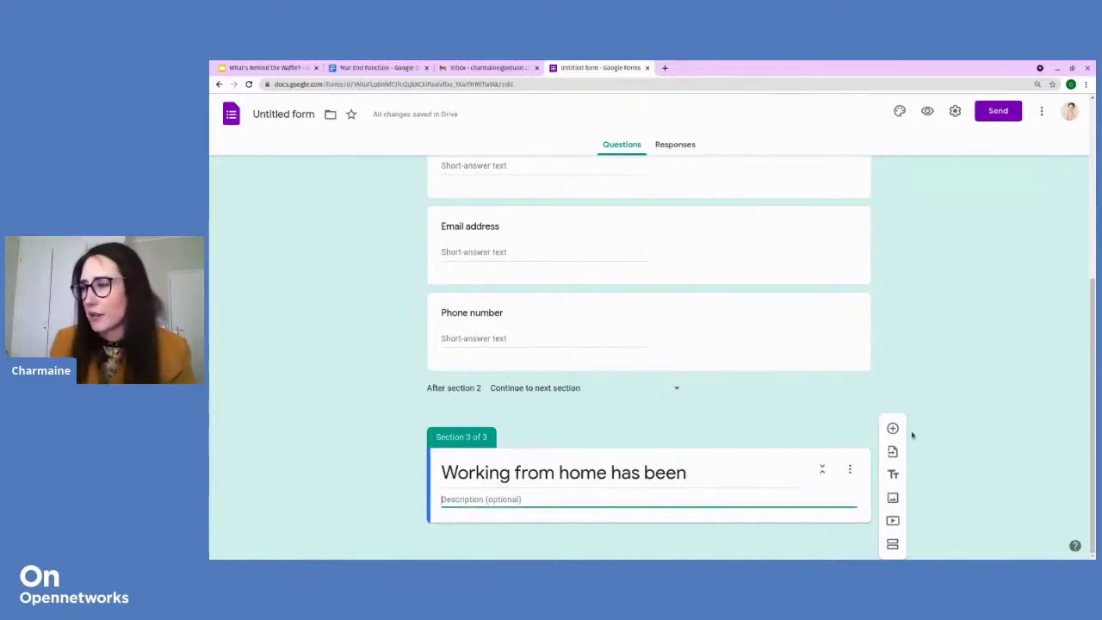
Add a multiple-choice grid question to the third section and retitle the section "Check-in"
left_click(893, 428)
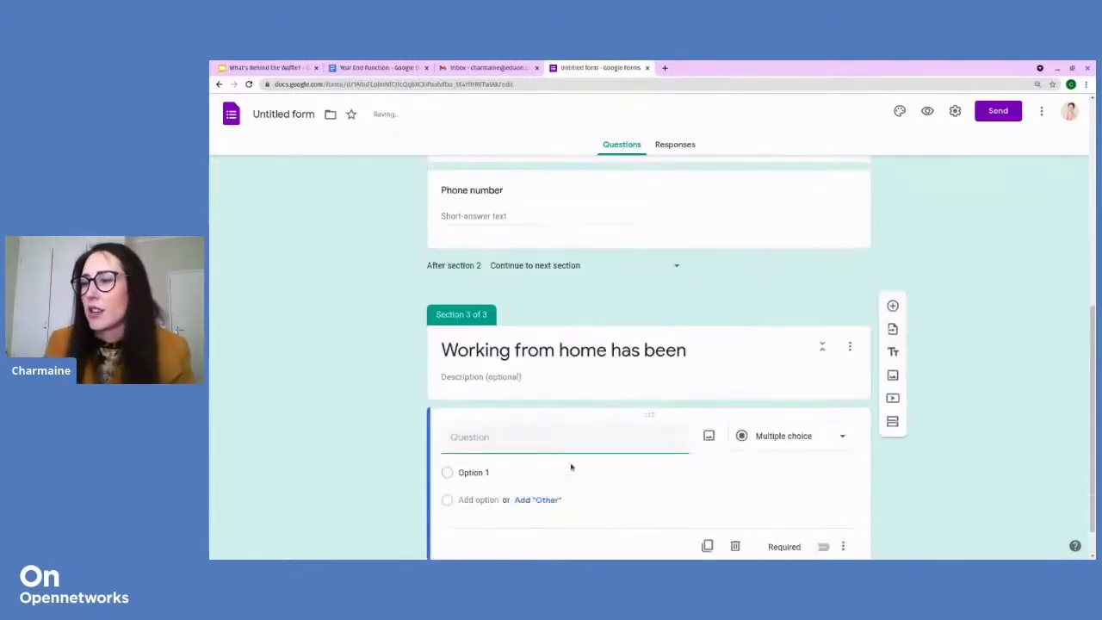
left_click(856, 437)
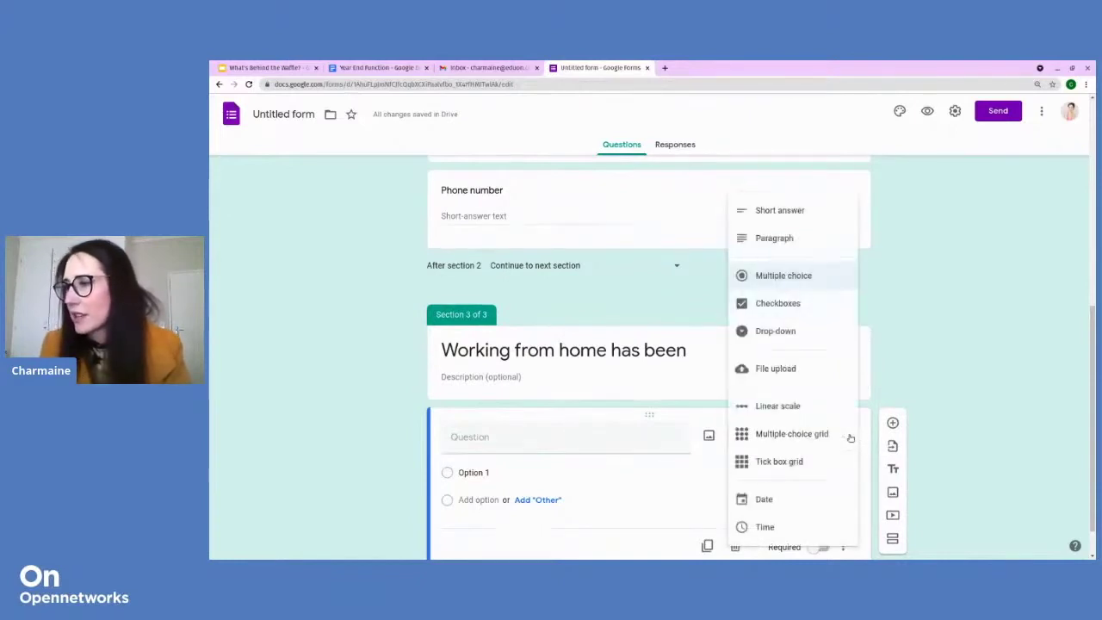
left_click(850, 438)
left_click(538, 358)
type("Check-in")
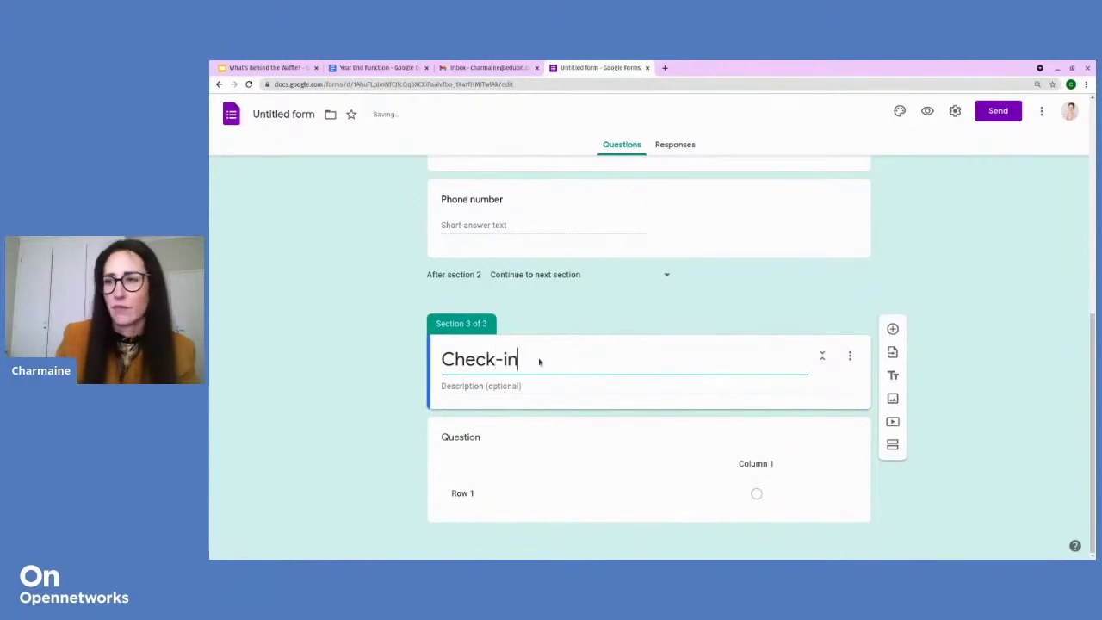
Title the grid question "Working from home has been", correcting the spelling of "Working"
left_click(458, 443)
type("Wokring from h")
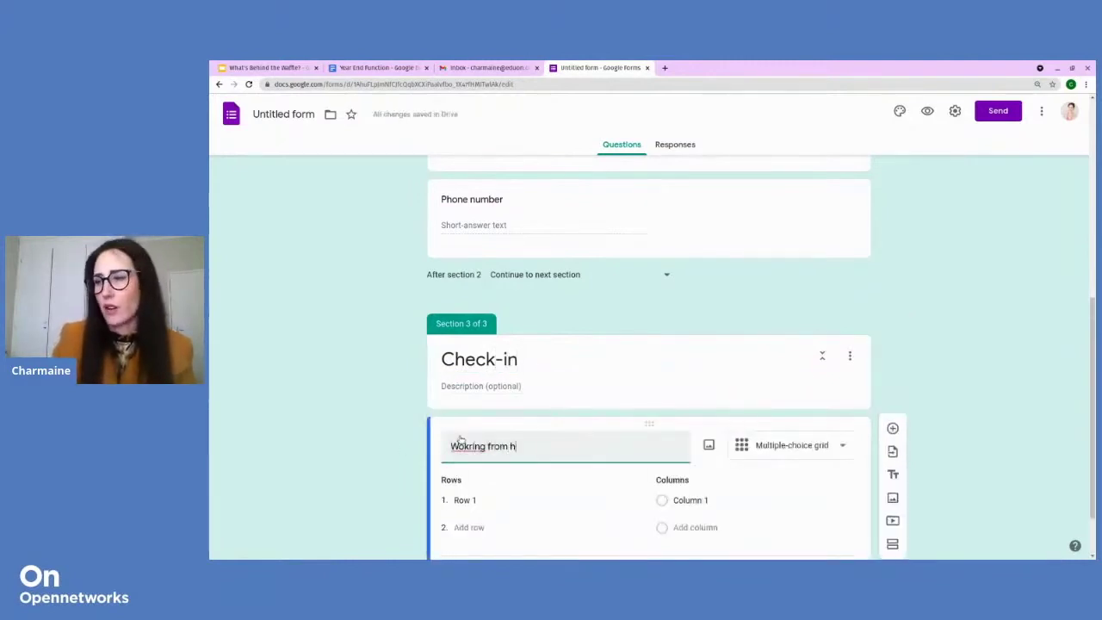
type("ome has been")
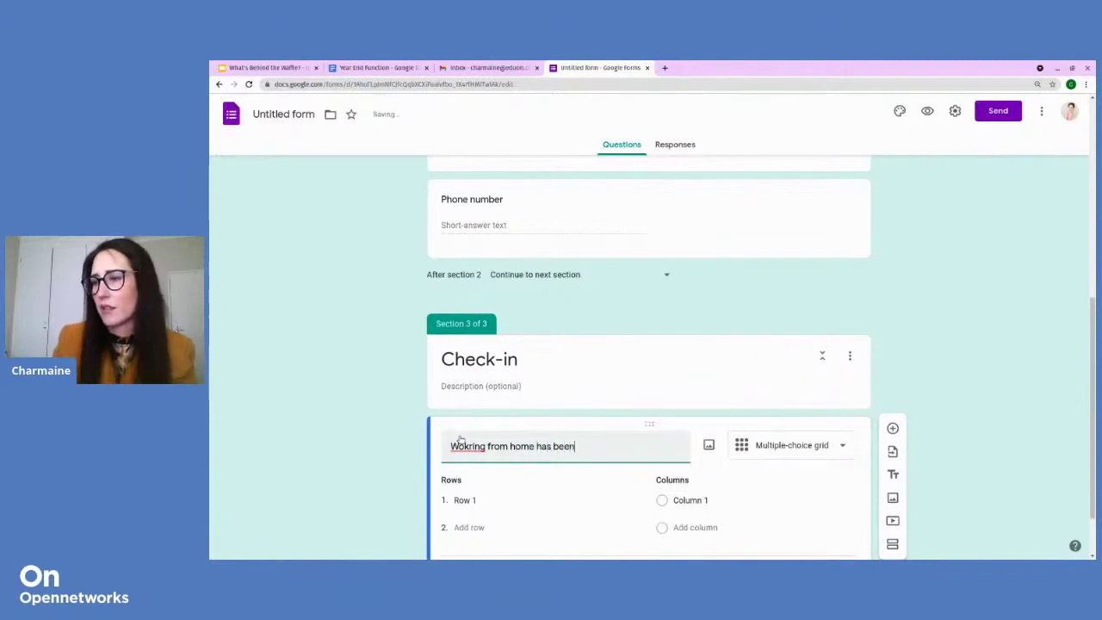
right_click(465, 451)
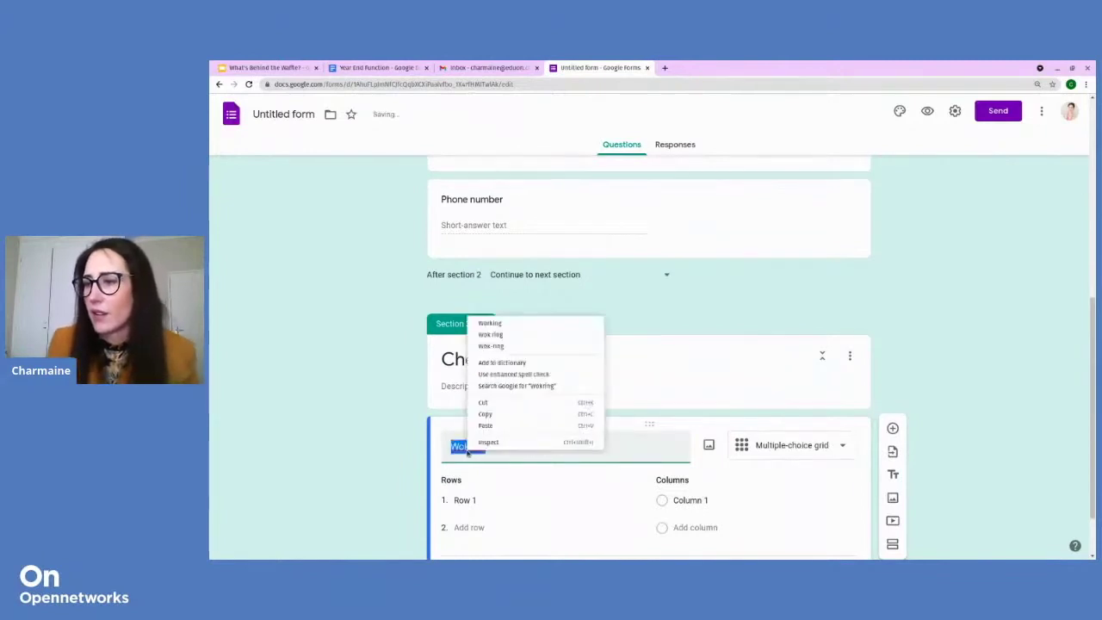
left_click(520, 323)
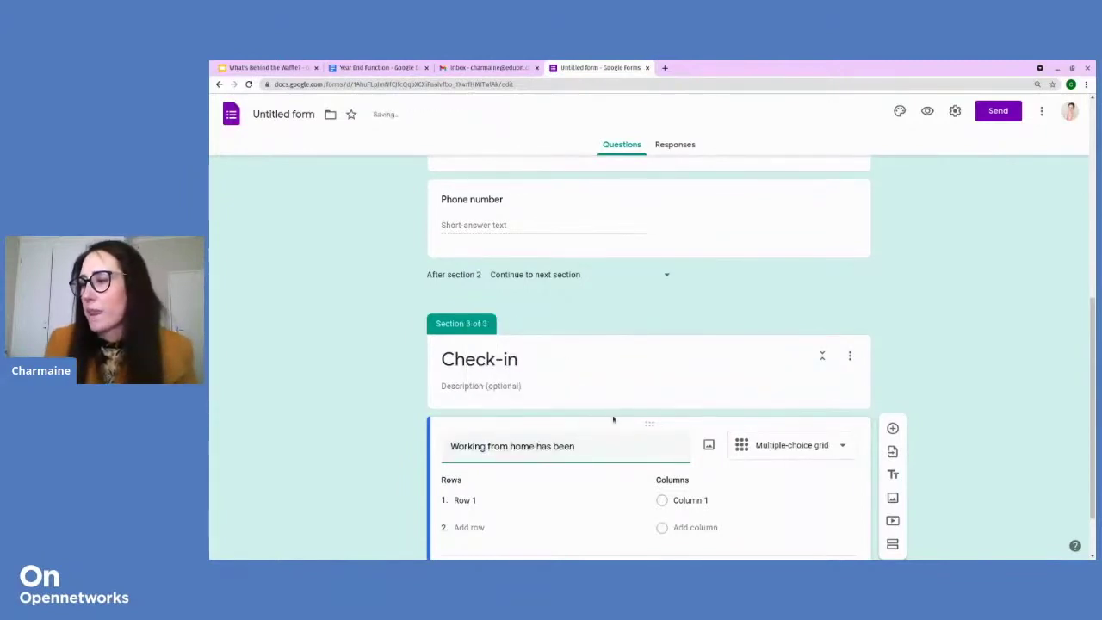
Change the type of the "Working from home has been" question to Checkboxes
scroll(711, 478, "down", 2)
left_click(813, 376)
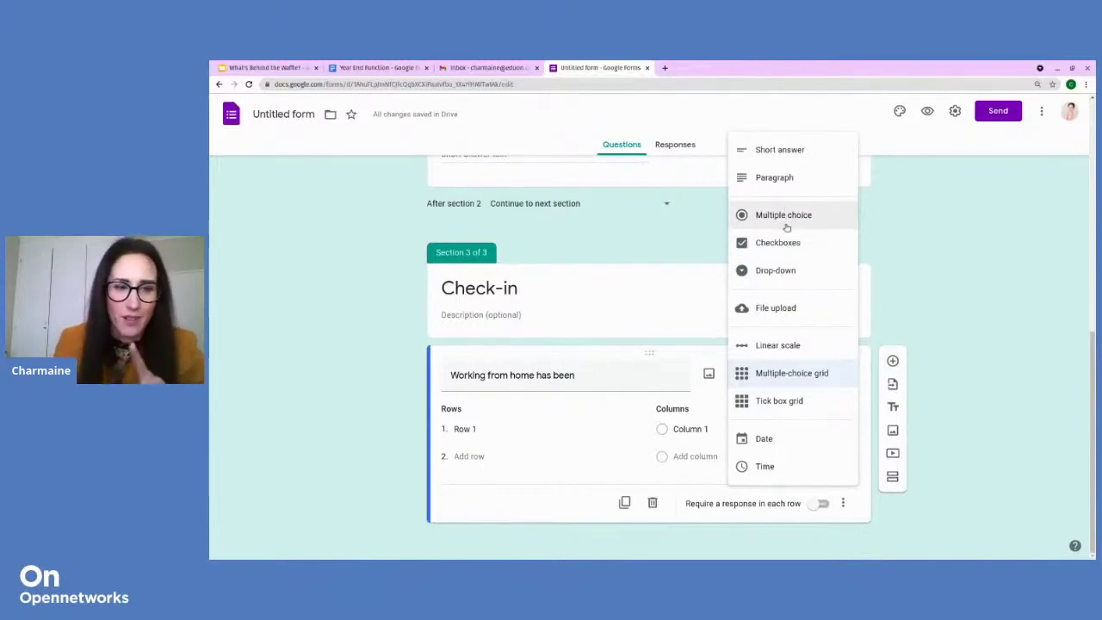
left_click(785, 247)
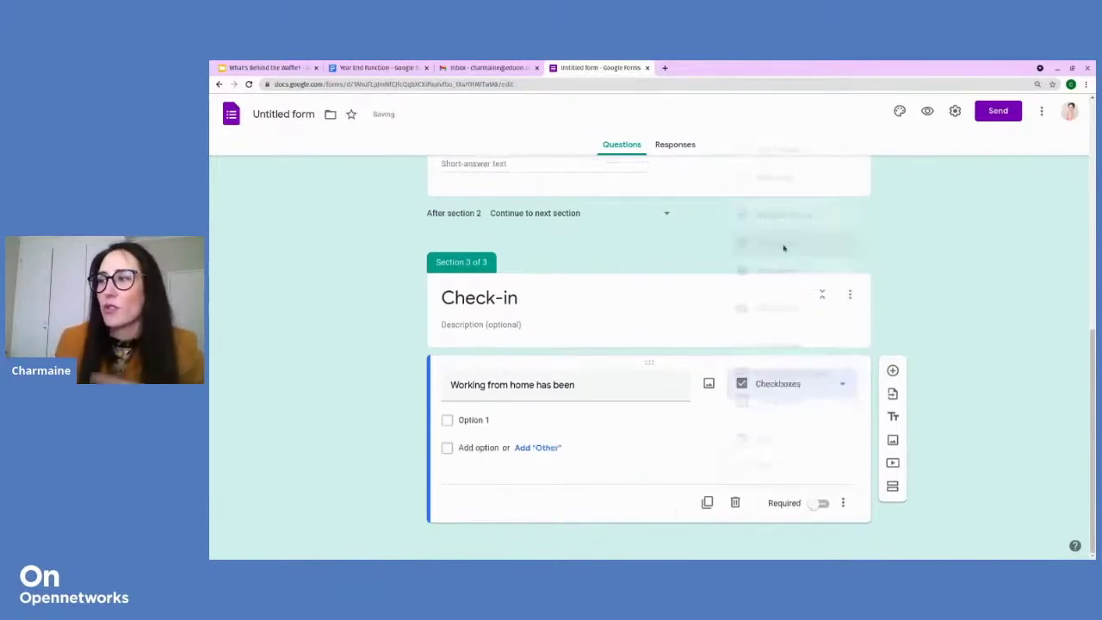
Enter "Difficult" and "So much fun!" as the first two checkbox options of the question
left_click(471, 420)
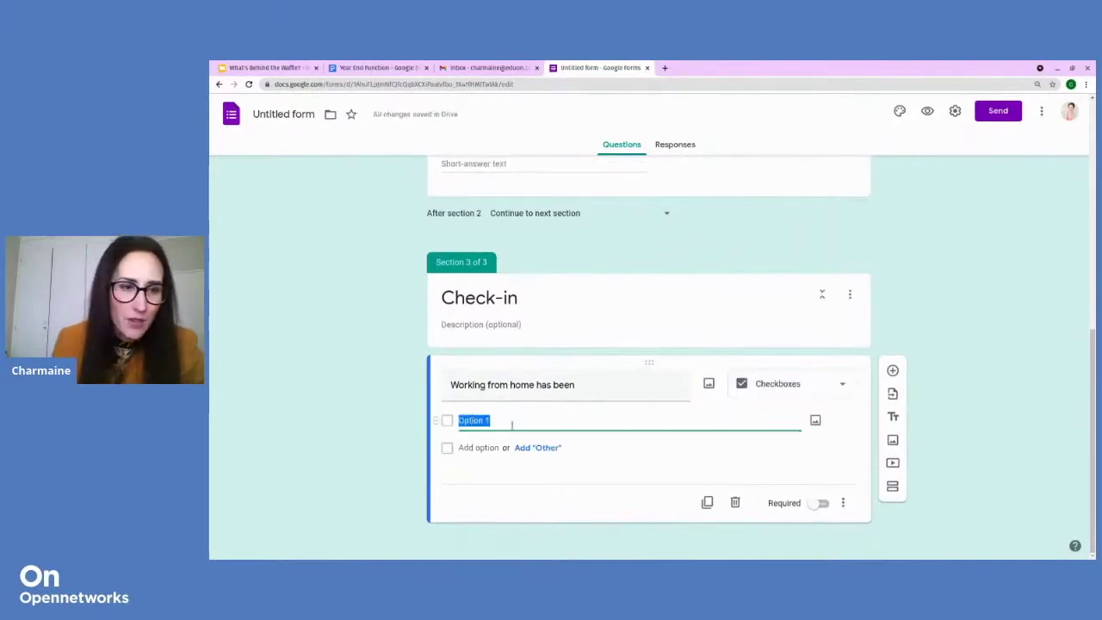
type("Difficult")
key("Return")
type("So m")
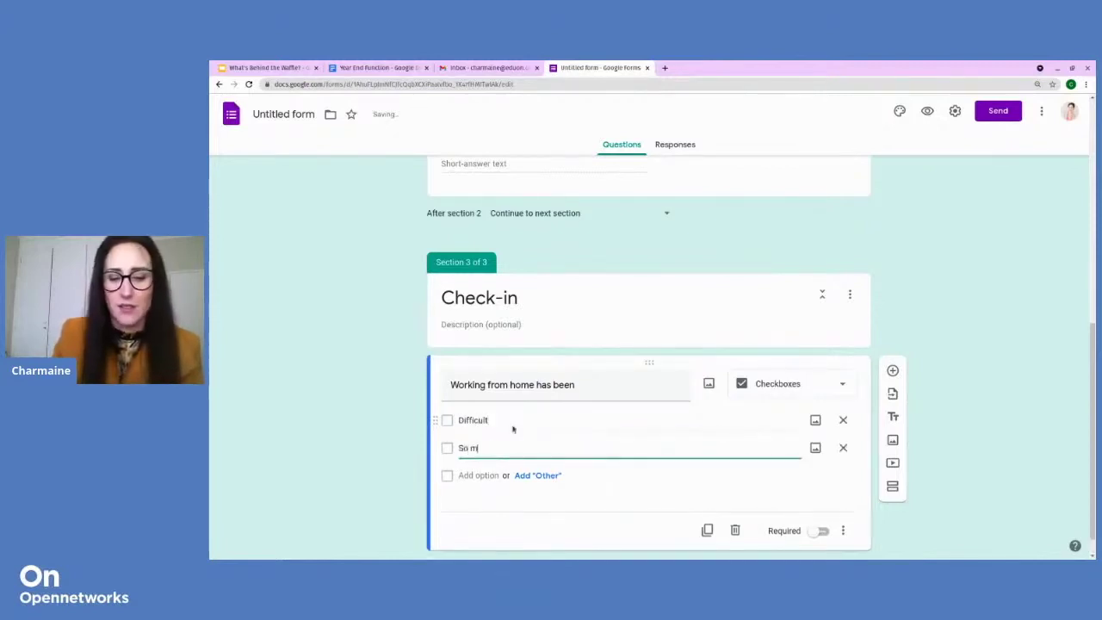
type("uch ")
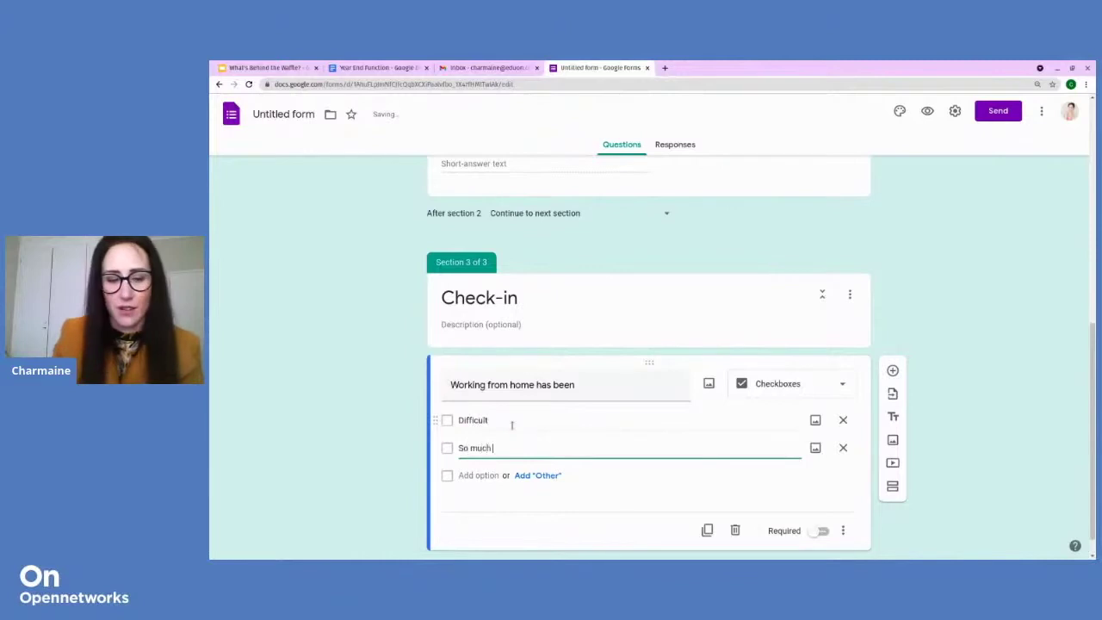
type("fun!")
key("Return")
Add the checkbox options "Loved to have my kids at home" and "Tough. I'm missing the office"
type("Lo")
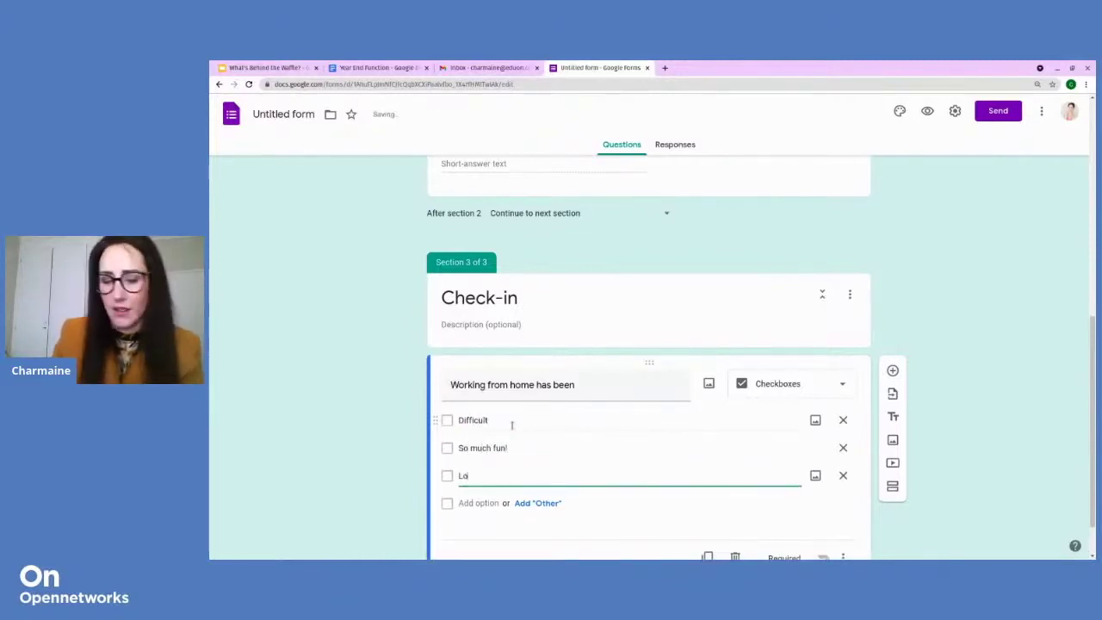
type("ved to")
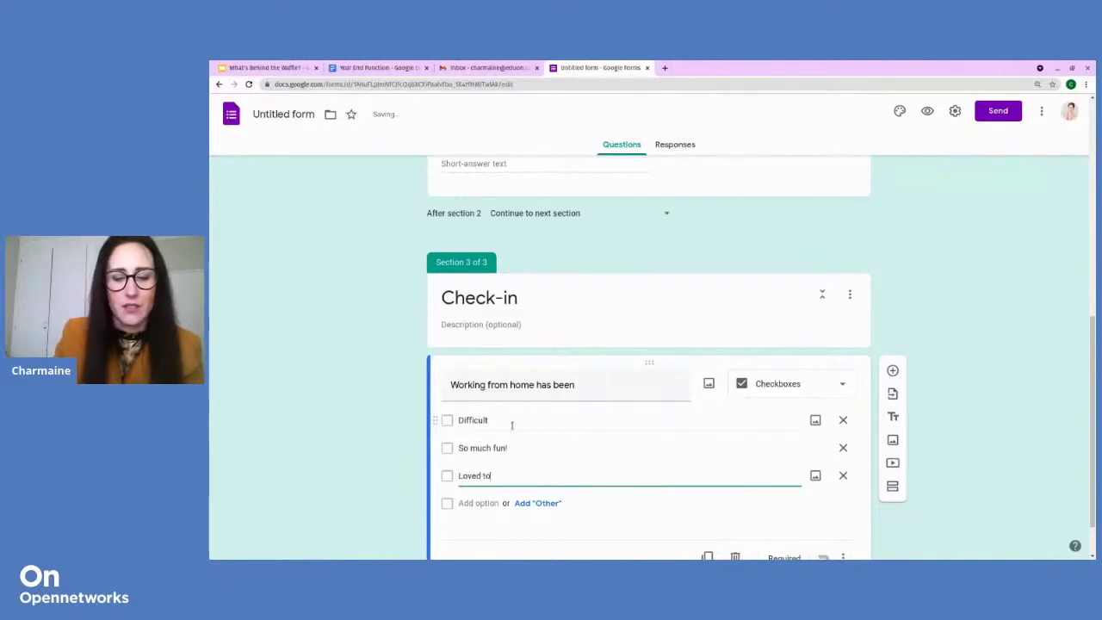
type(" have my kids at home")
key("Return")
type("M")
type("Tough")
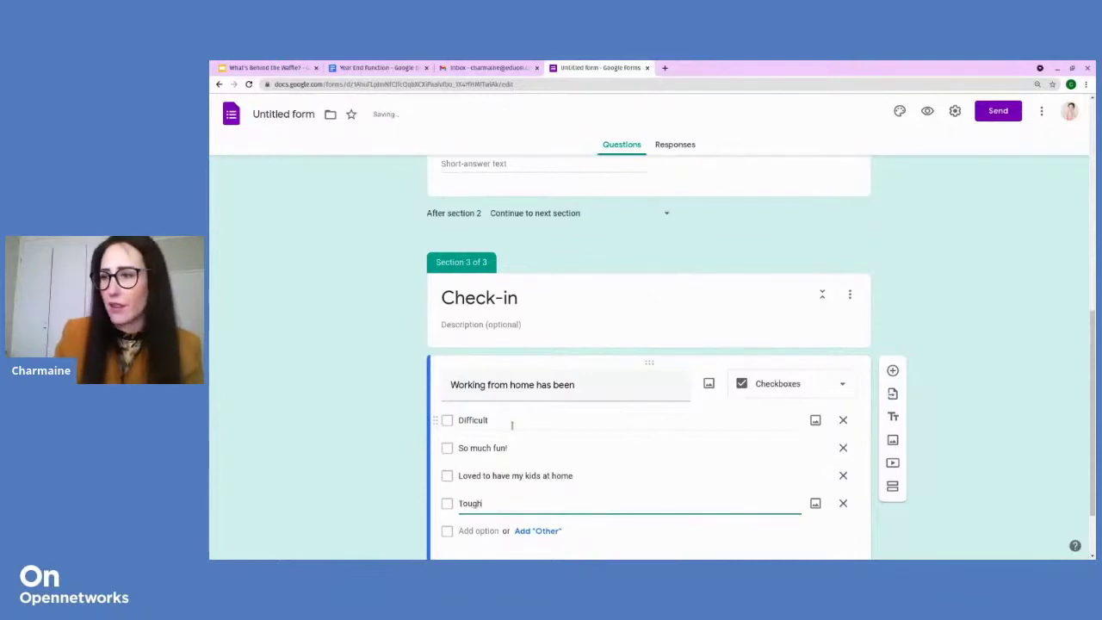
type(". I'm missing the o")
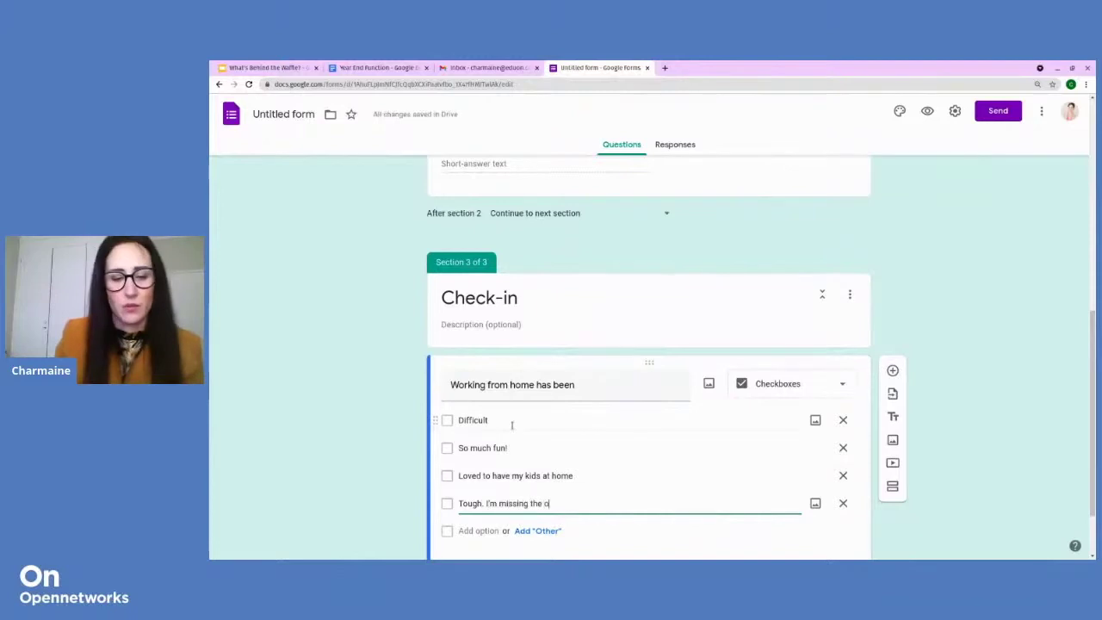
type("ffice")
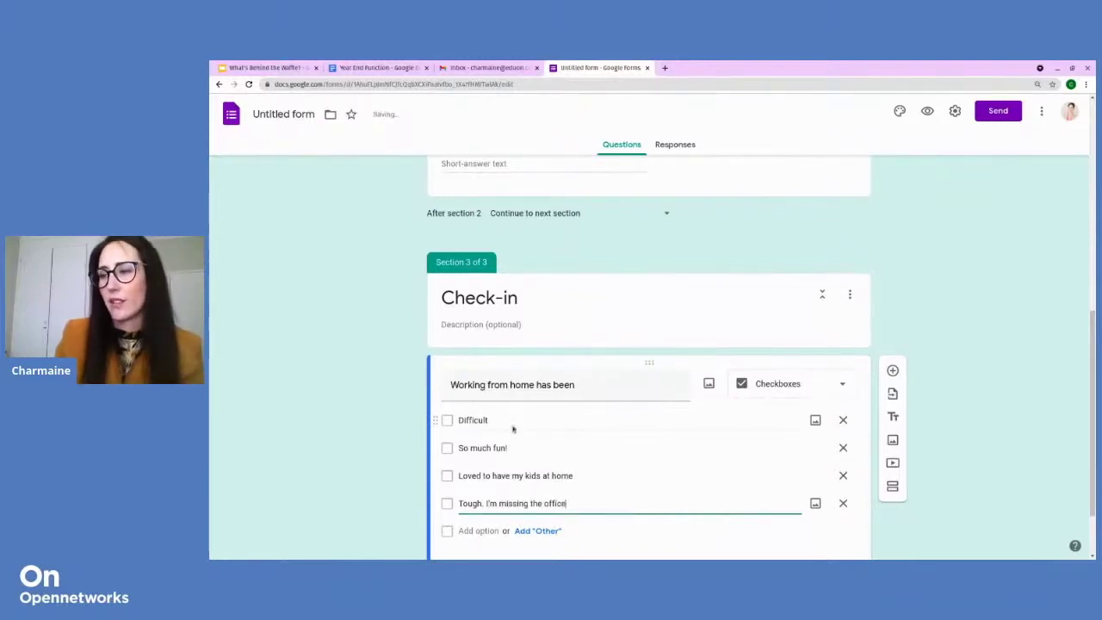
Add a multiple-choice question titled "Do you need emotional support" below the checkbox question in the Check-in section
scroll(517, 433, "down", 2)
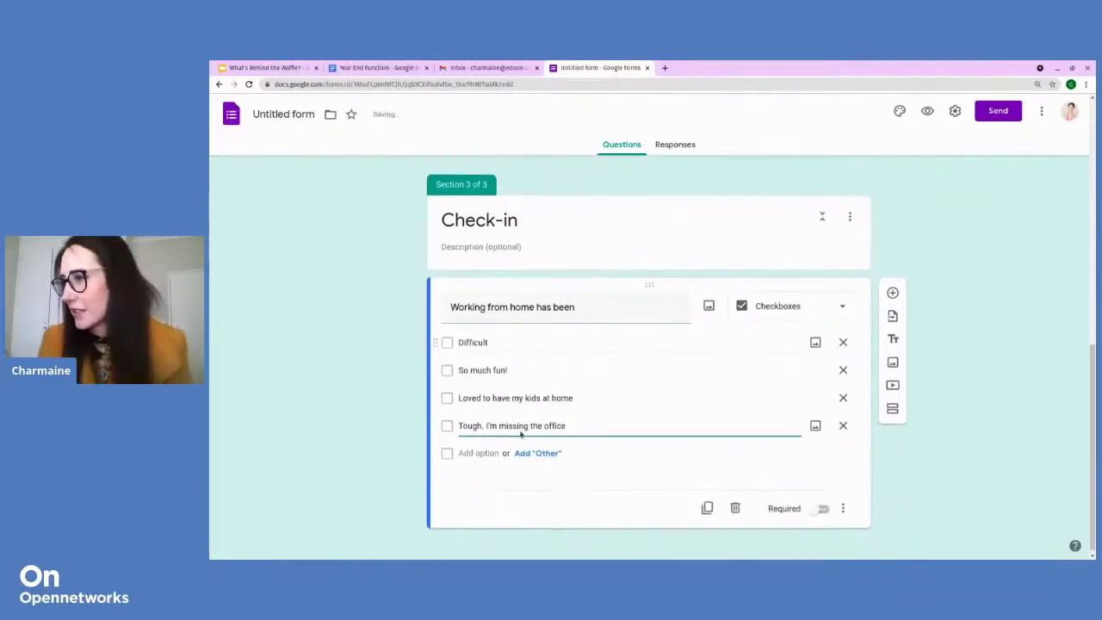
left_click(893, 290)
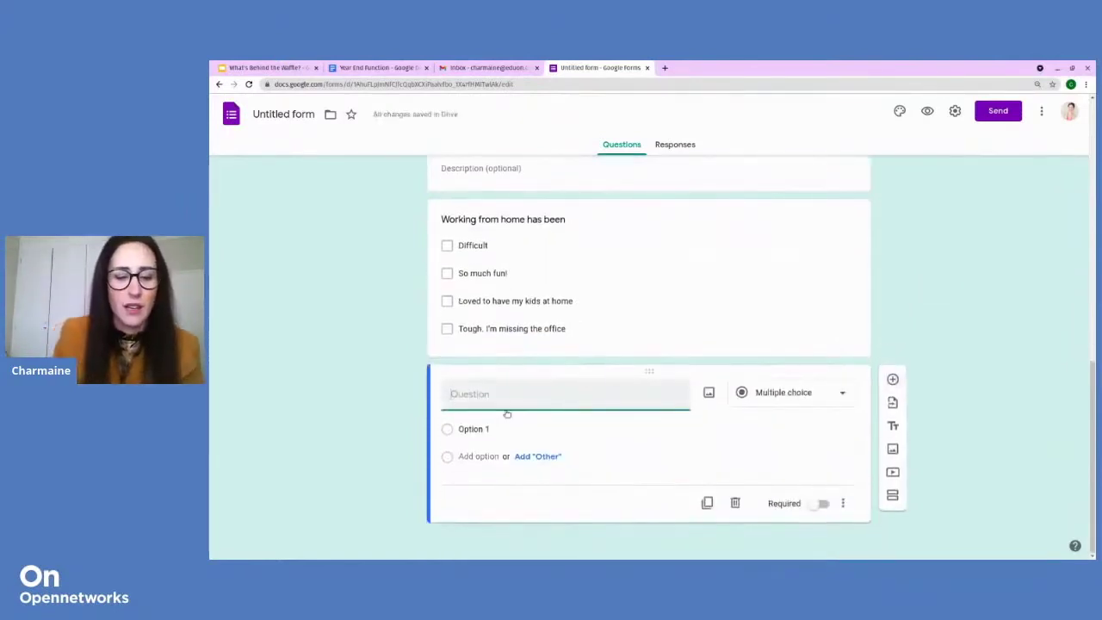
type("Do")
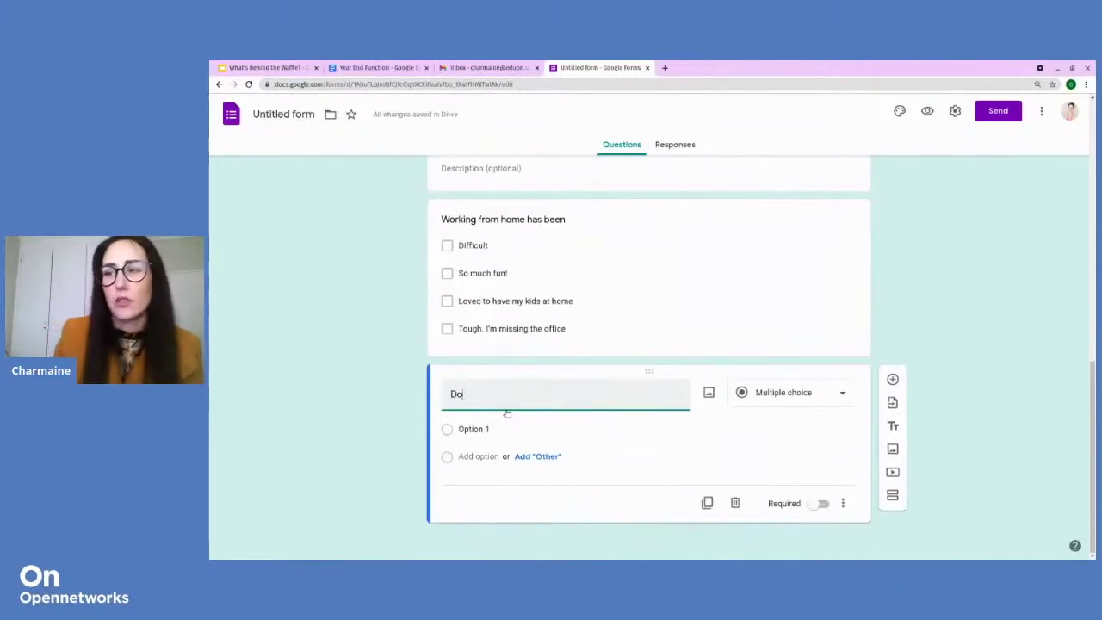
type(" you need em")
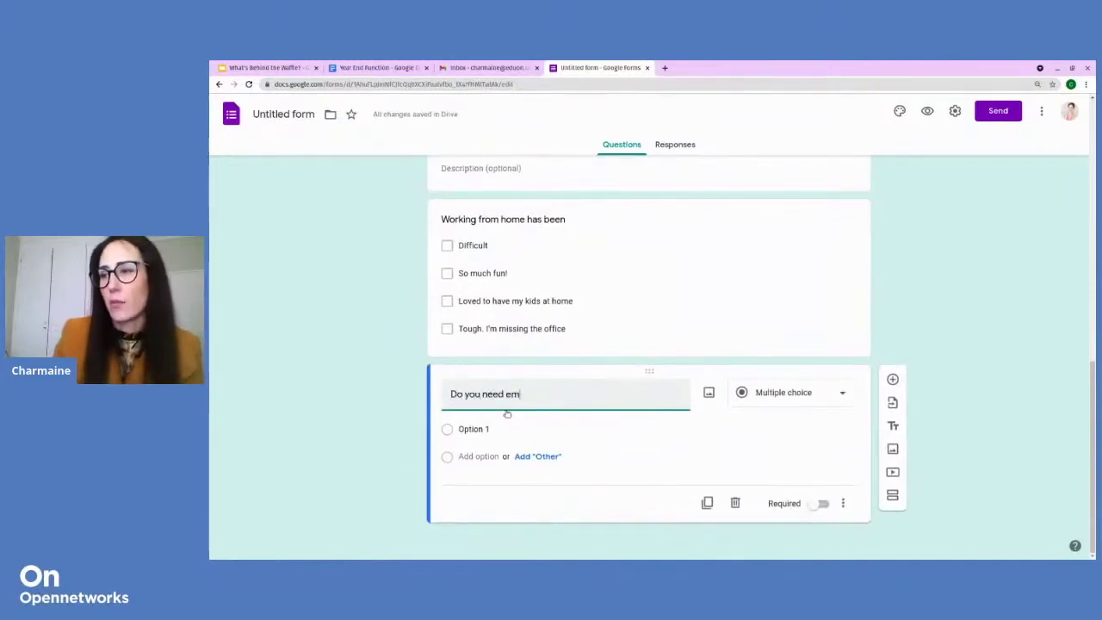
type("otional support?")
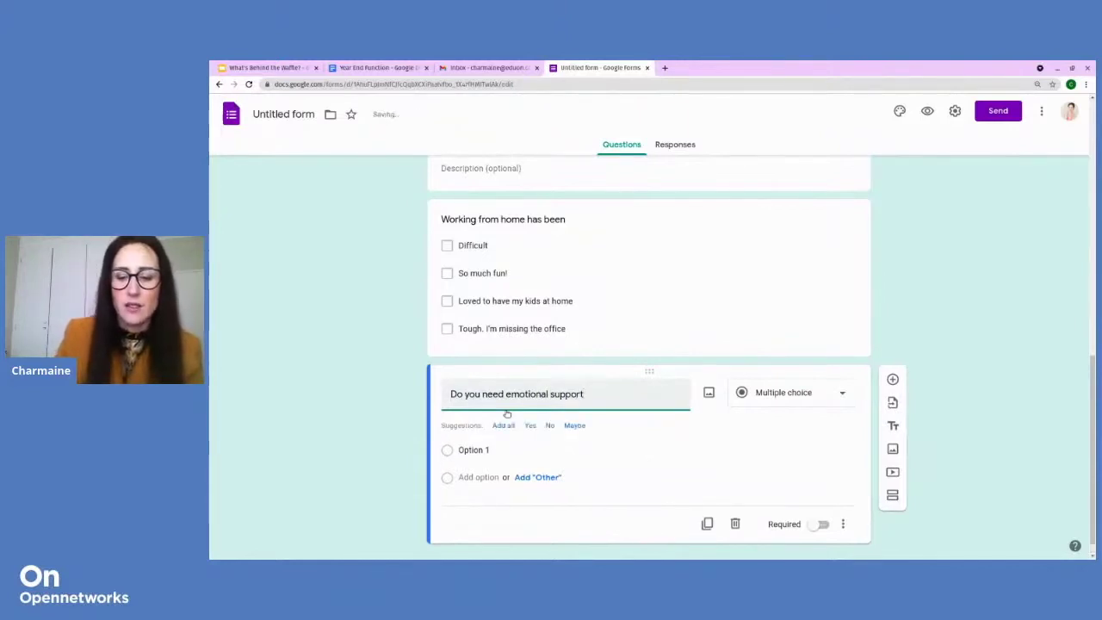
Change the "Do you need emotional support?" question to a Drop-down and enter the options "Yes" and "No"
left_click(788, 394)
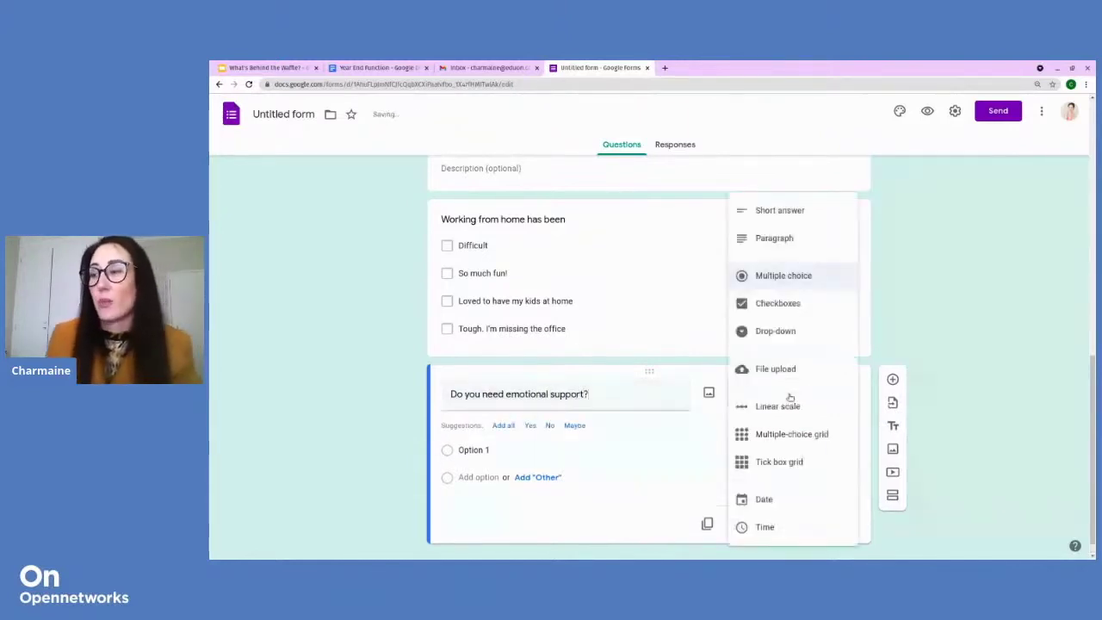
left_click(770, 336)
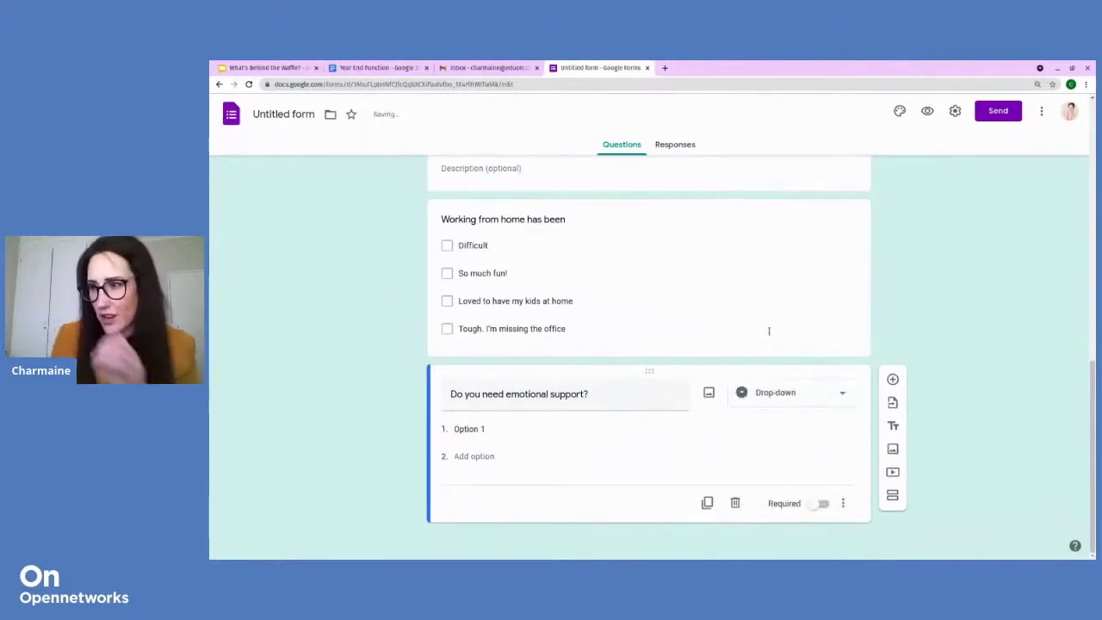
left_click(482, 429)
type("Y")
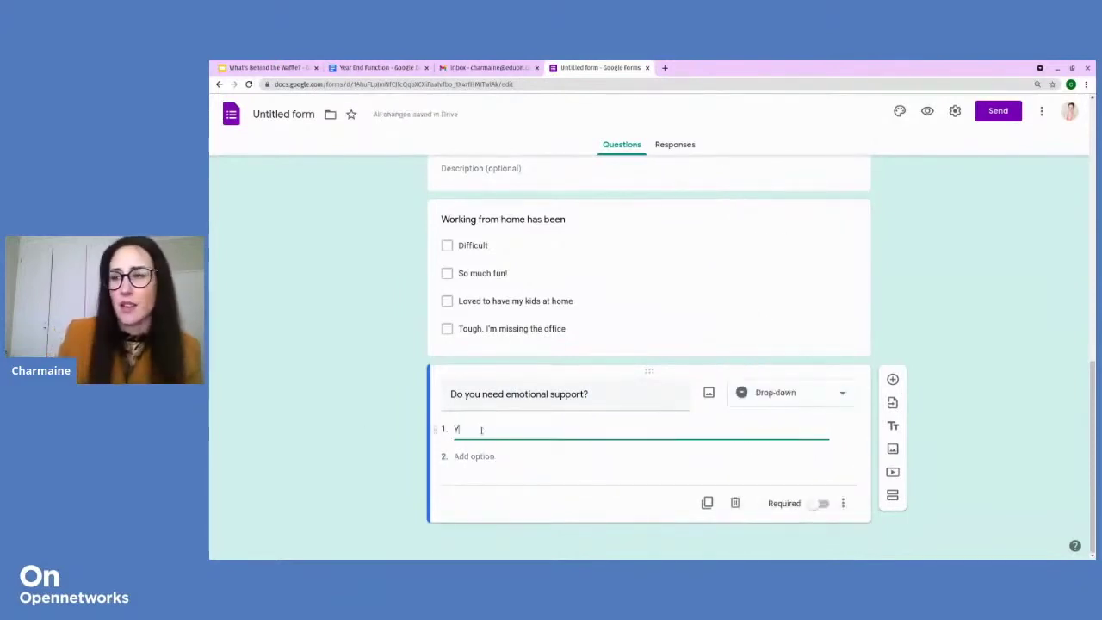
type("es")
key("Return")
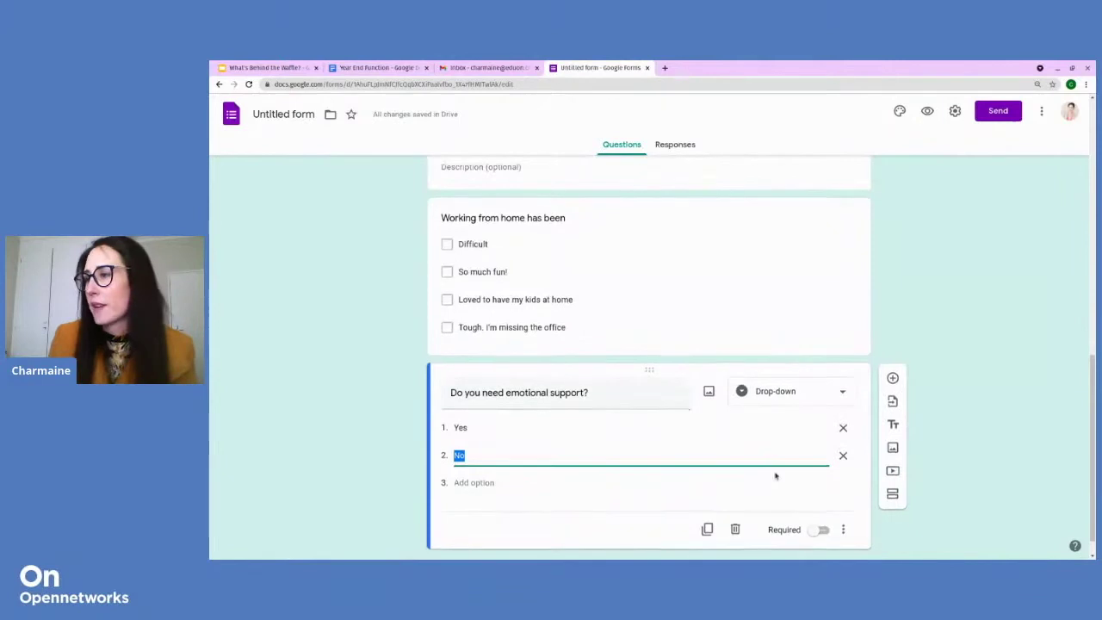
Add a new question below the emotional support question and set its type to Paragraph
scroll(762, 485, "down", 1)
left_click(893, 351)
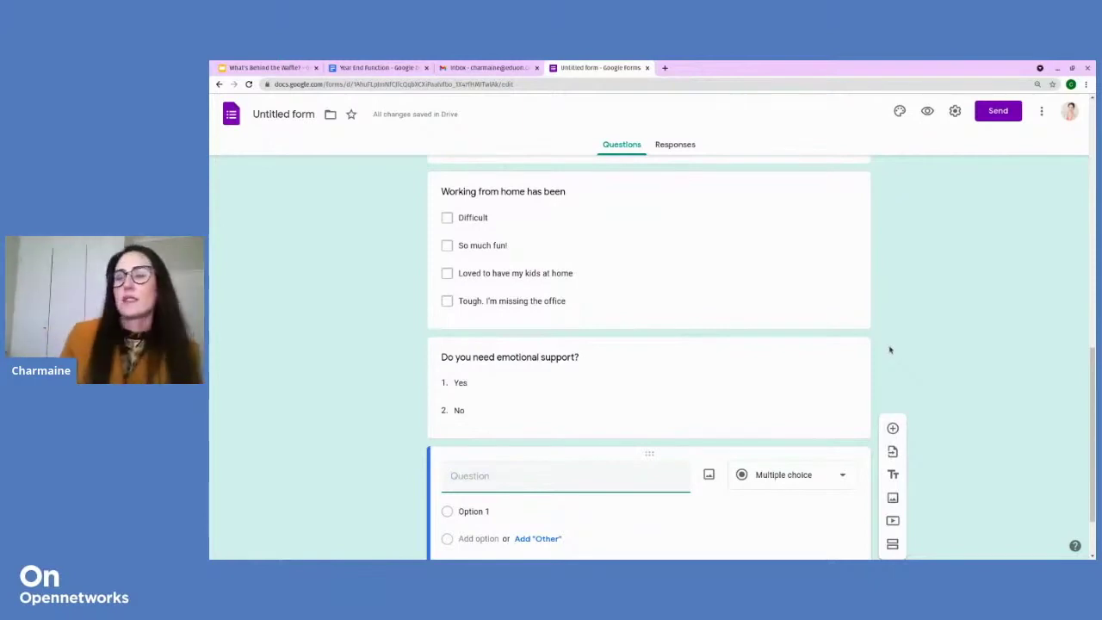
scroll(868, 370, "down", 1)
scroll(790, 401, "down", 1)
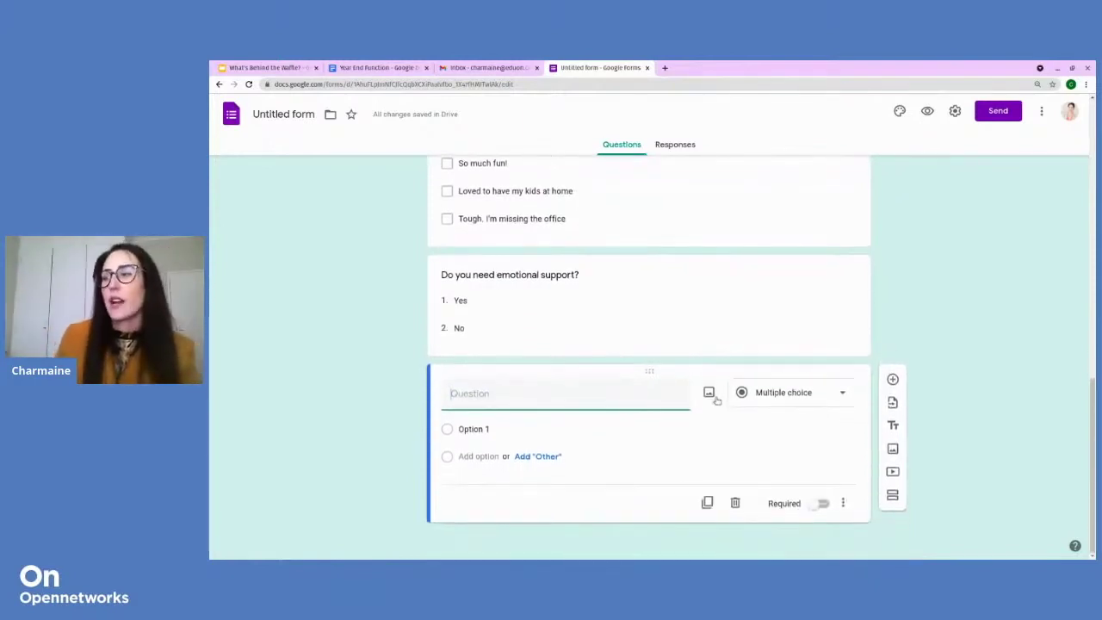
left_click(794, 405)
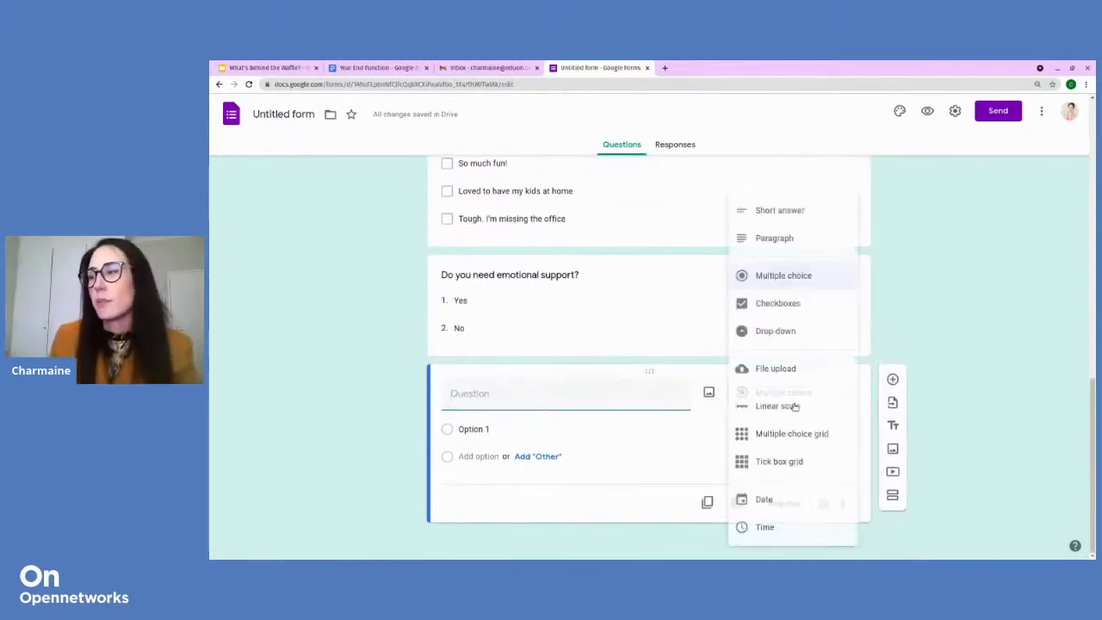
left_click(782, 247)
Title the paragraph question "What was the impact of the lockdown on your family?"
left_click(487, 415)
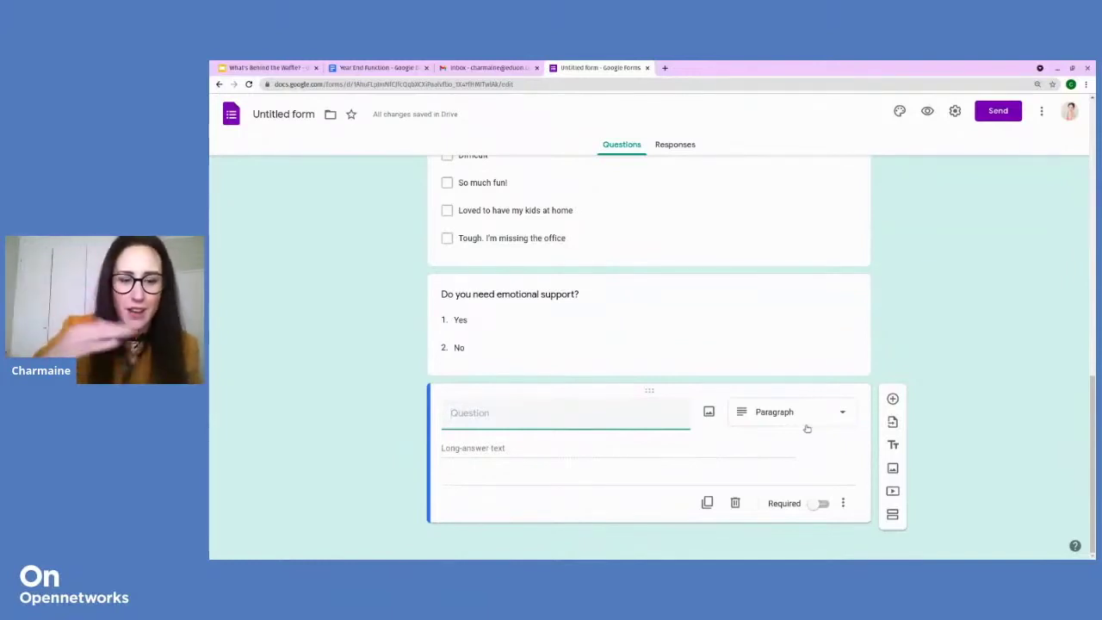
type("Wh")
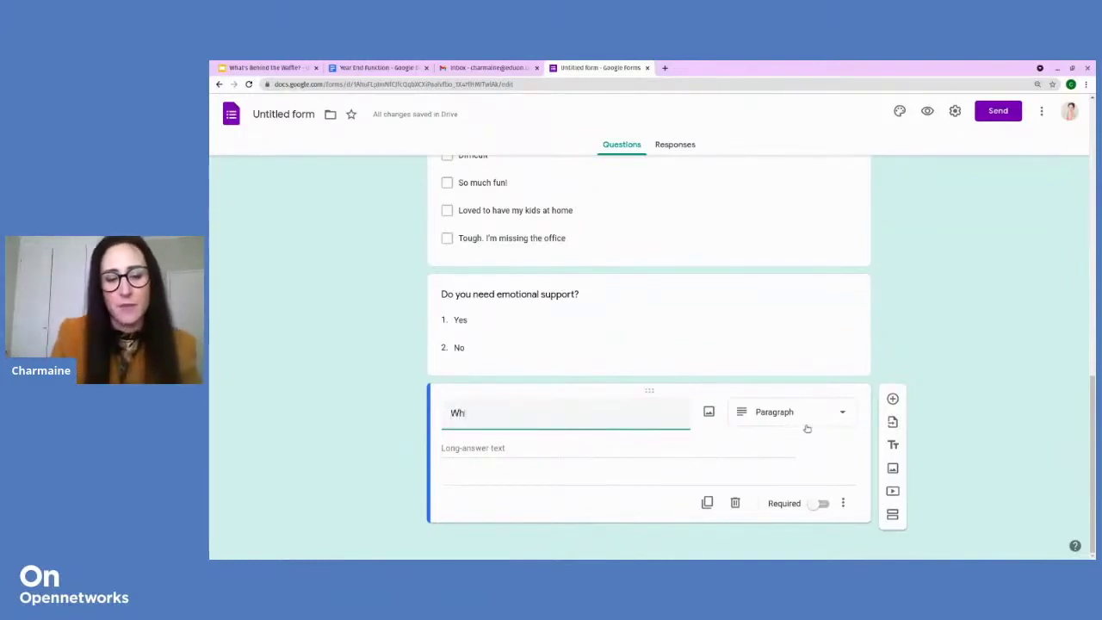
type("at was")
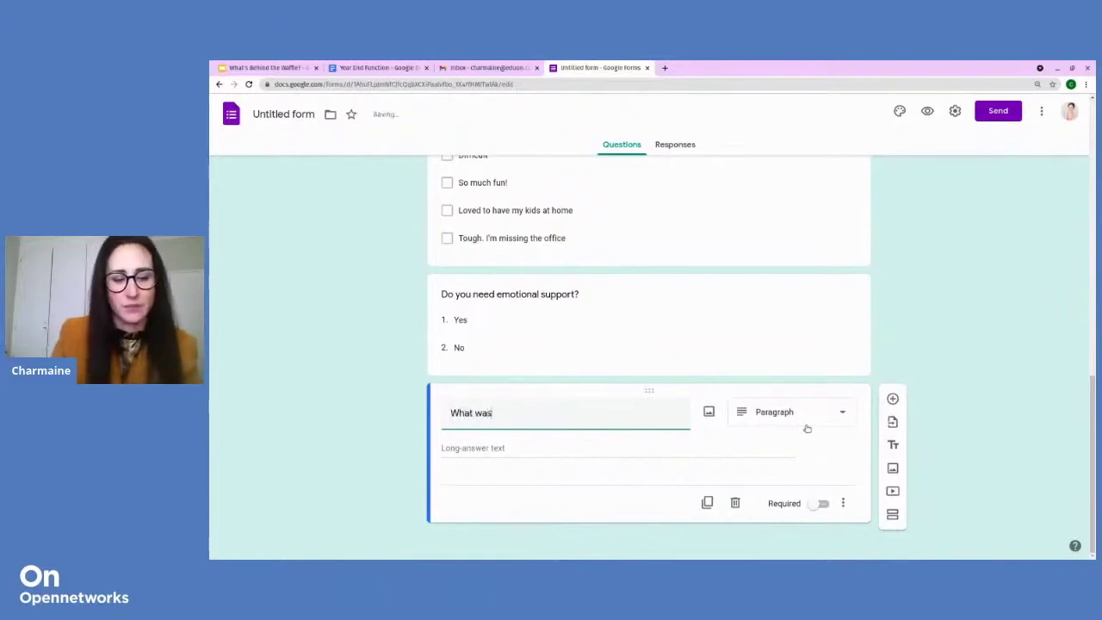
type(" the impact of the")
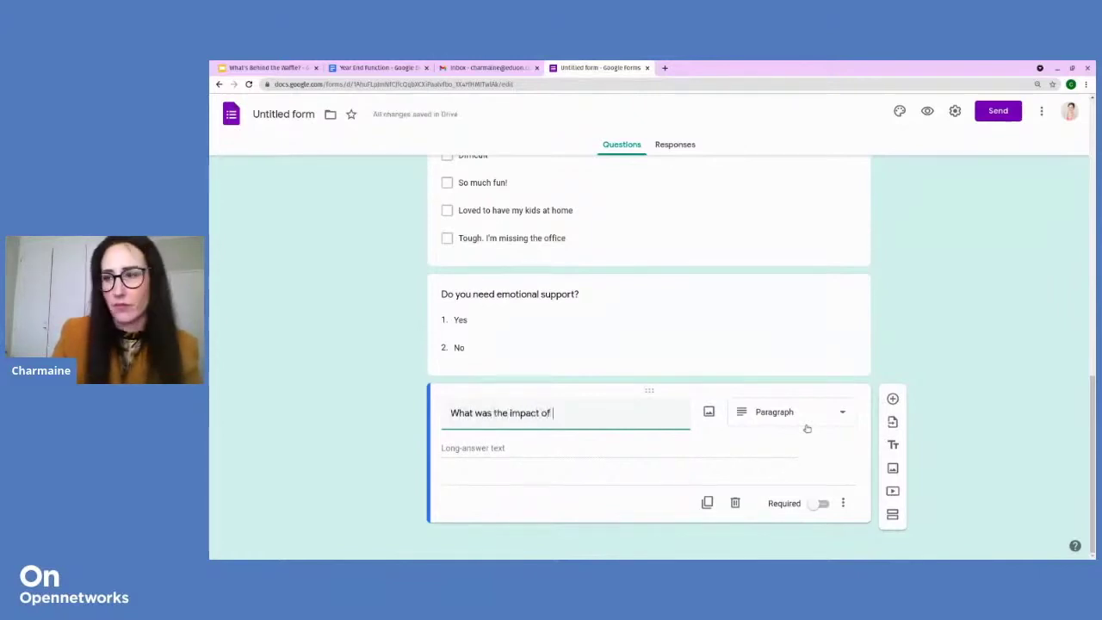
type("ockdo")
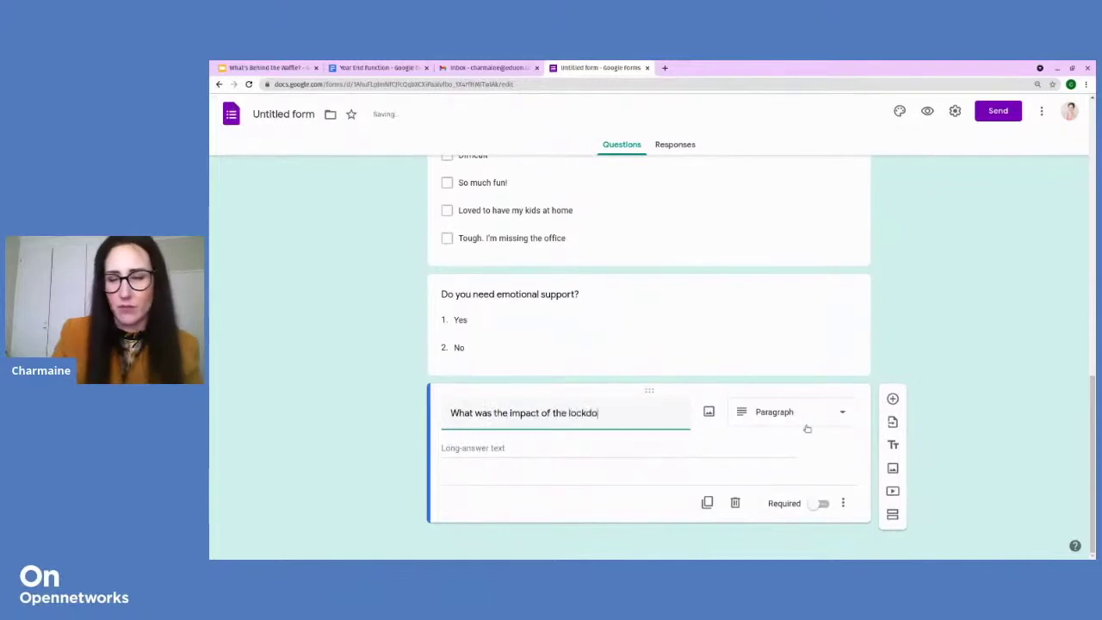
type("wn on your family?")
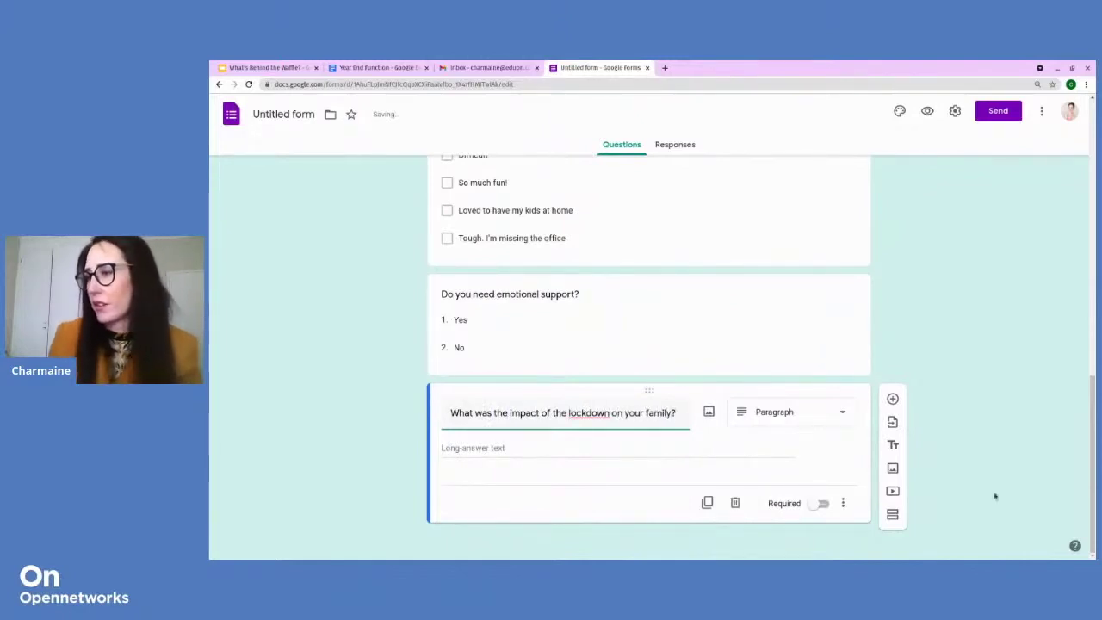
Add a new section after the lockdown question and title it "Work from home preference", correcting the spelling of "preference"
left_click(893, 514)
left_click(518, 495)
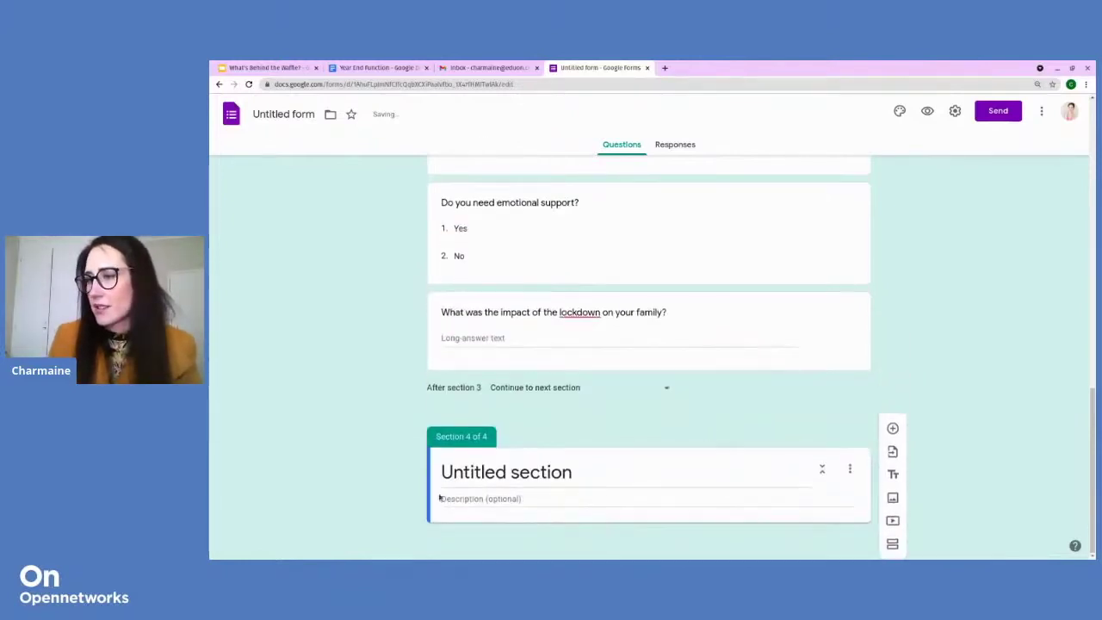
left_click(525, 474)
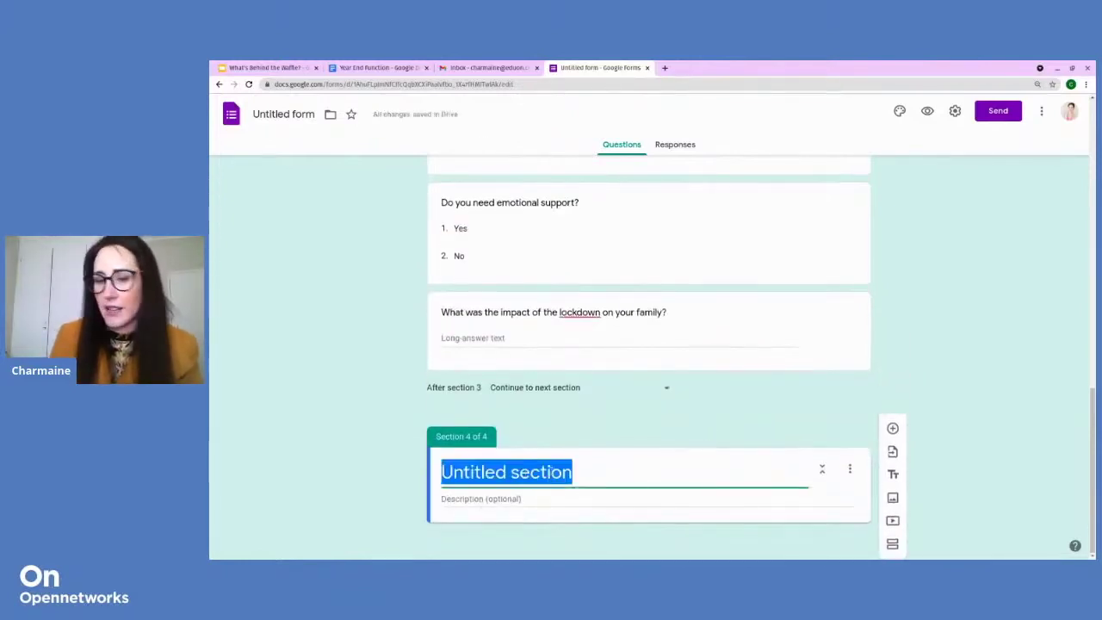
type("Work from home g")
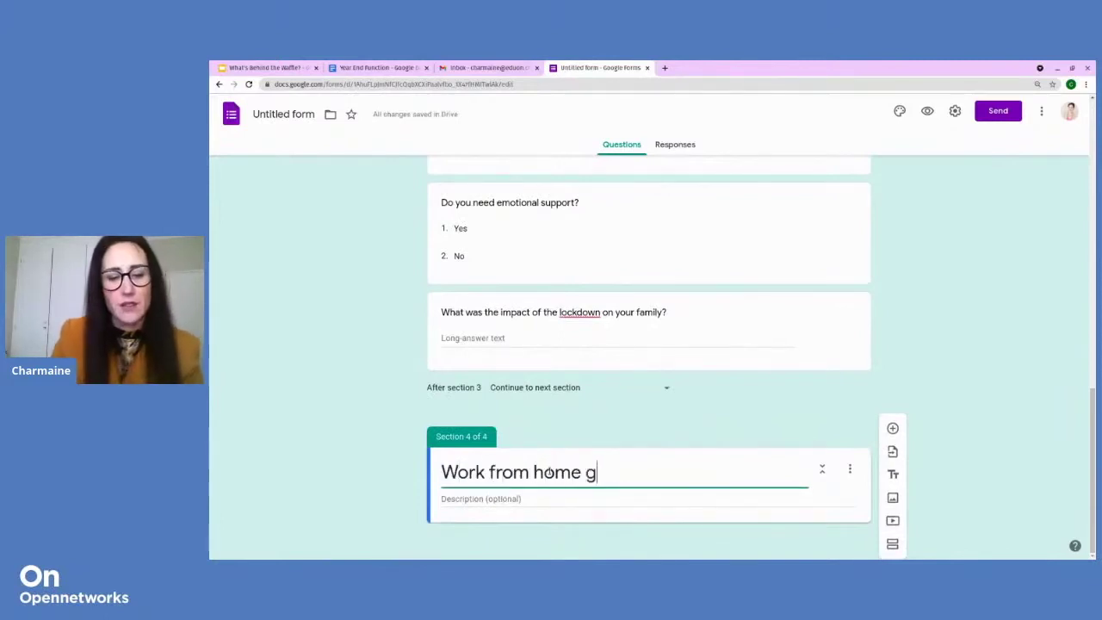
key("BackSpace")
type("[re")
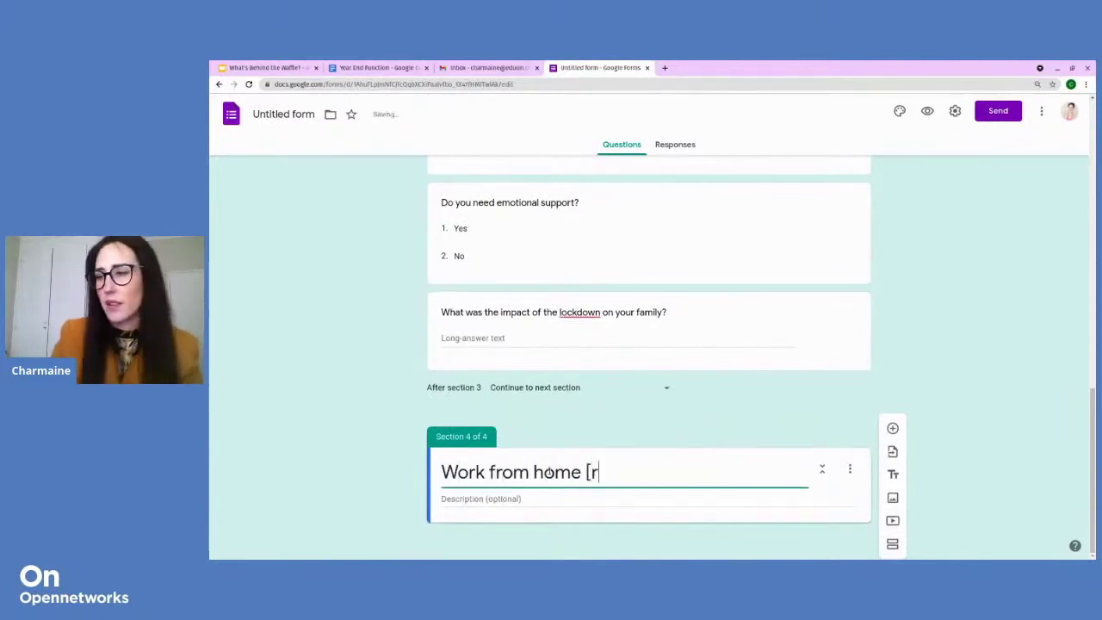
key("BackSpace")
key("BackSpace")
key("BackSpace")
type("prefenrece")
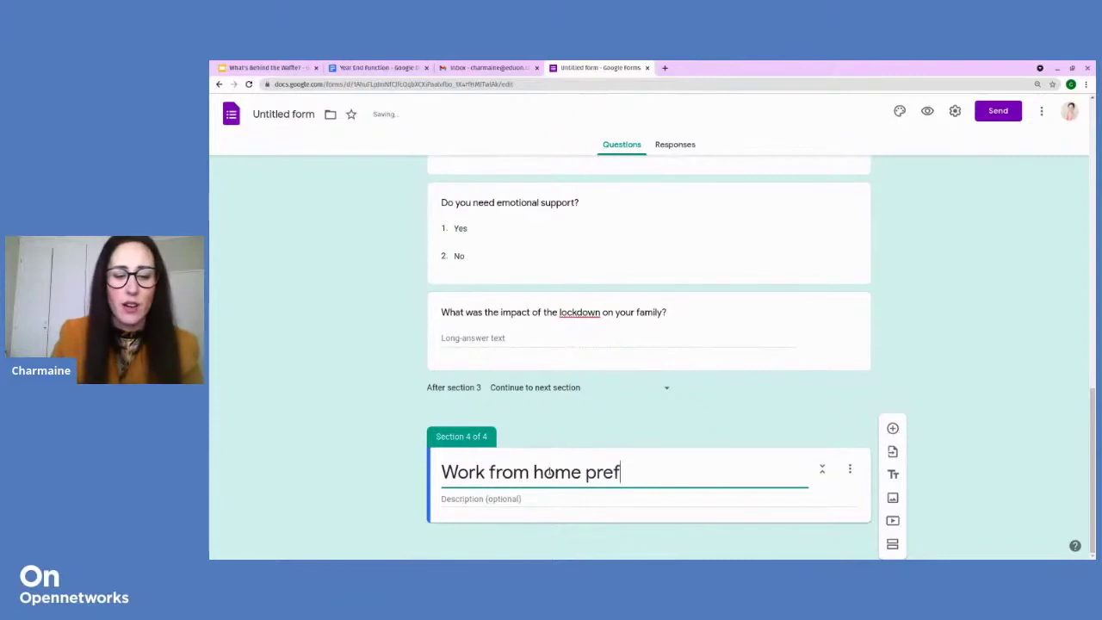
key("BackSpace")
key("BackSpace")
key("BackSpace")
key("BackSpace")
type("erence")
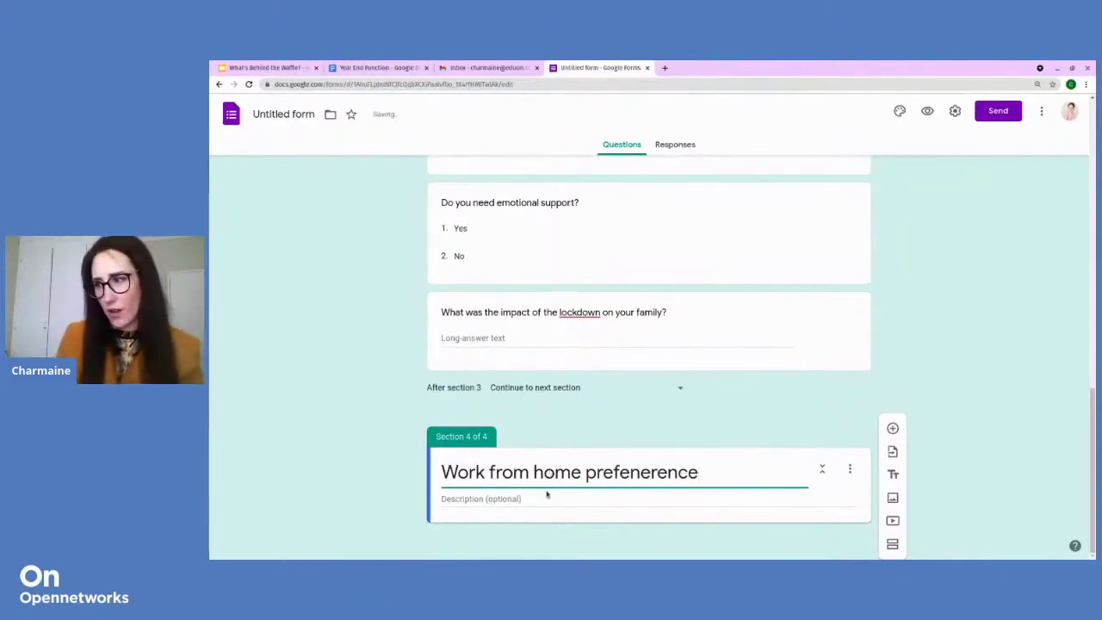
right_click(659, 472)
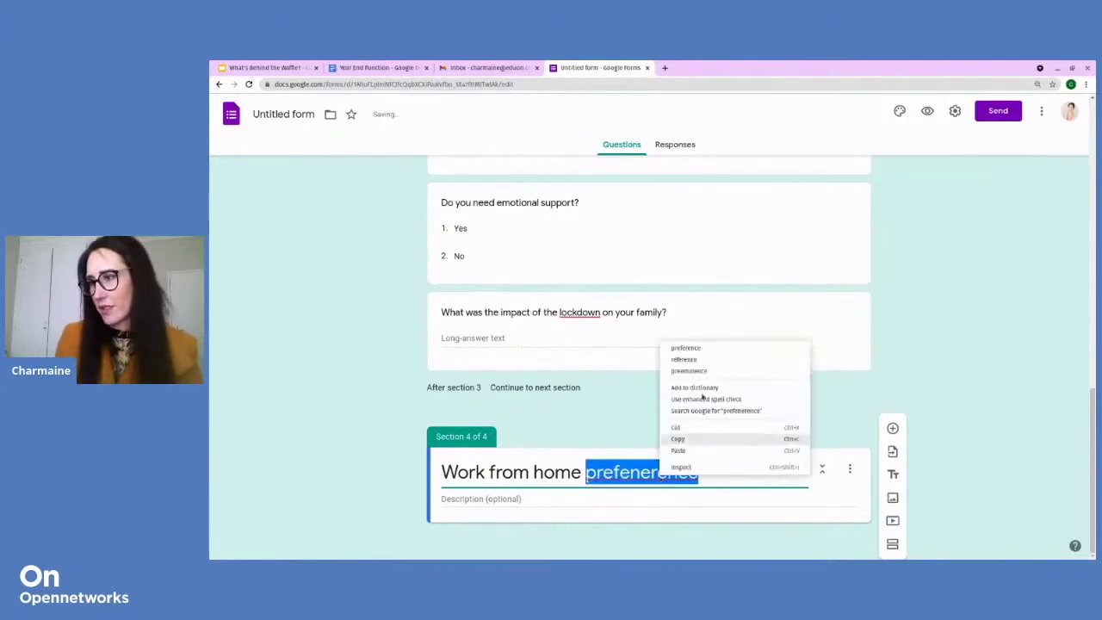
left_click(709, 346)
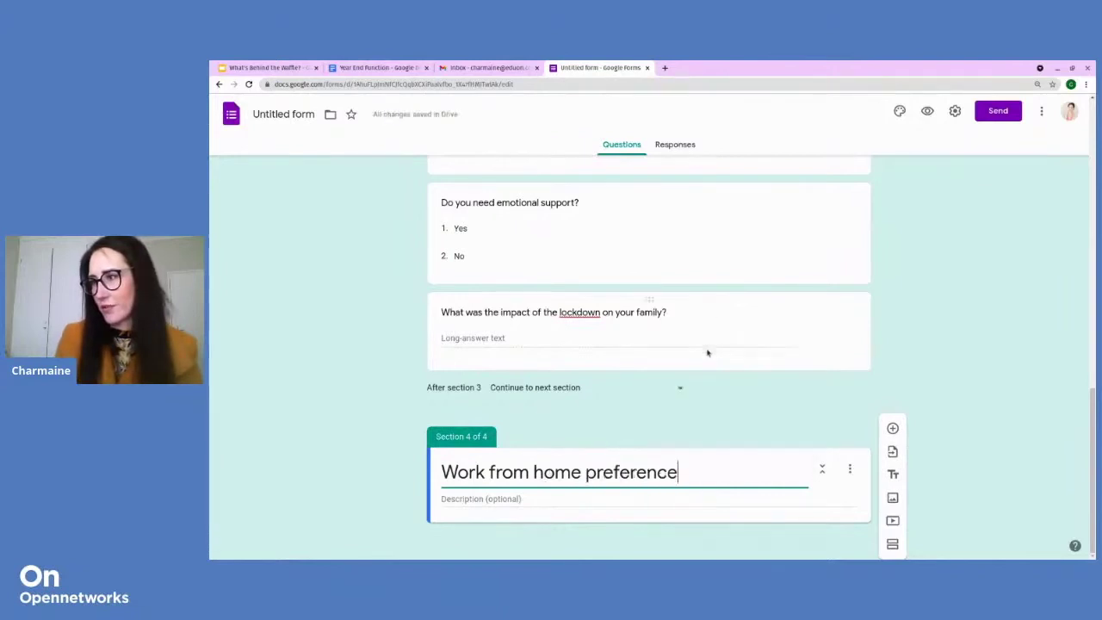
Add a multiple-choice question titled "I prefer to" in the new section, with "Work from home only" as its first option
left_click(893, 428)
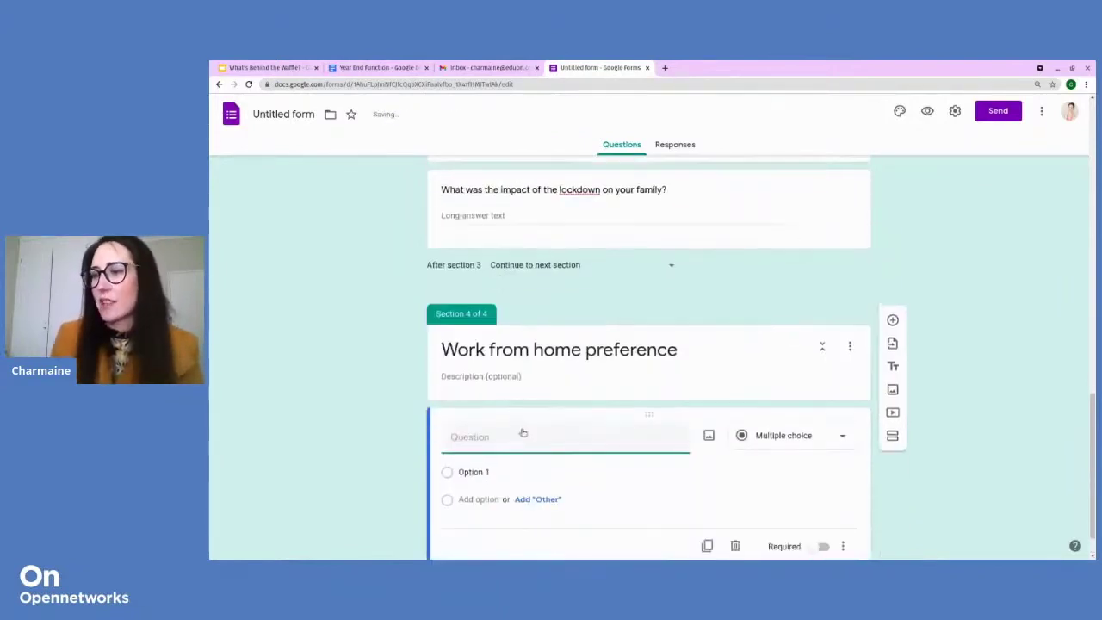
type("I prefer to")
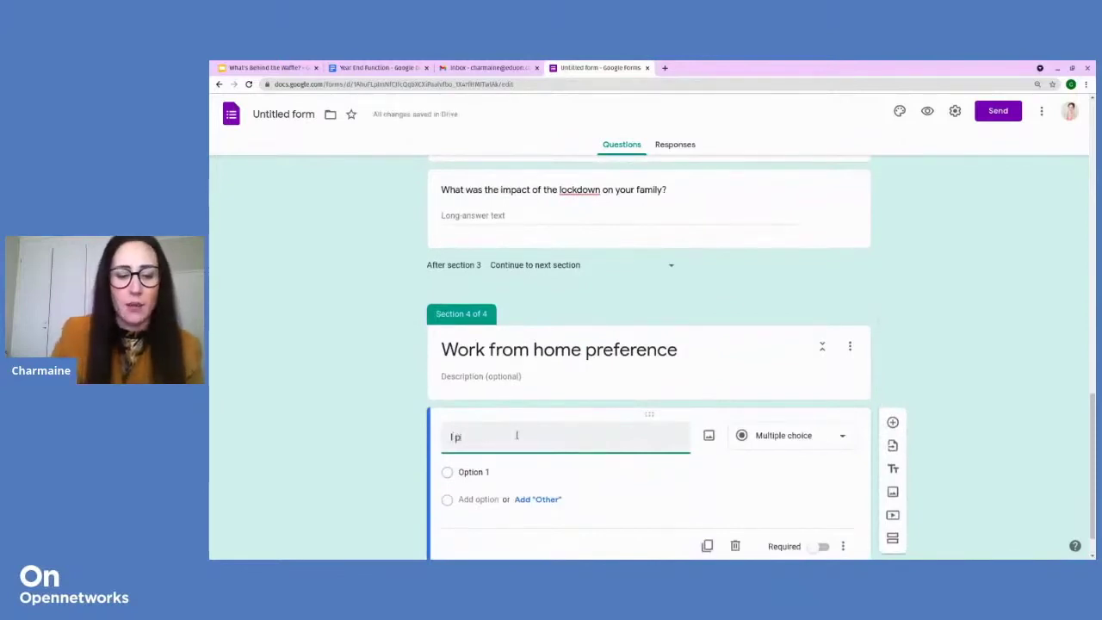
left_click(462, 472)
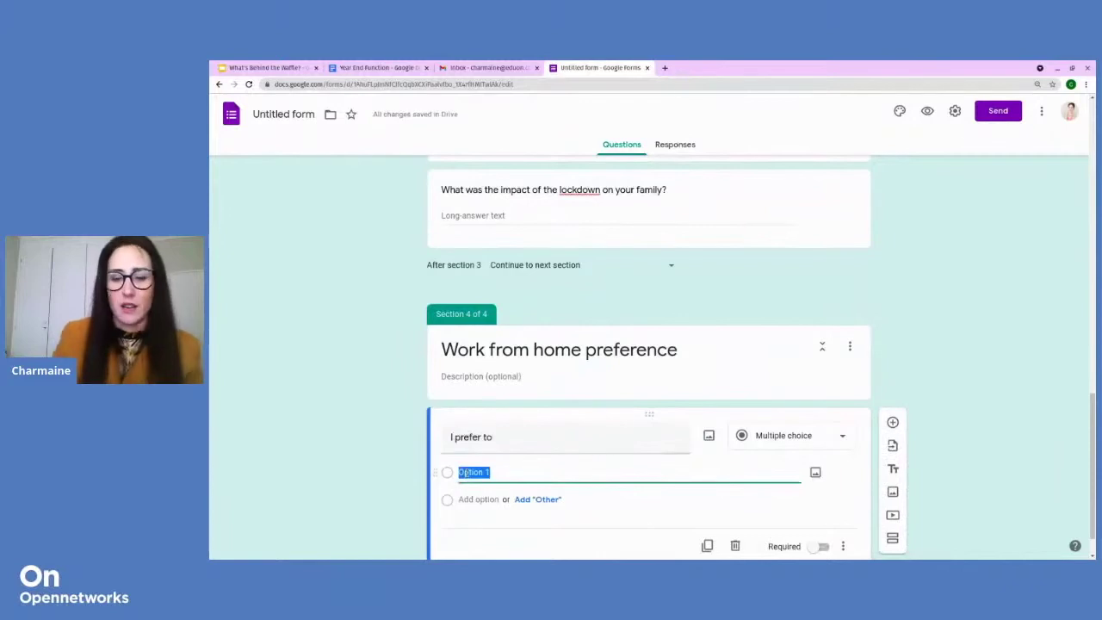
type("Work from om")
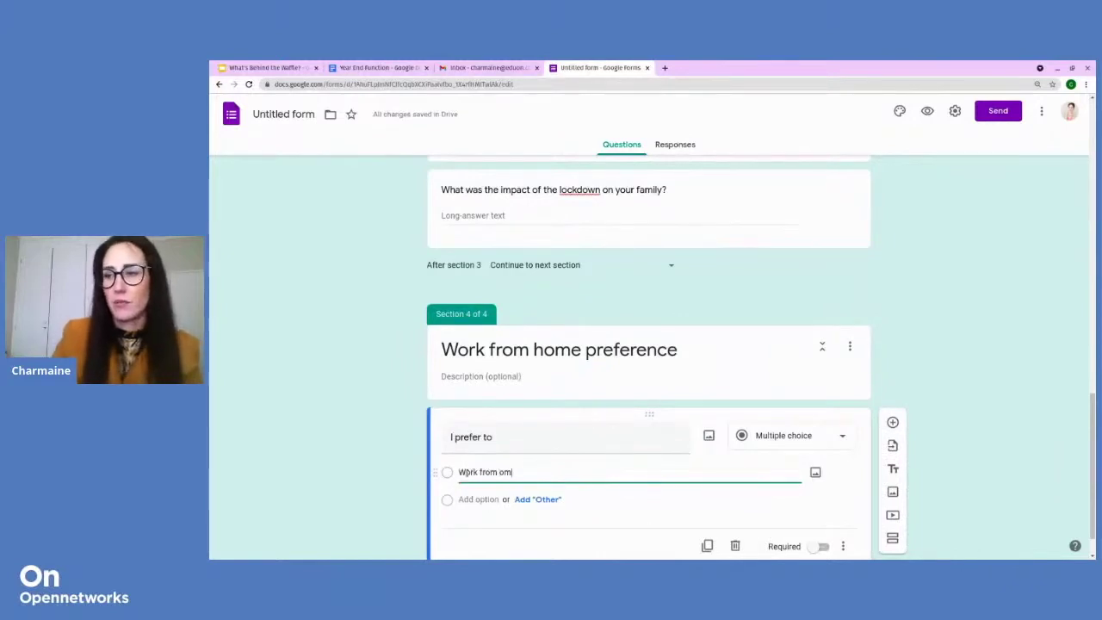
key("BackSpace")
type("home only")
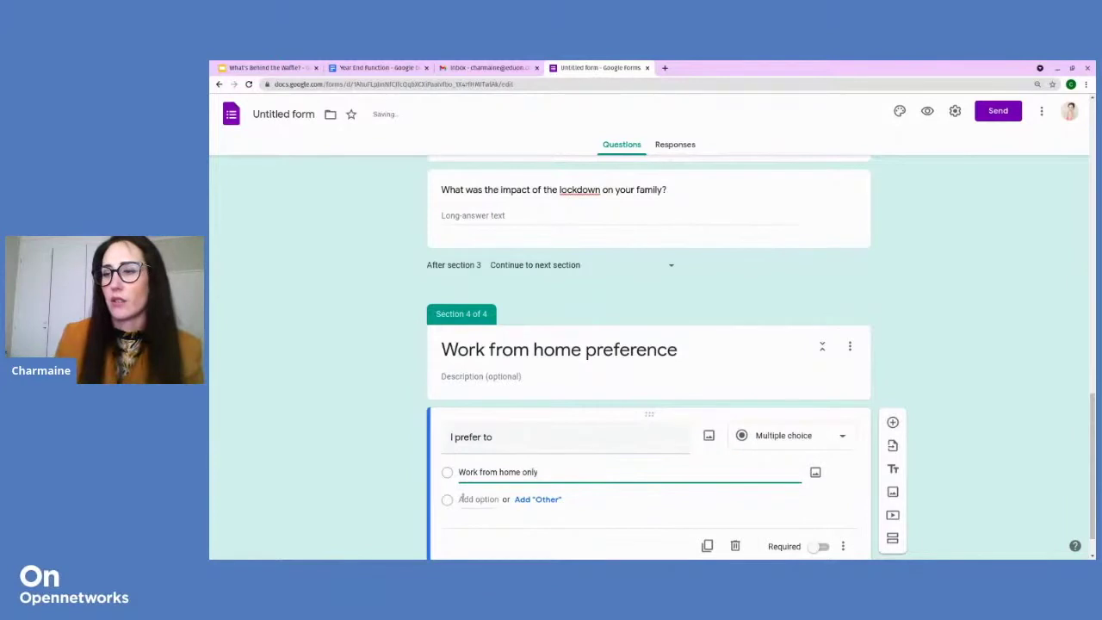
Add the options "Work from the office only" and "A bit of both" to the "I prefer to" question
left_click(464, 499)
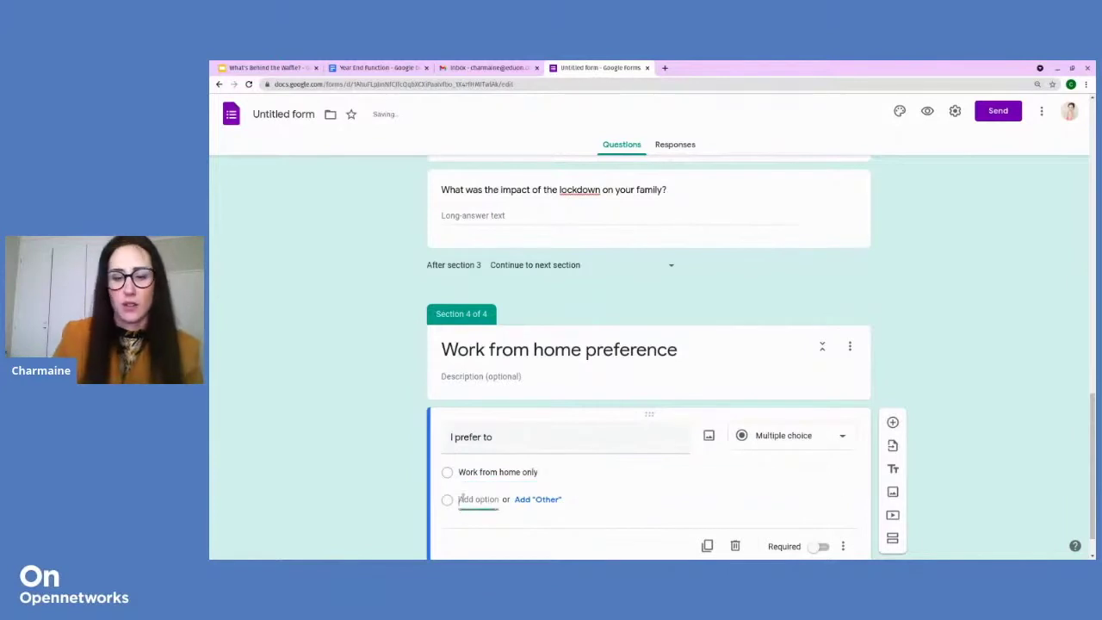
type("Work from the office only")
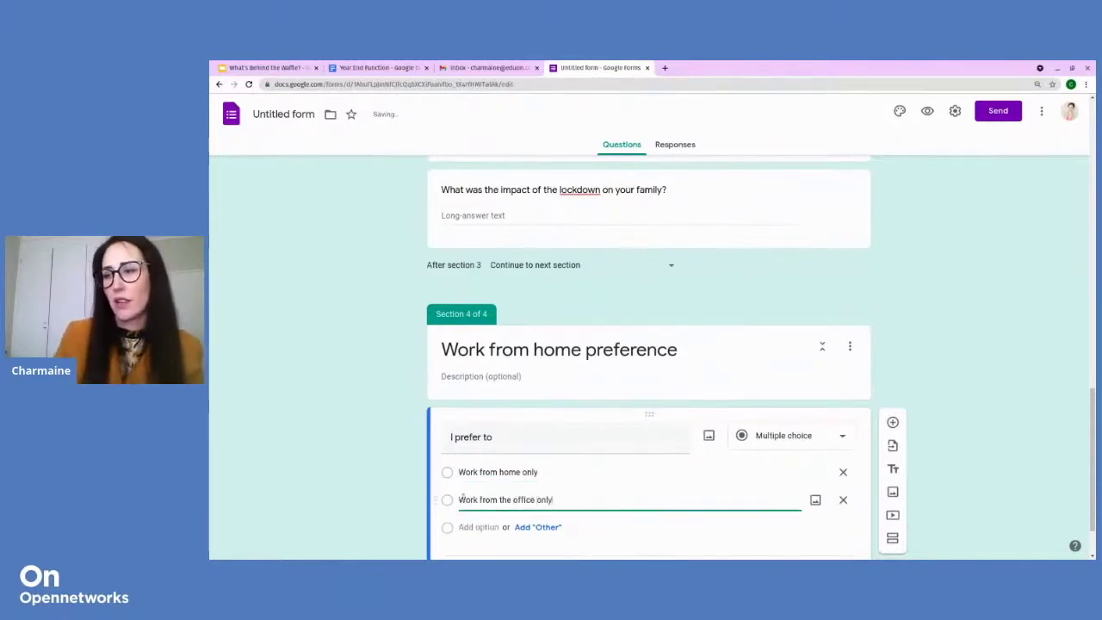
left_click(470, 526)
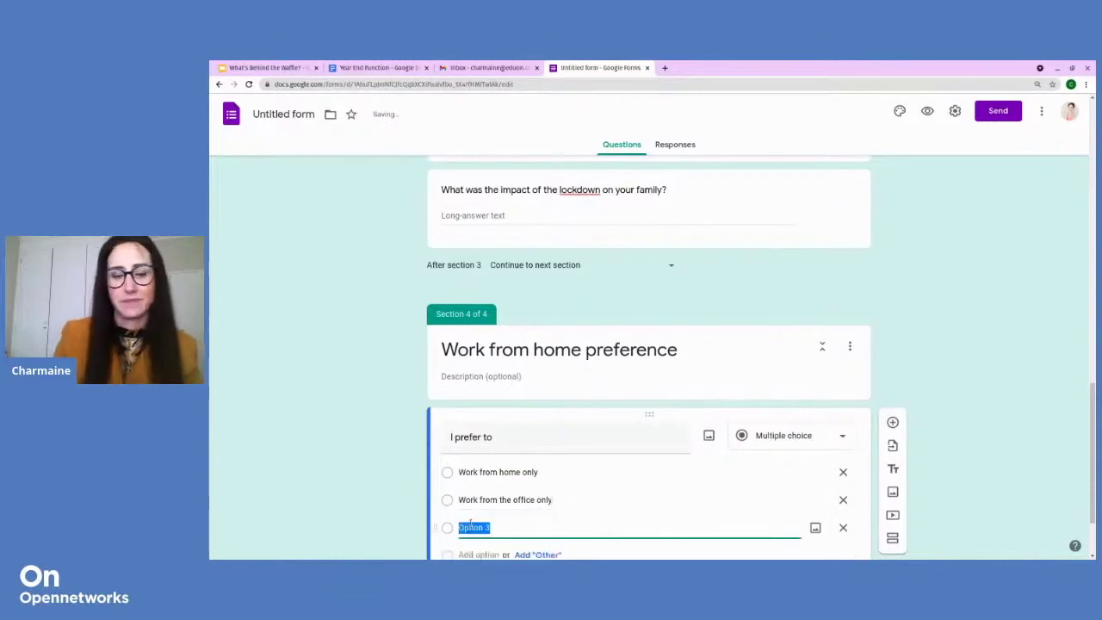
type("A bit of both")
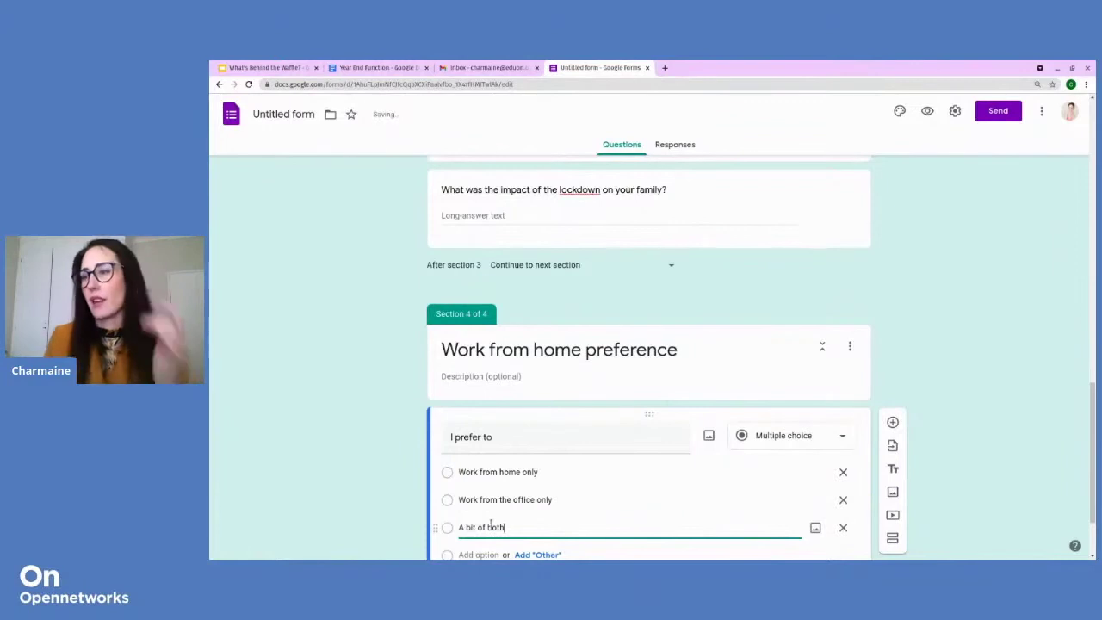
Add a Date question titled "On what date would you like to return to the office?" below the "I prefer to" question
scroll(487, 516, "down", 1)
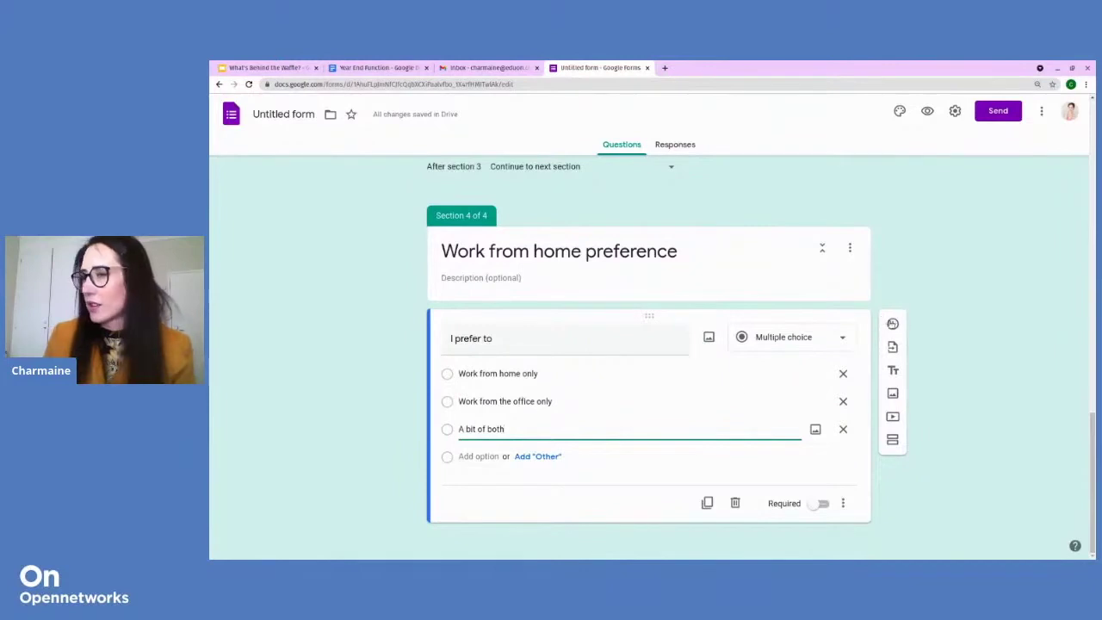
left_click(893, 323)
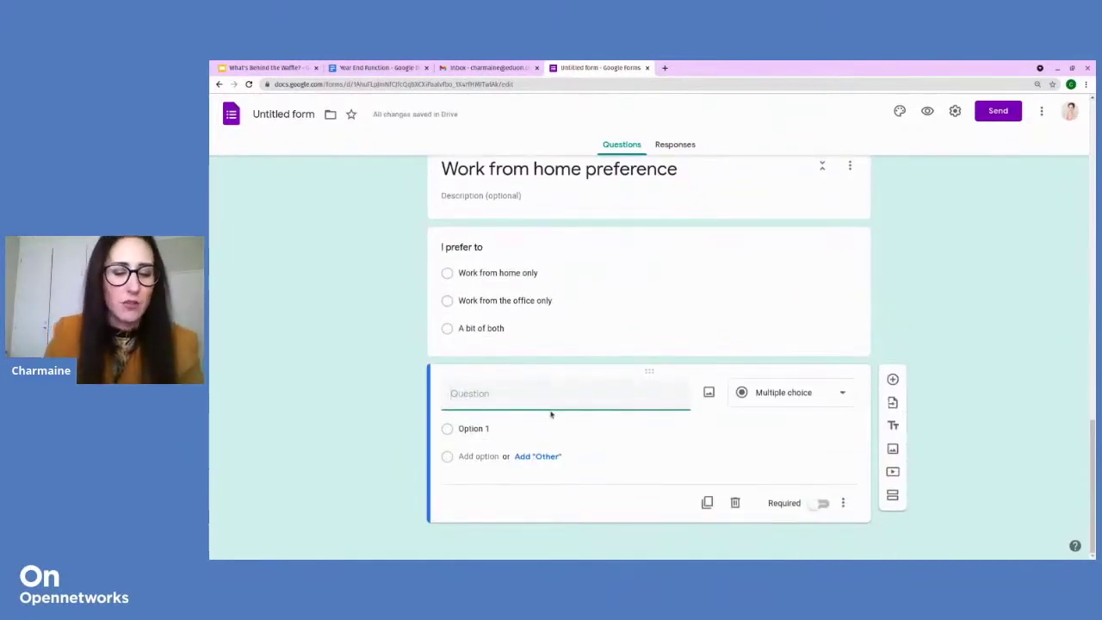
type("On what date wou")
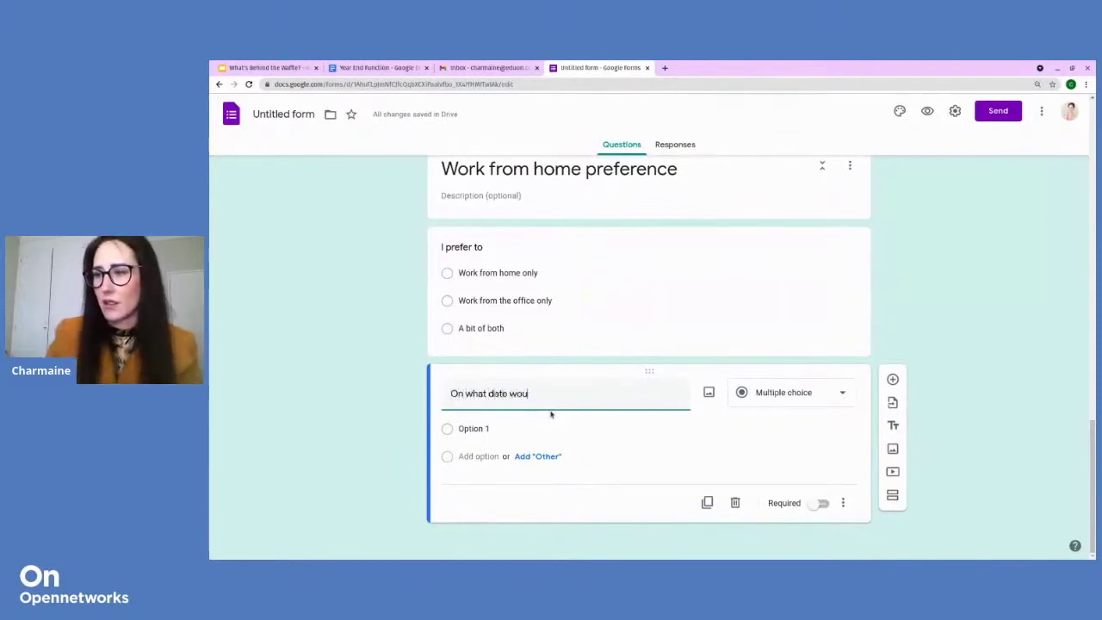
type("ld you like to r")
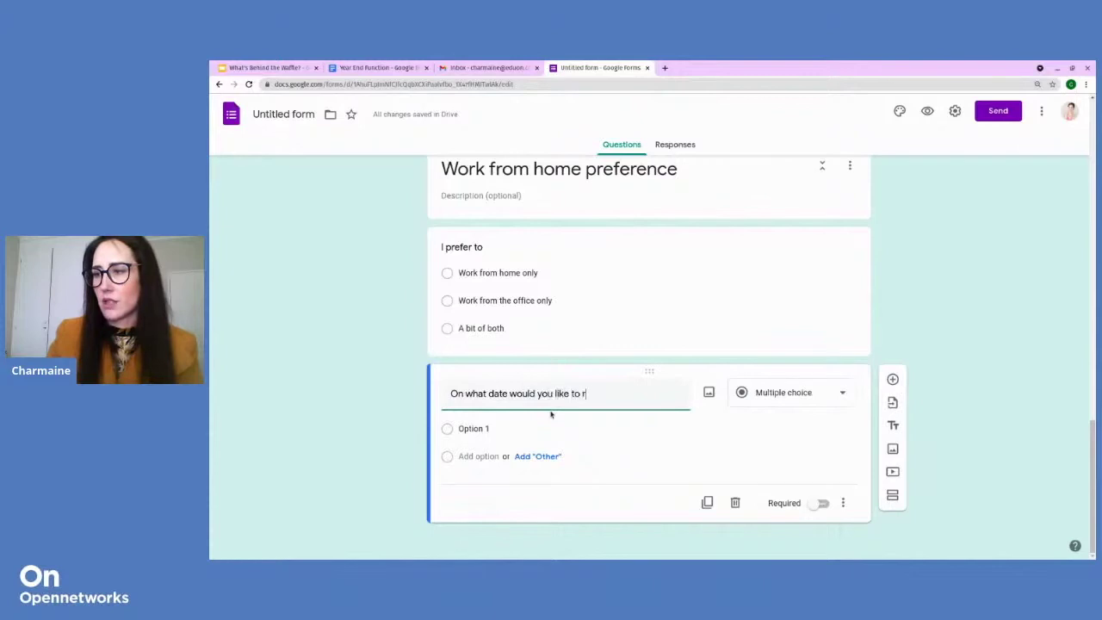
type("euurn to the office?")
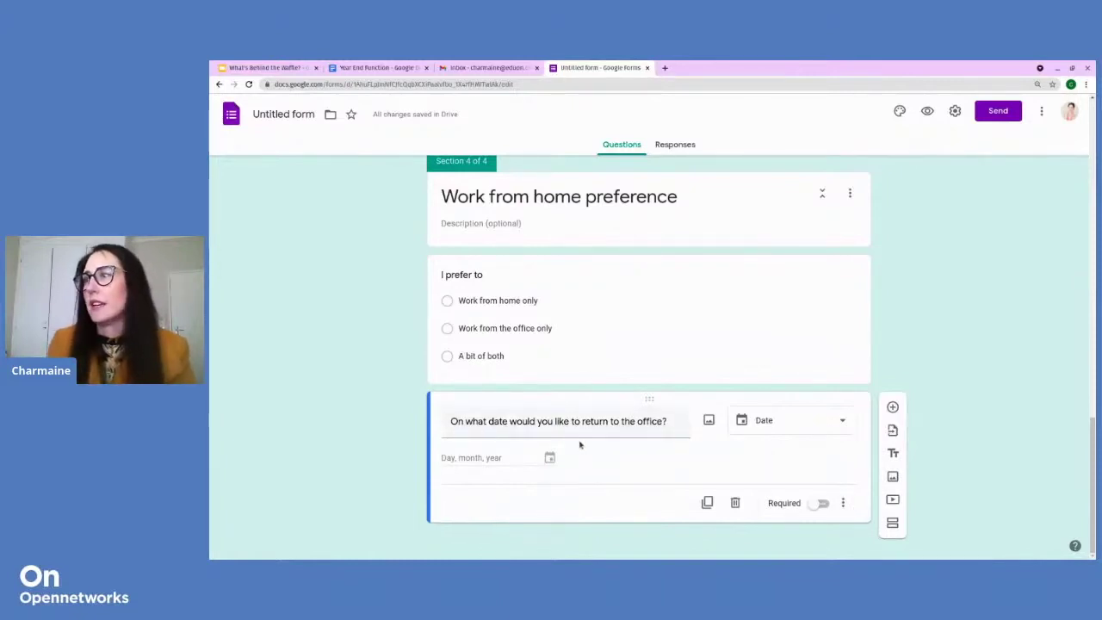
Preview the form and page through its Personal Information, Check-in and Work from home preference sections
scroll(582, 445, "up", 8)
scroll(589, 428, "up", 8)
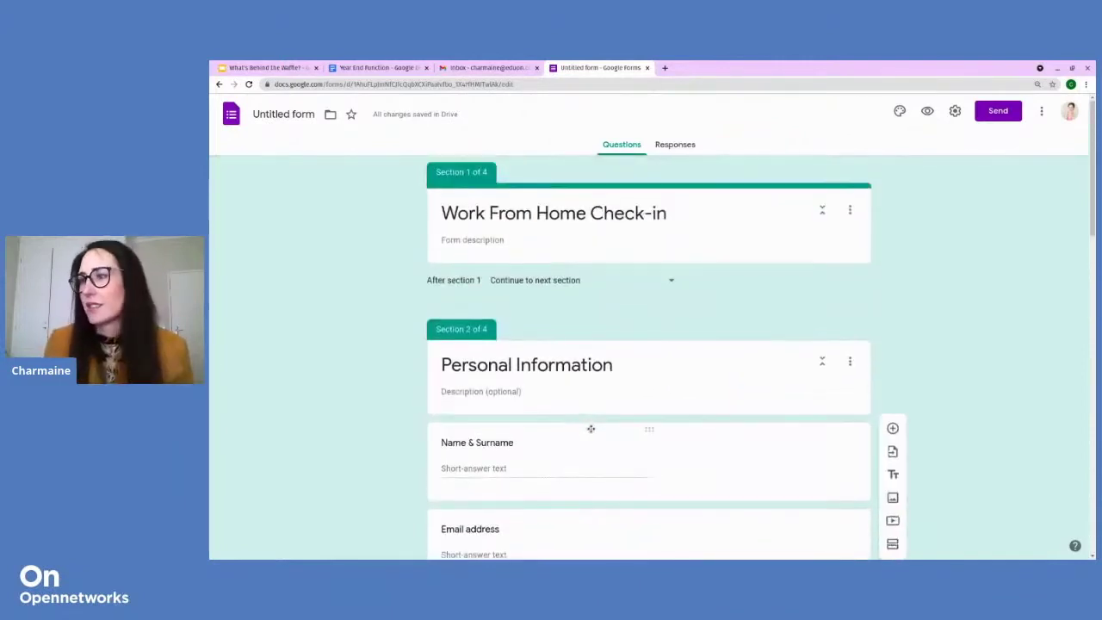
left_click(926, 112)
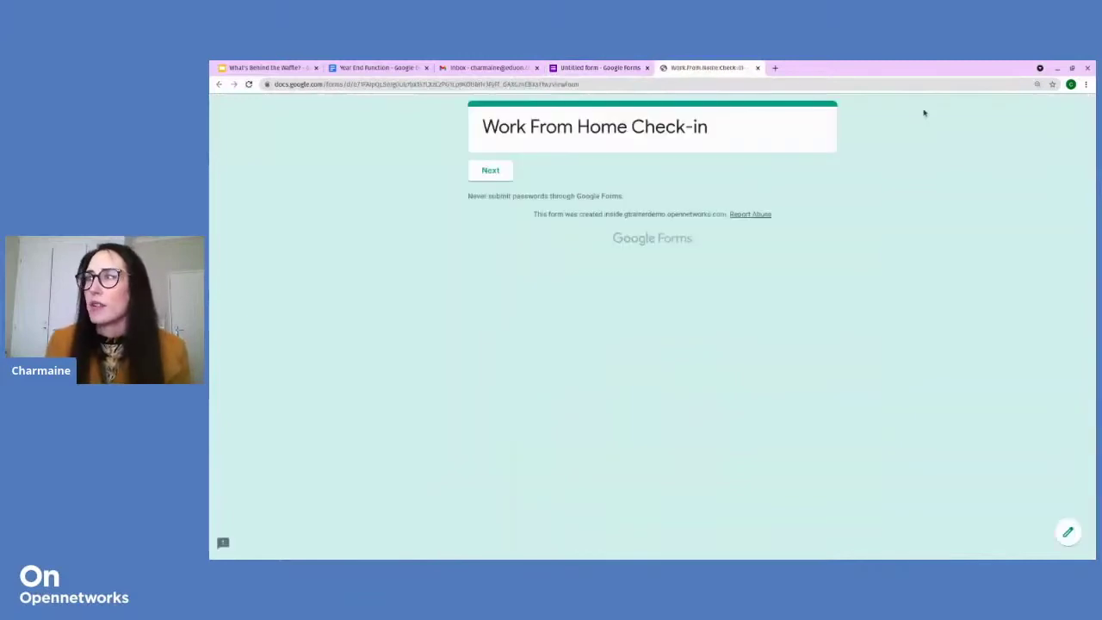
left_click(476, 174)
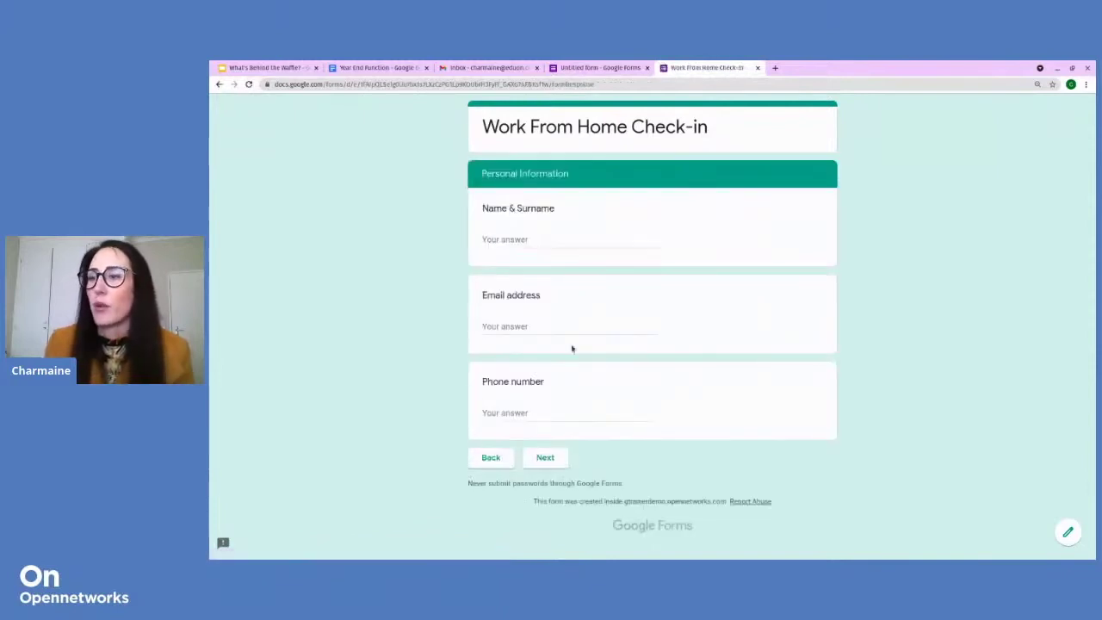
left_click(544, 461)
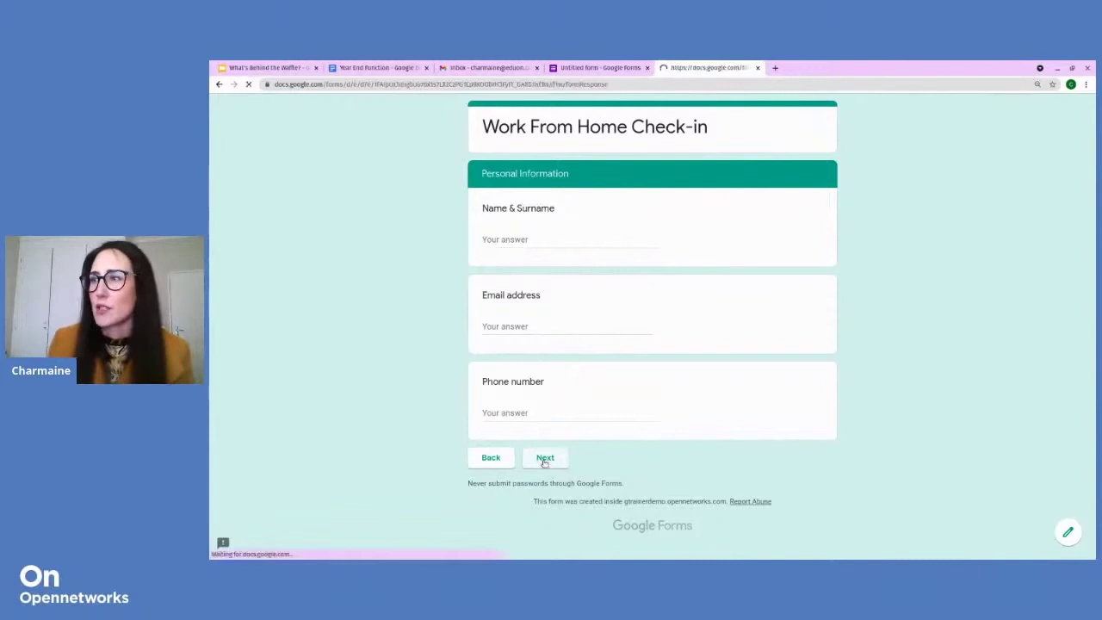
left_click(535, 519)
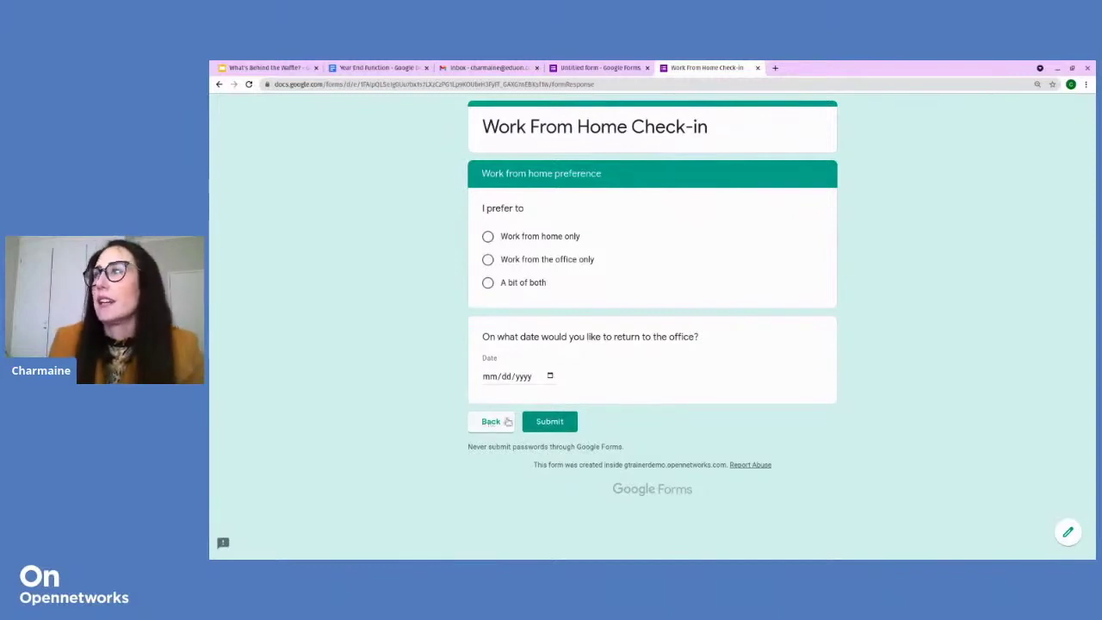
left_click(601, 69)
left_click(708, 69)
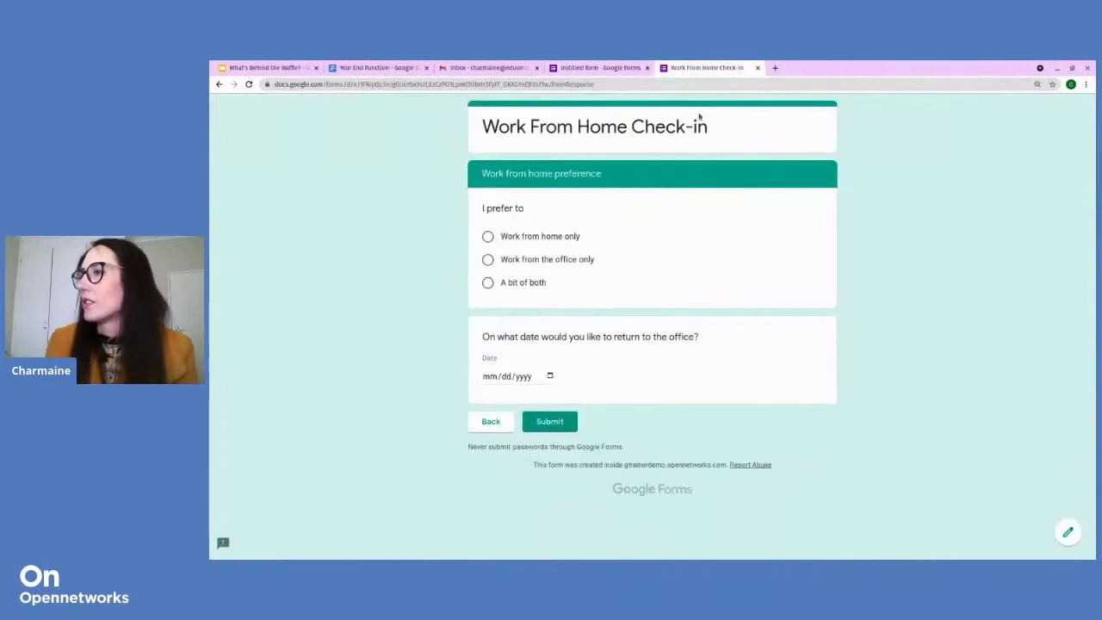
Return to the form editor and remove the sign-in restriction to the organisation's users, saving the settings
left_click(576, 67)
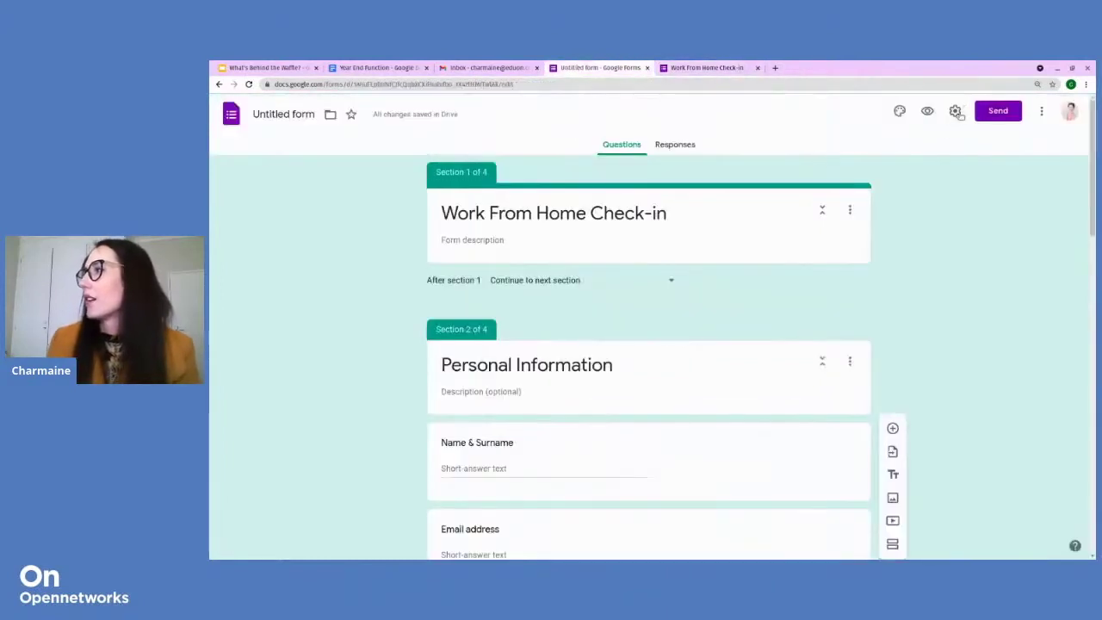
left_click(955, 111)
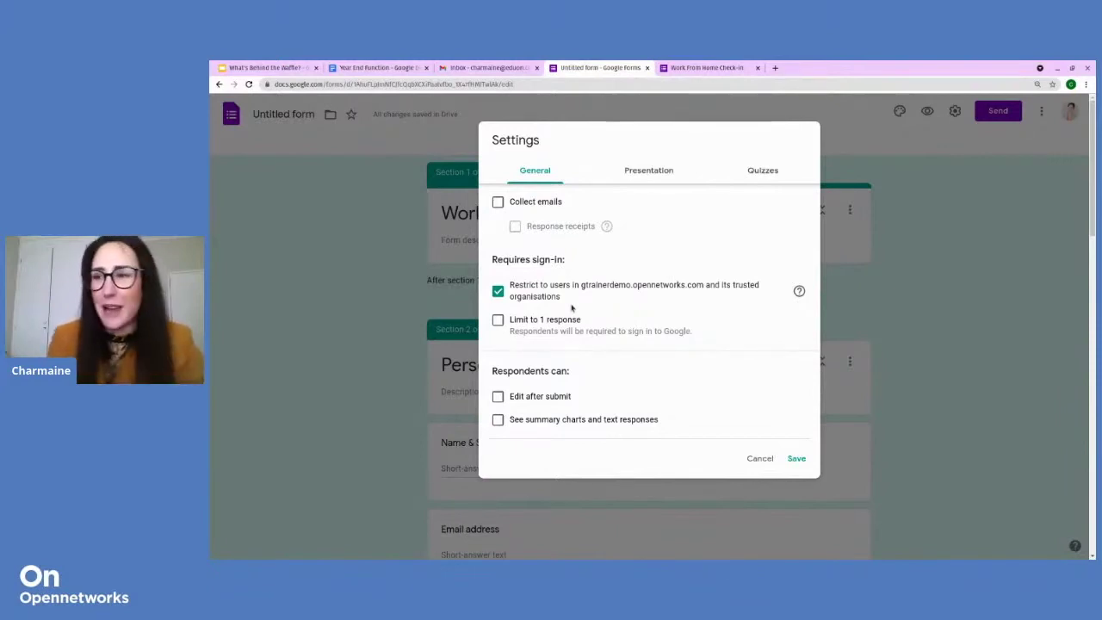
left_click(499, 293)
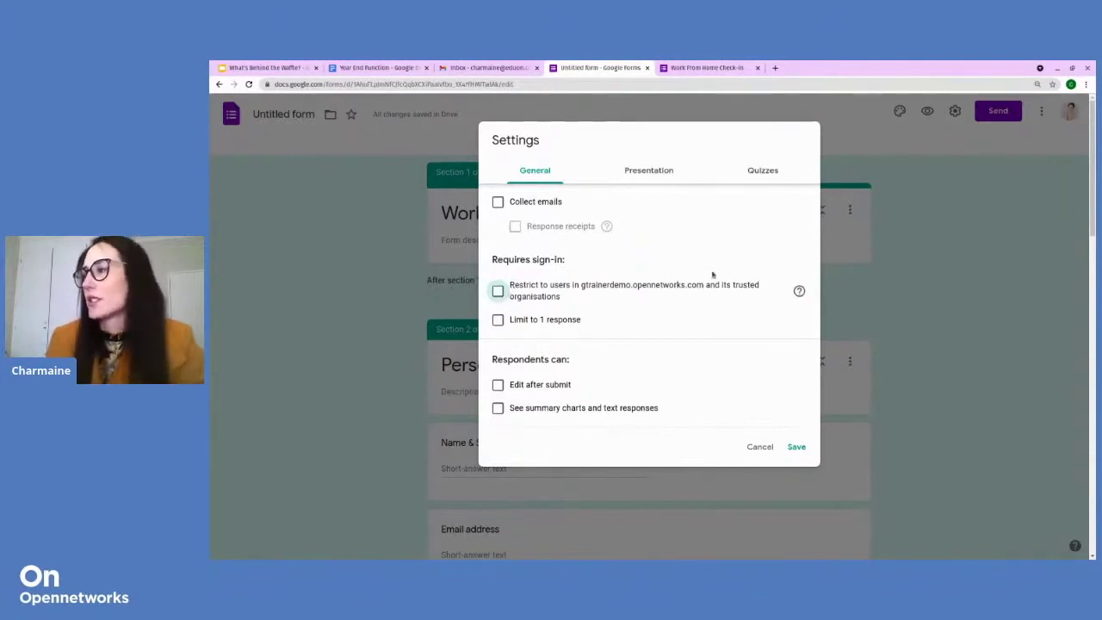
left_click(805, 446)
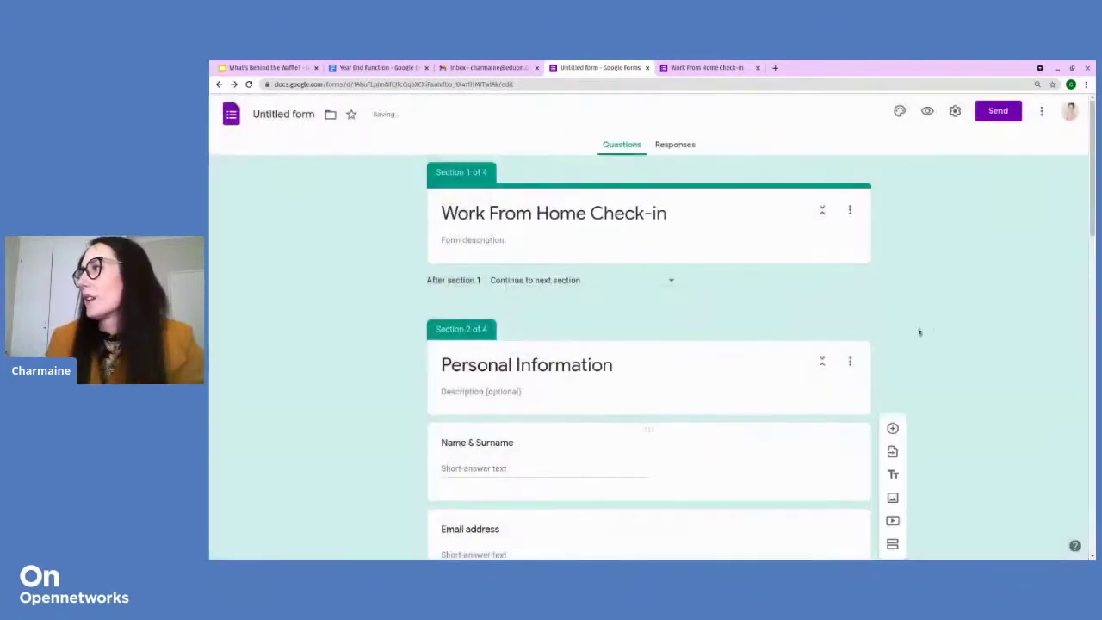
Send the form by email to the demo recipient's suggested address, with the form included in the email
left_click(995, 116)
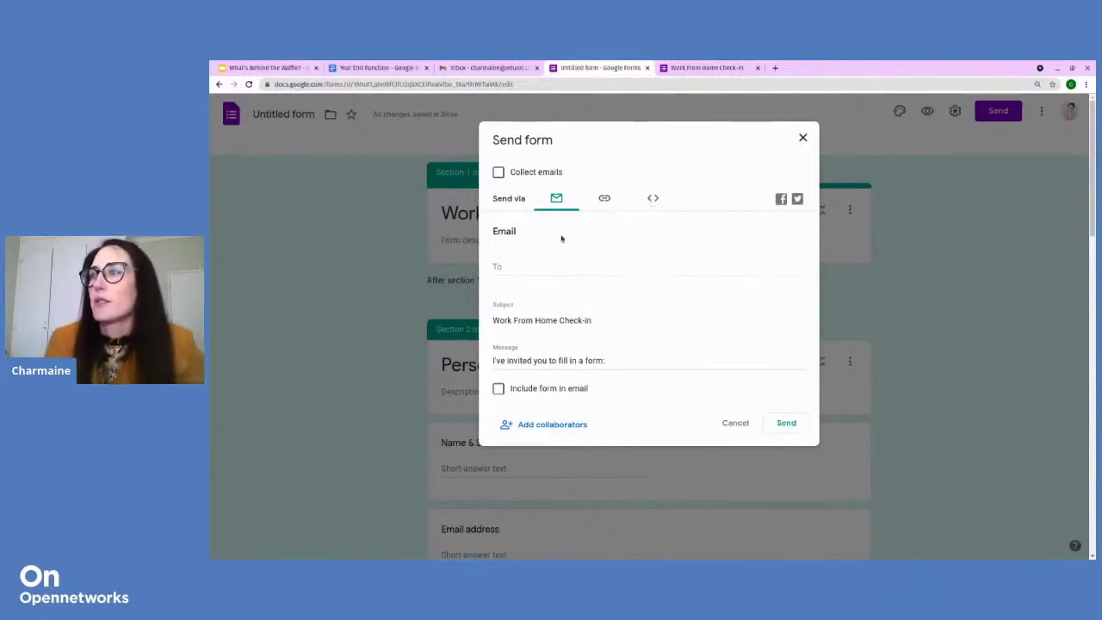
left_click(526, 267)
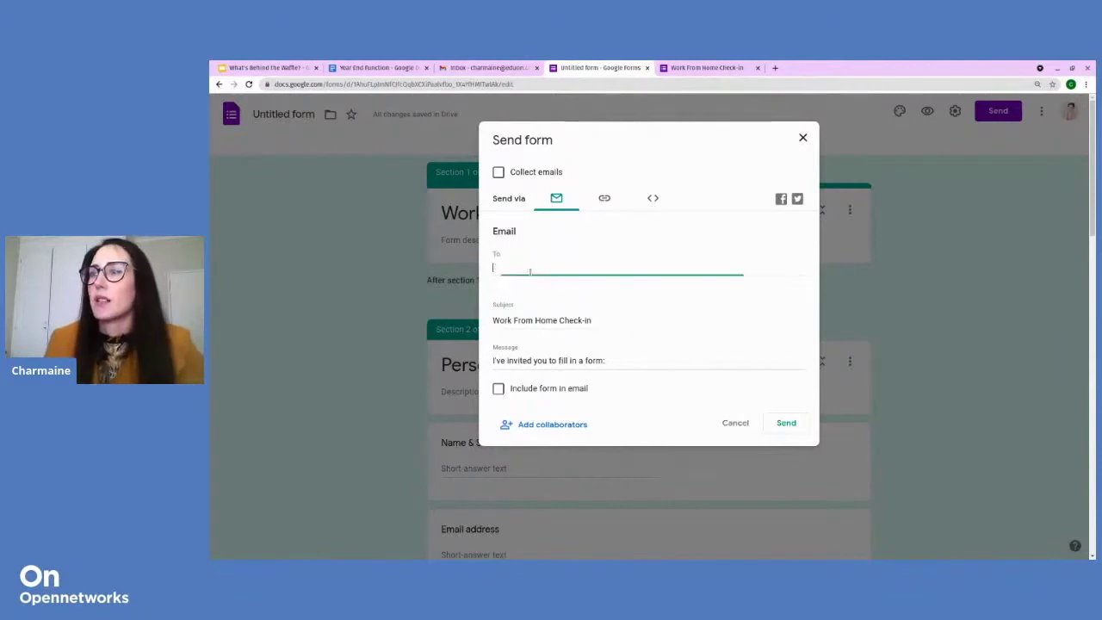
type("demo")
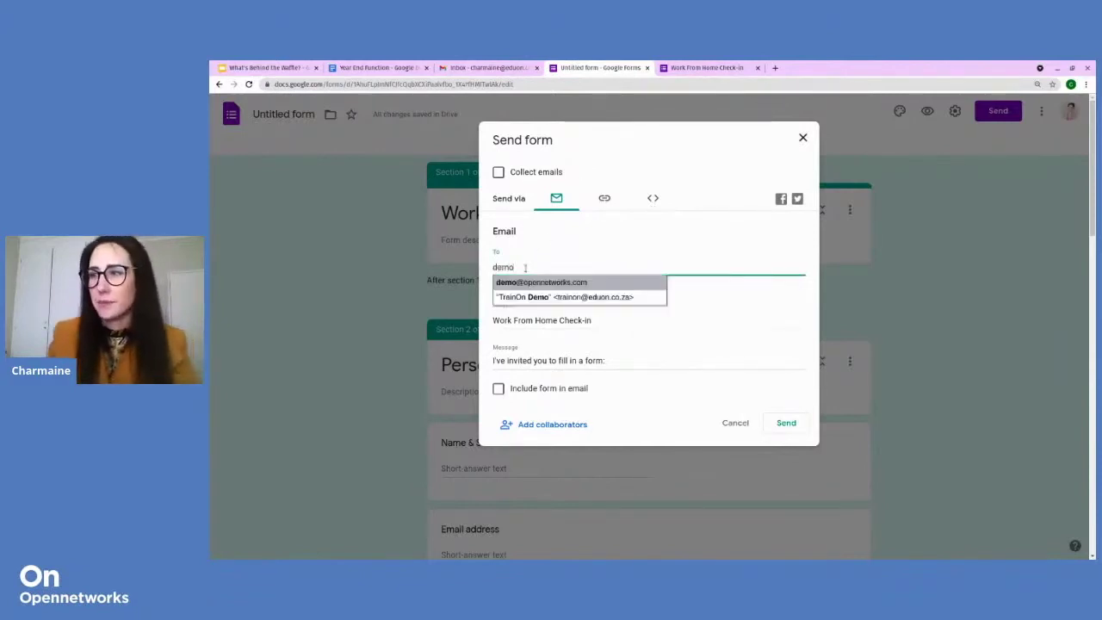
left_click(534, 282)
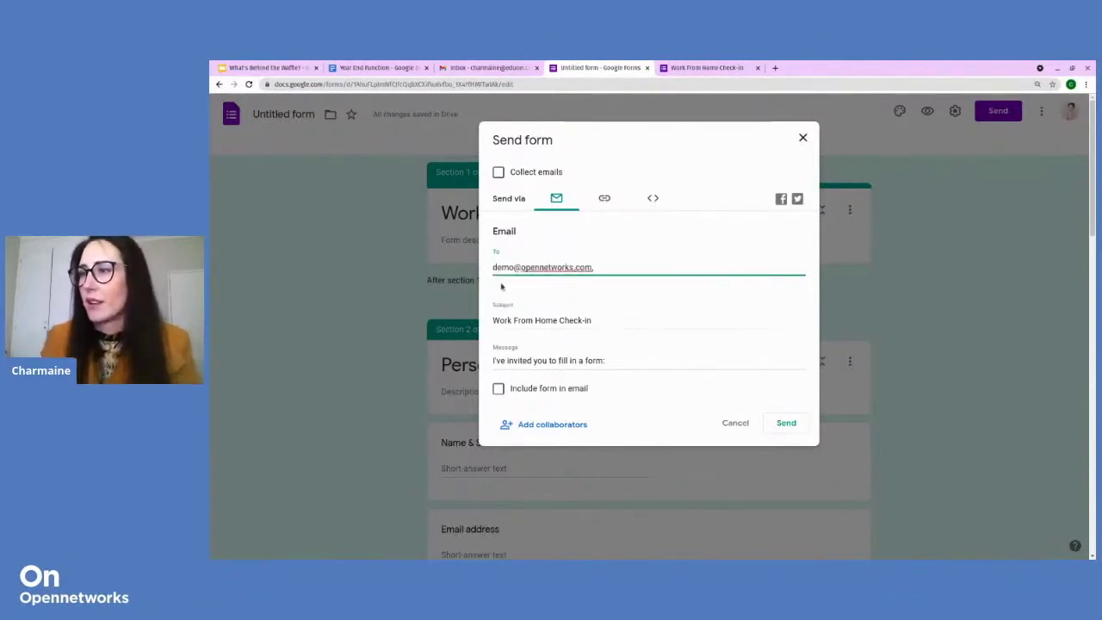
left_click(499, 389)
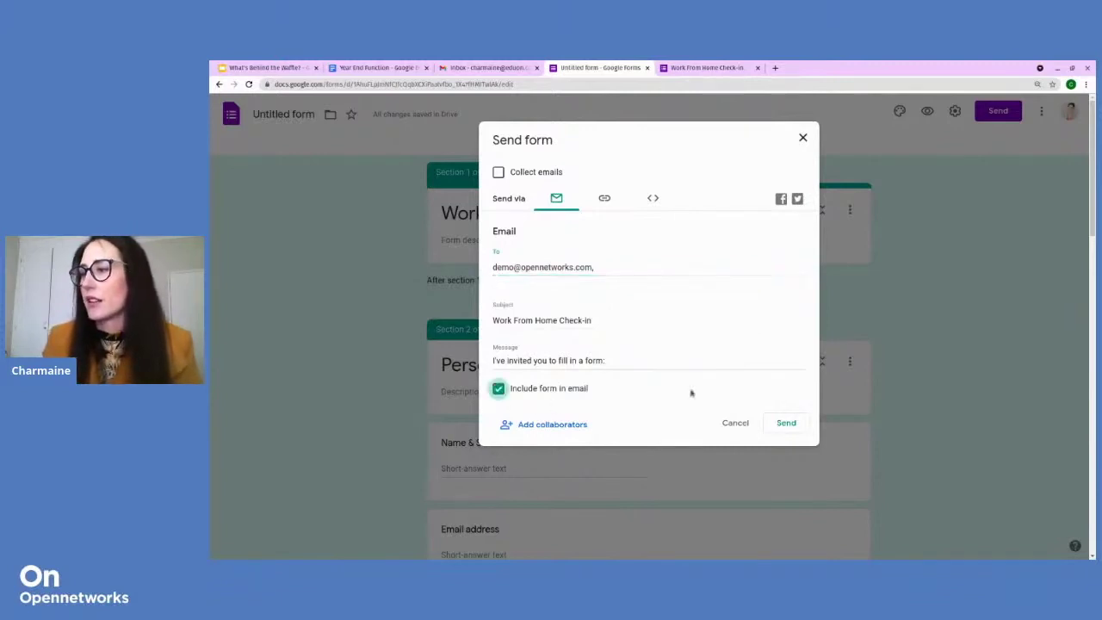
left_click(787, 424)
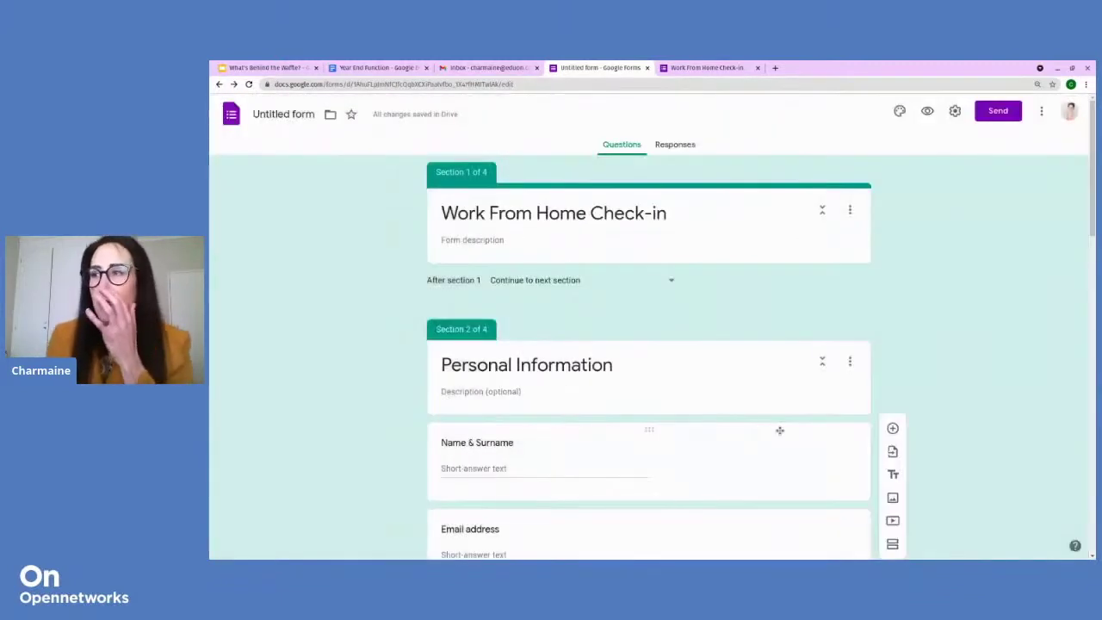
Generate a shortened link to the form, copy it and close the sending dialog
left_click(988, 119)
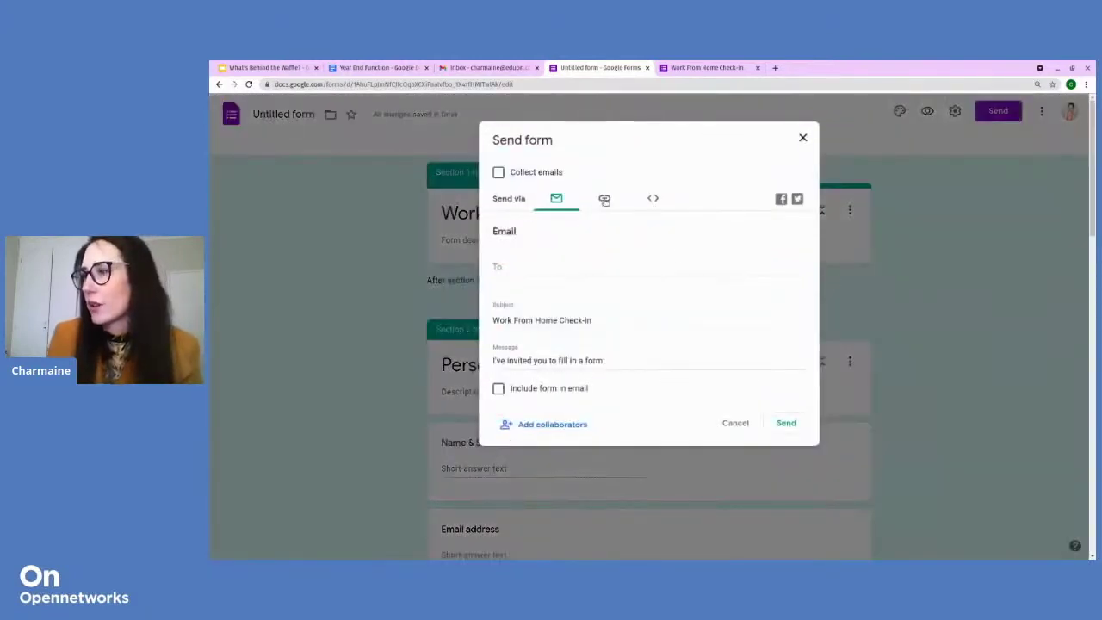
left_click(605, 198)
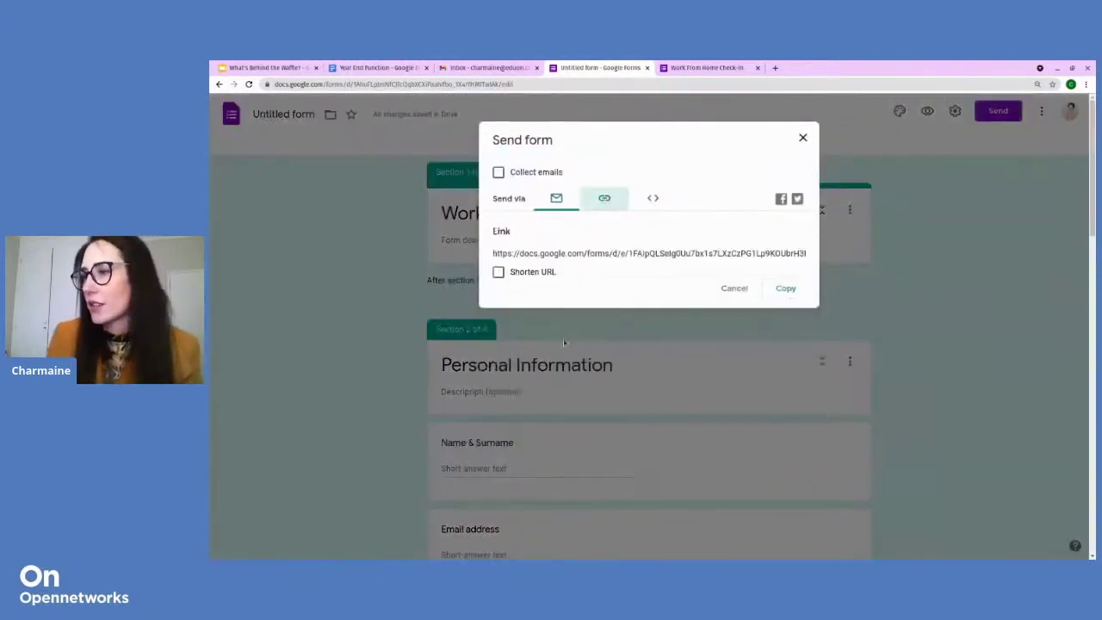
left_click(499, 272)
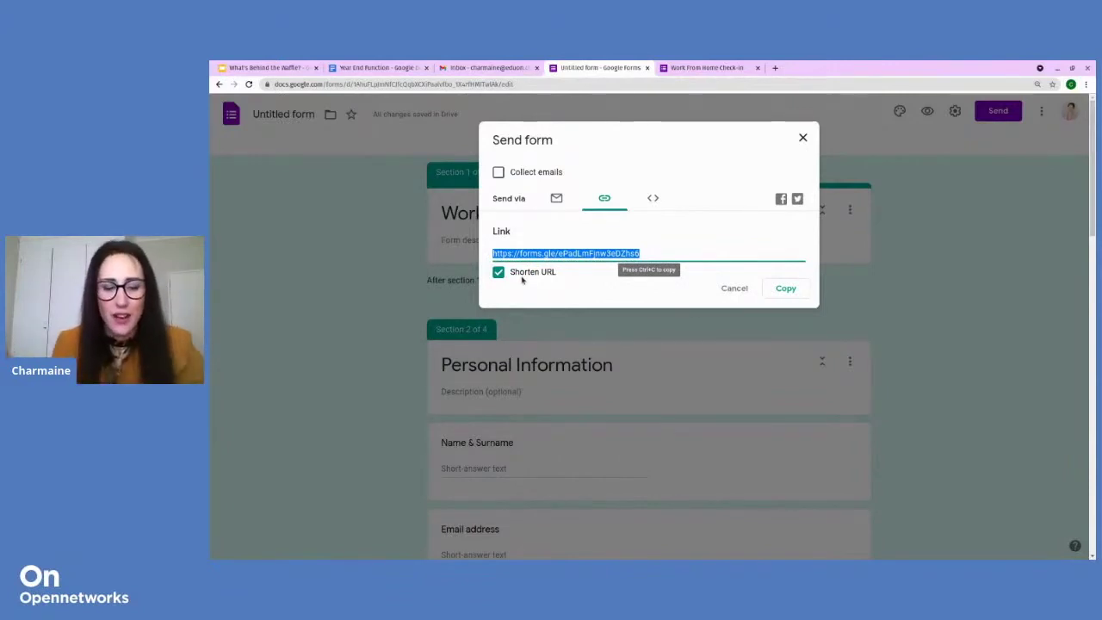
left_click(783, 288)
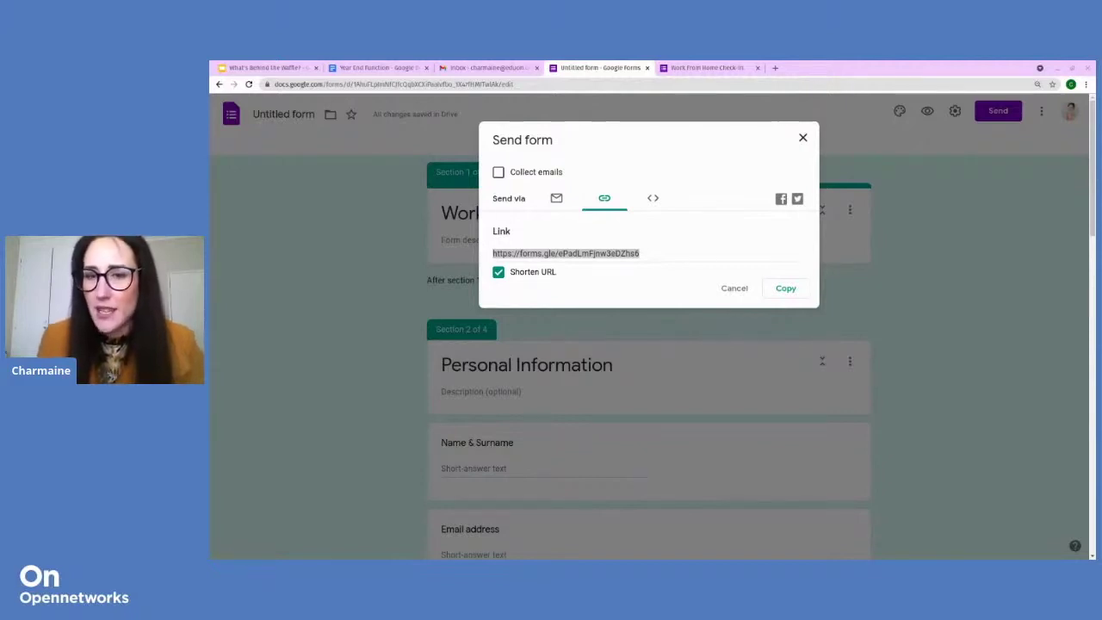
left_click(803, 138)
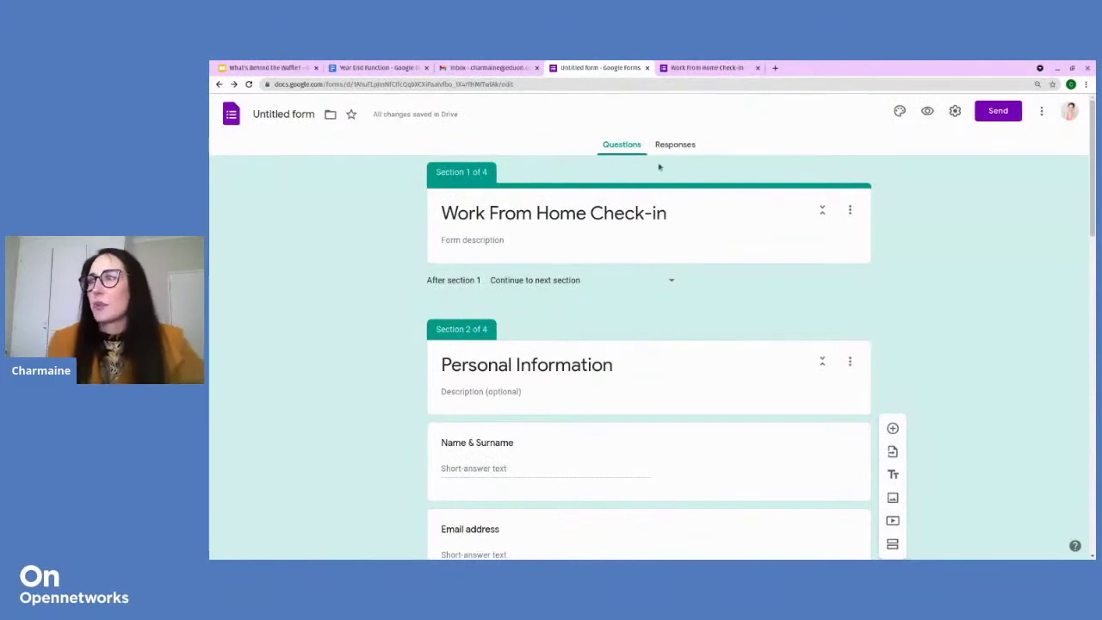
Insert the Work and School header image with the notepad, pencils and coffee cup, and close the theme options
scroll(647, 202, "down", 2)
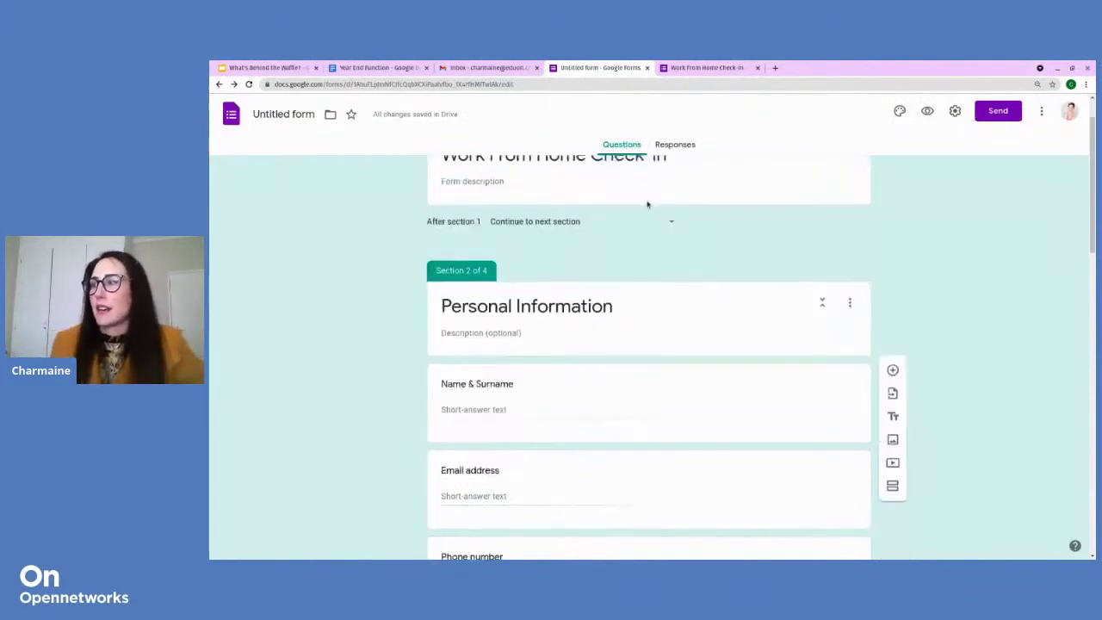
scroll(646, 202, "up", 2)
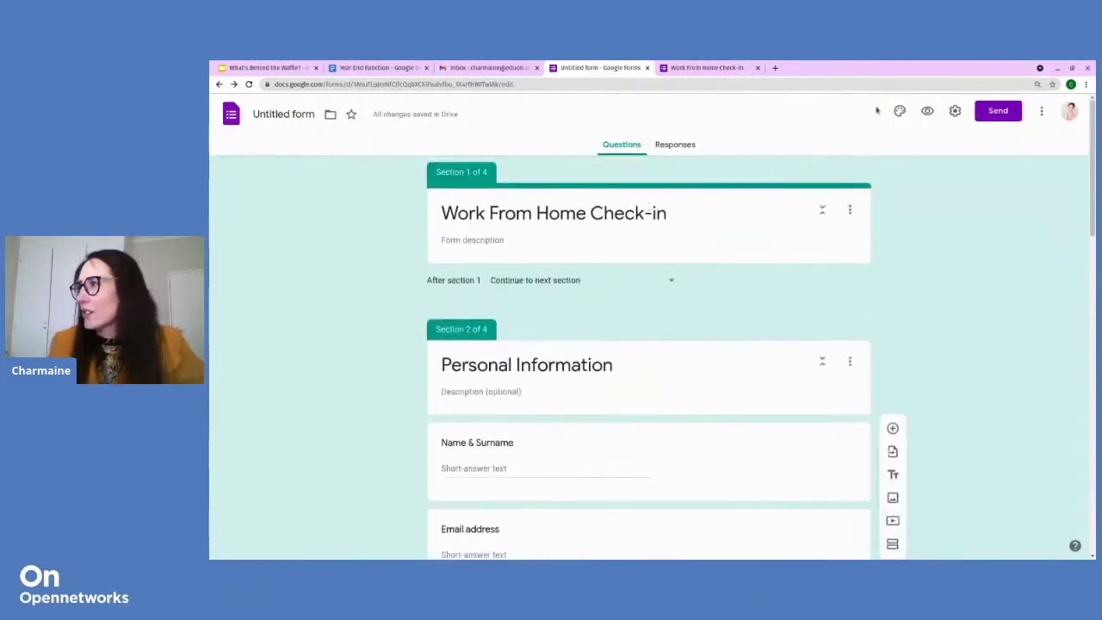
left_click(899, 111)
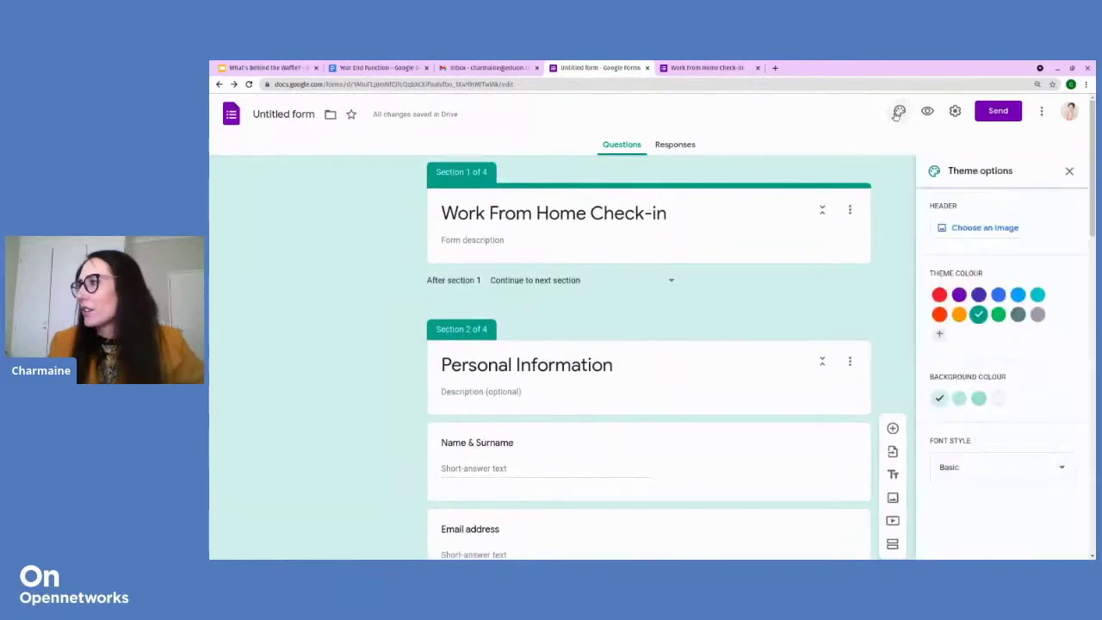
left_click(989, 232)
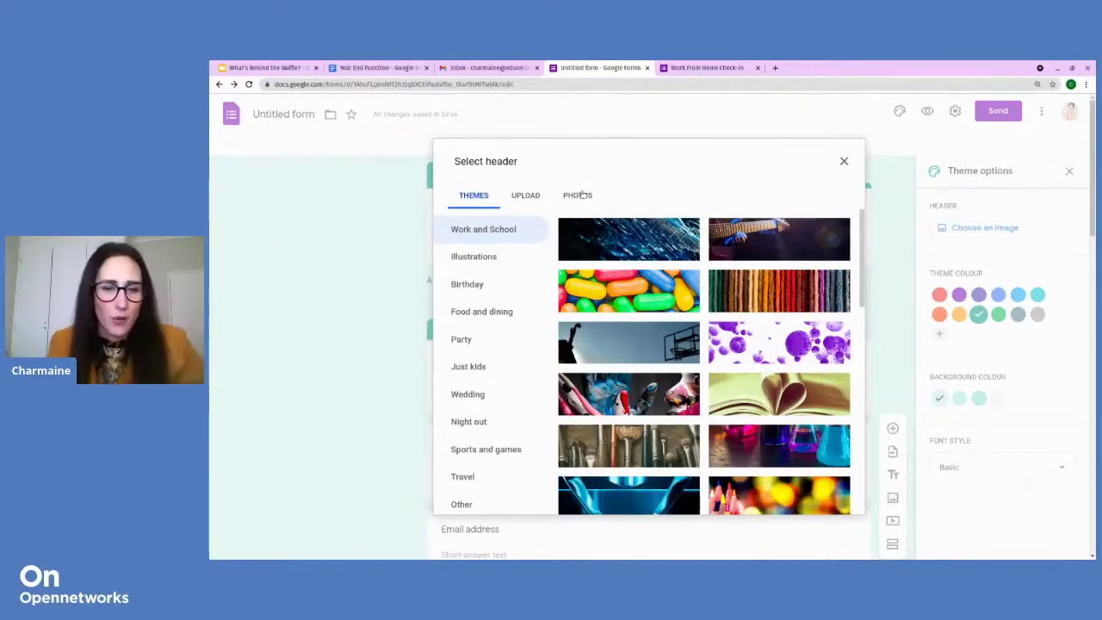
scroll(672, 369, "down", 1)
scroll(671, 370, "down", 10)
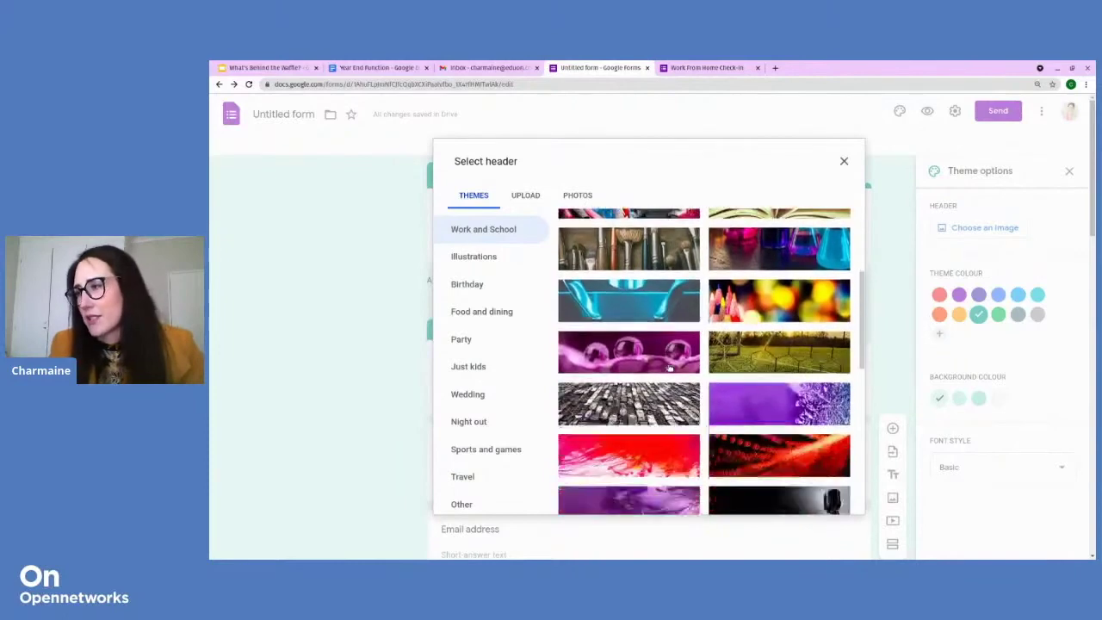
scroll(669, 368, "down", 5)
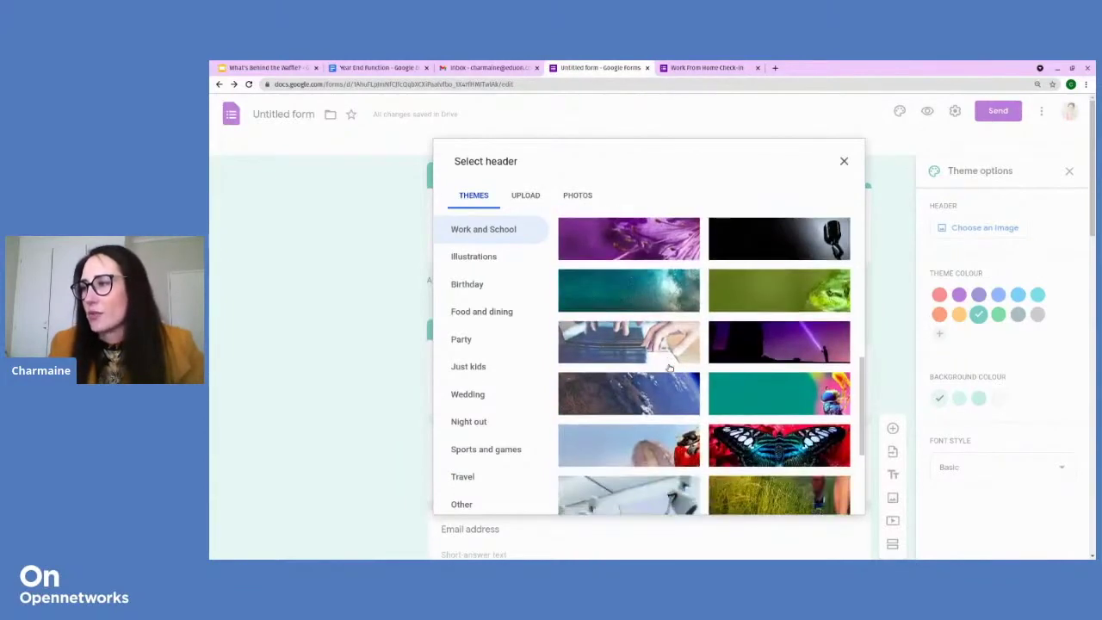
scroll(670, 369, "down", 1)
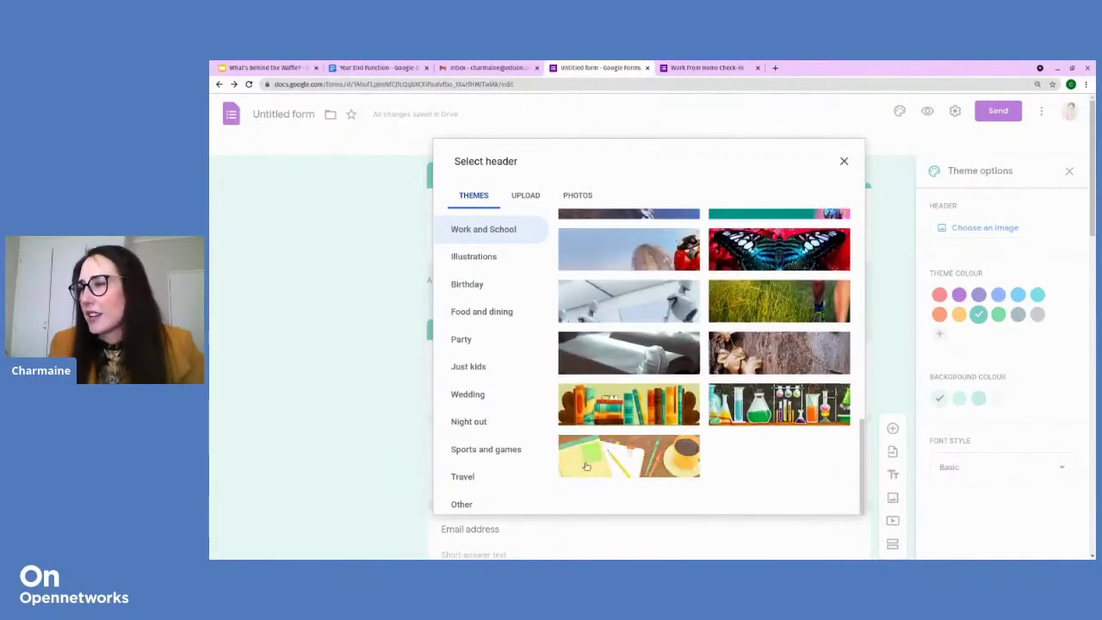
scroll(682, 432, "down", 2)
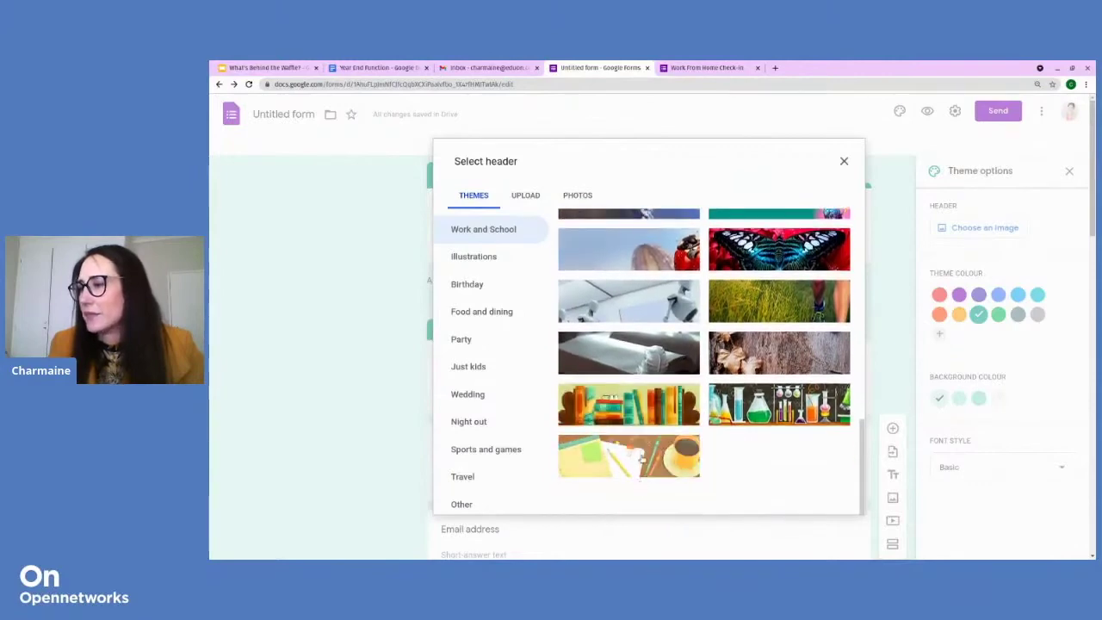
left_click(642, 461)
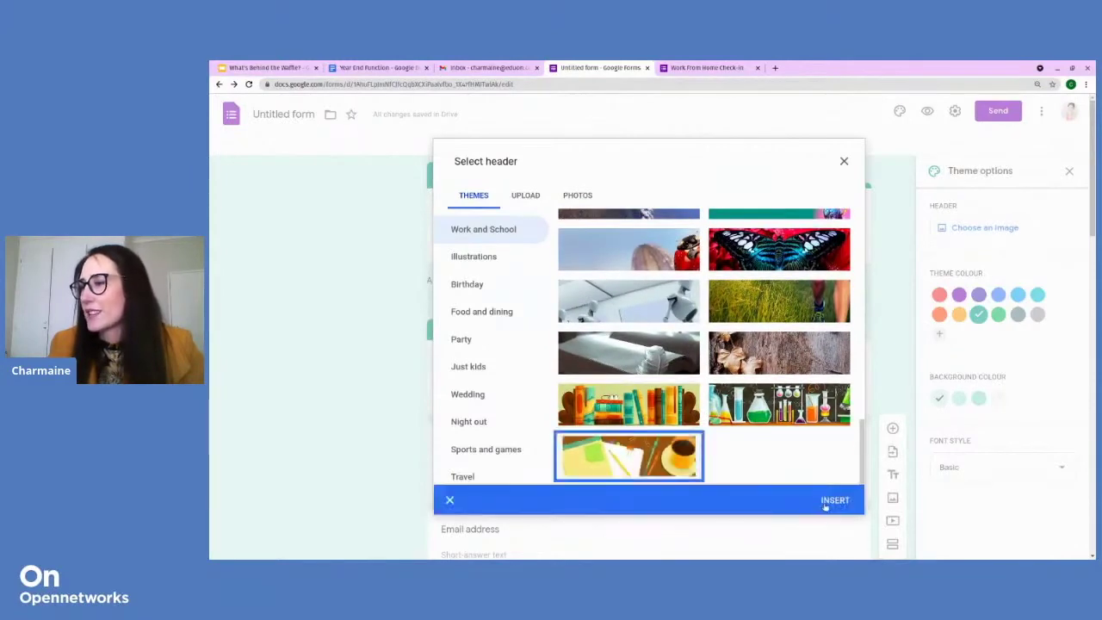
left_click(829, 505)
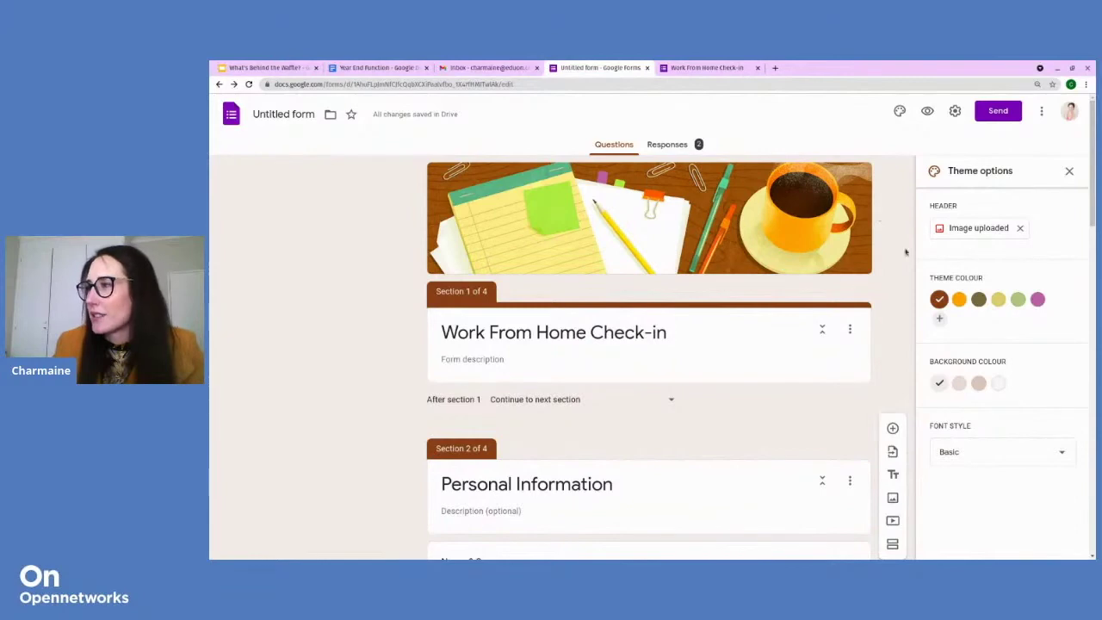
scroll(894, 330, "down", 2)
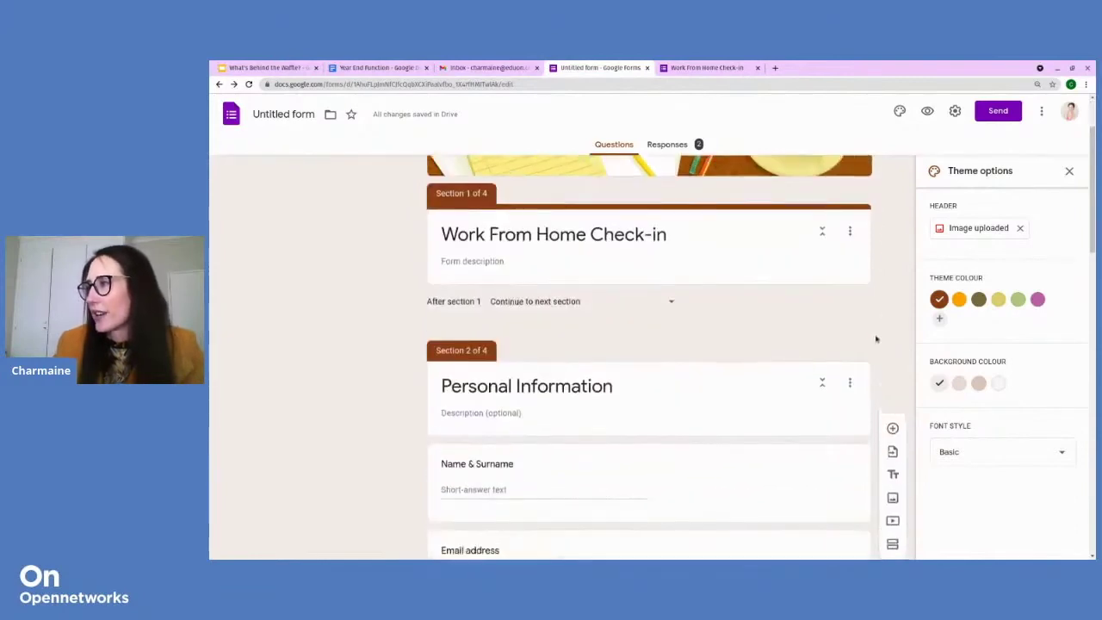
scroll(885, 330, "up", 2)
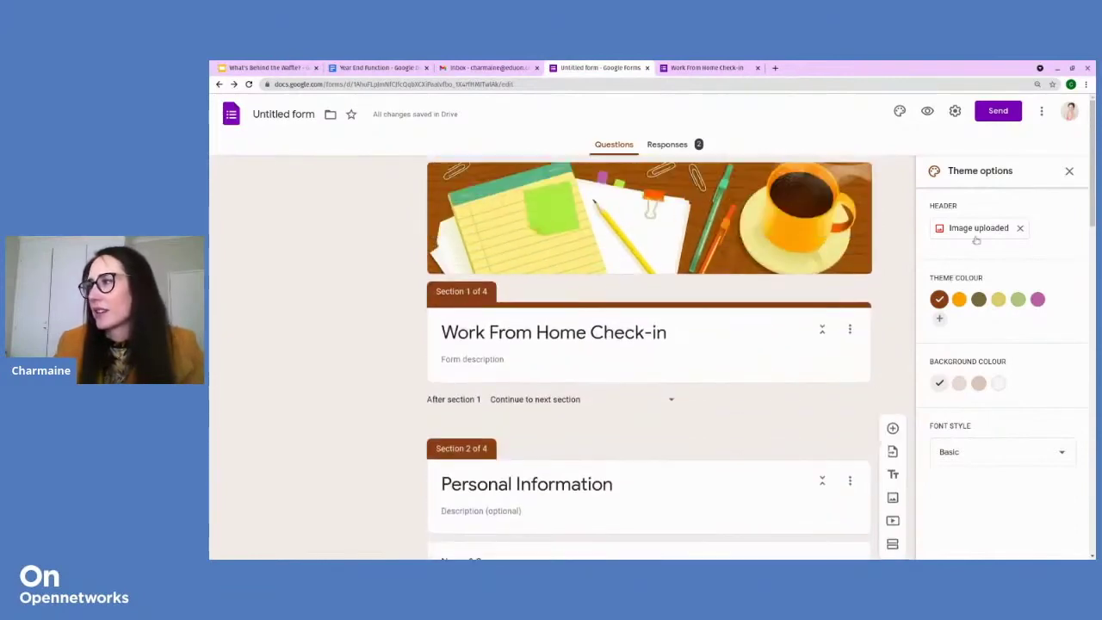
left_click(1069, 170)
Review the form's presentation settings and close the settings without changing them
left_click(955, 111)
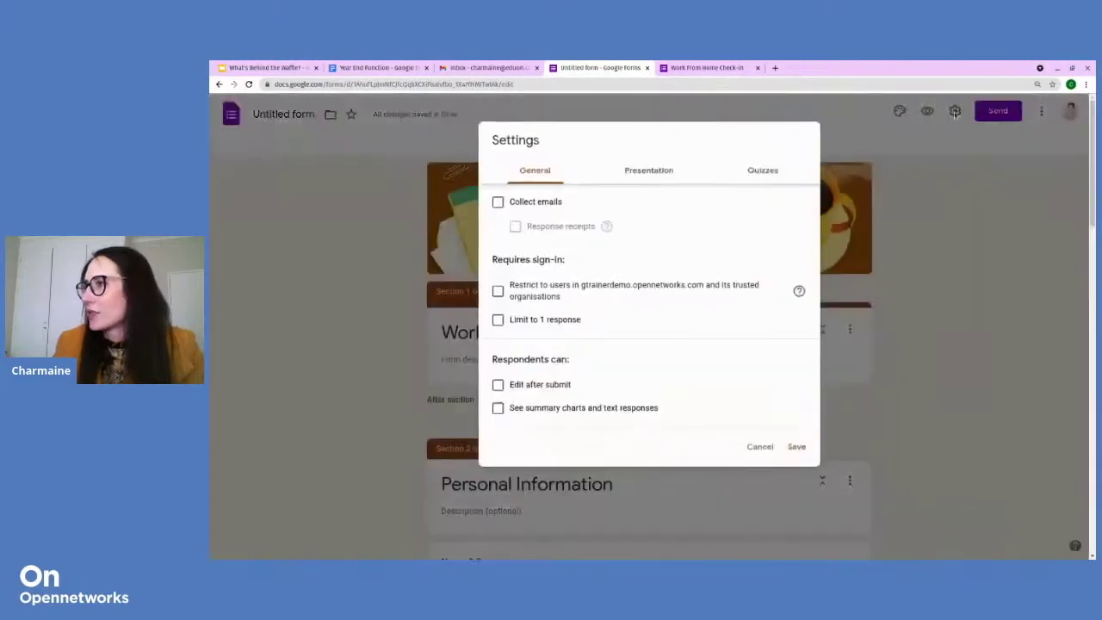
left_click(655, 173)
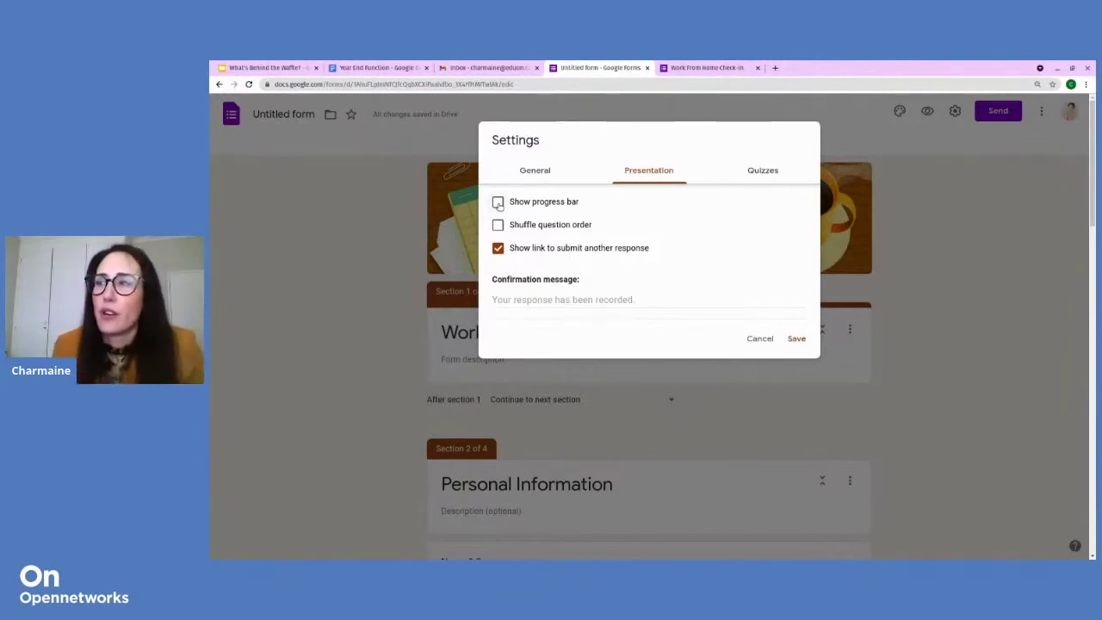
left_click(772, 341)
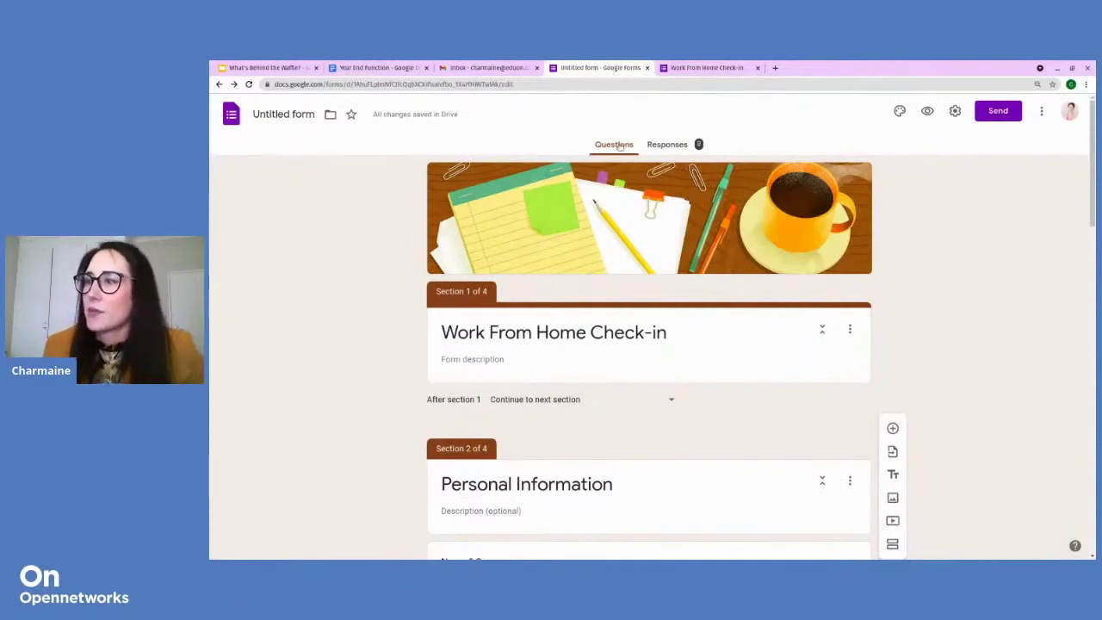
scroll(625, 215, "down", 4)
scroll(627, 222, "down", 4)
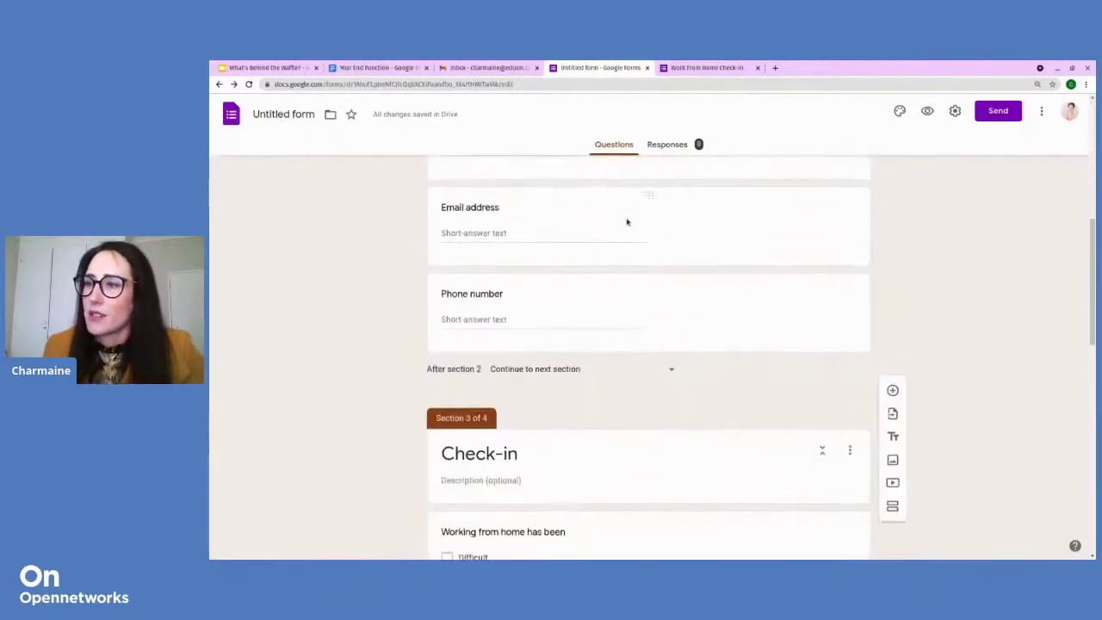
scroll(627, 222, "up", 2)
scroll(627, 222, "up", 6)
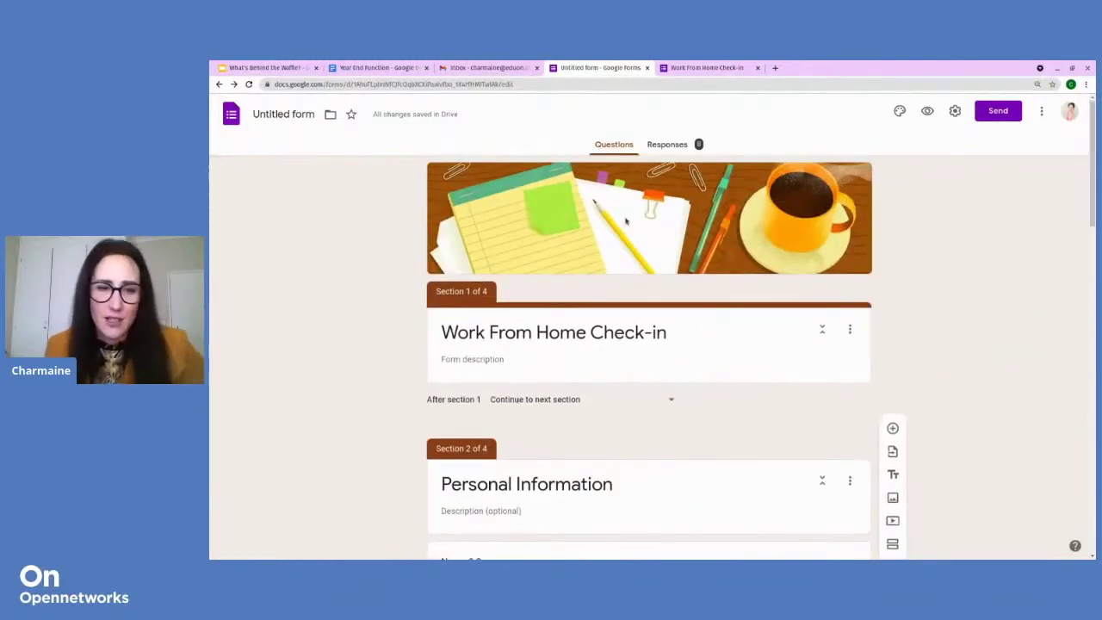
Open the form's response summary and examine the personal information answers and the working-from-home and emotional support charts
left_click(678, 148)
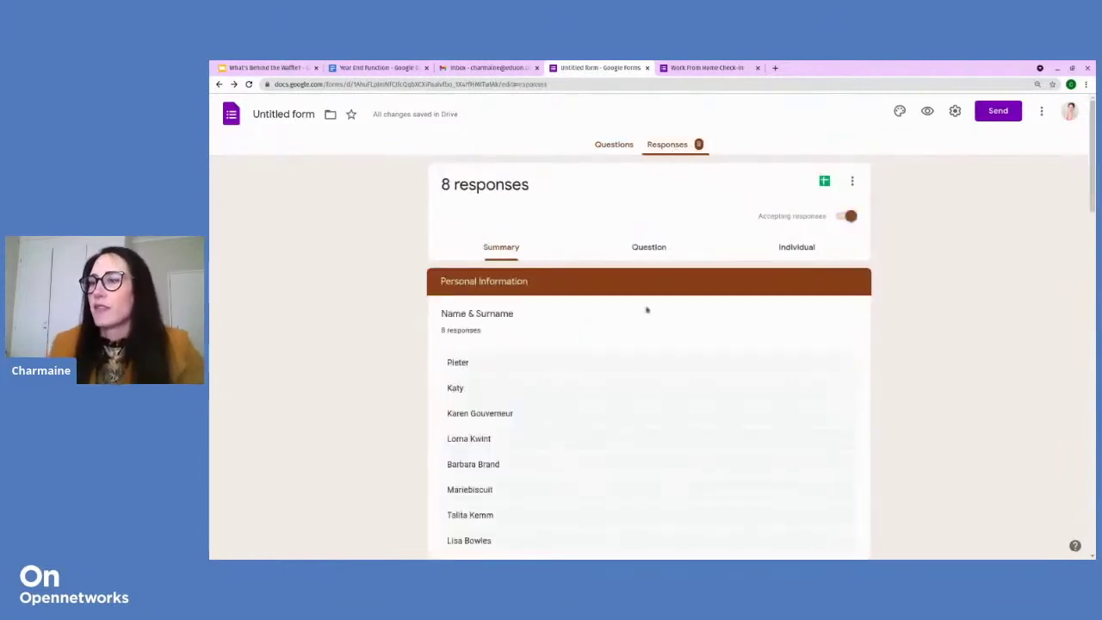
scroll(635, 366, "down", 2)
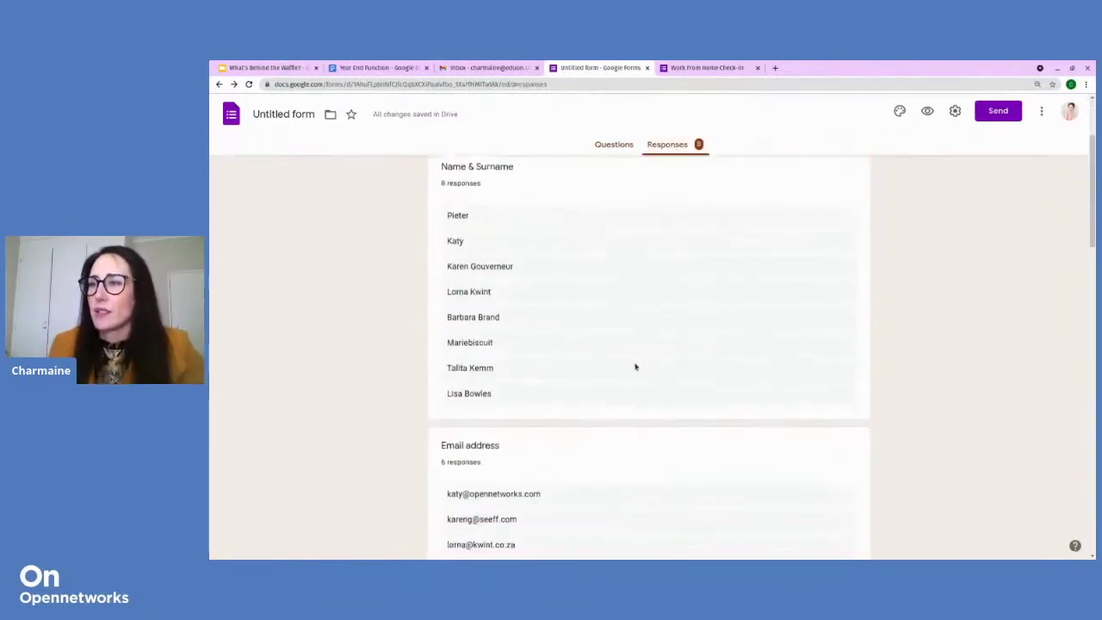
scroll(635, 366, "down", 3)
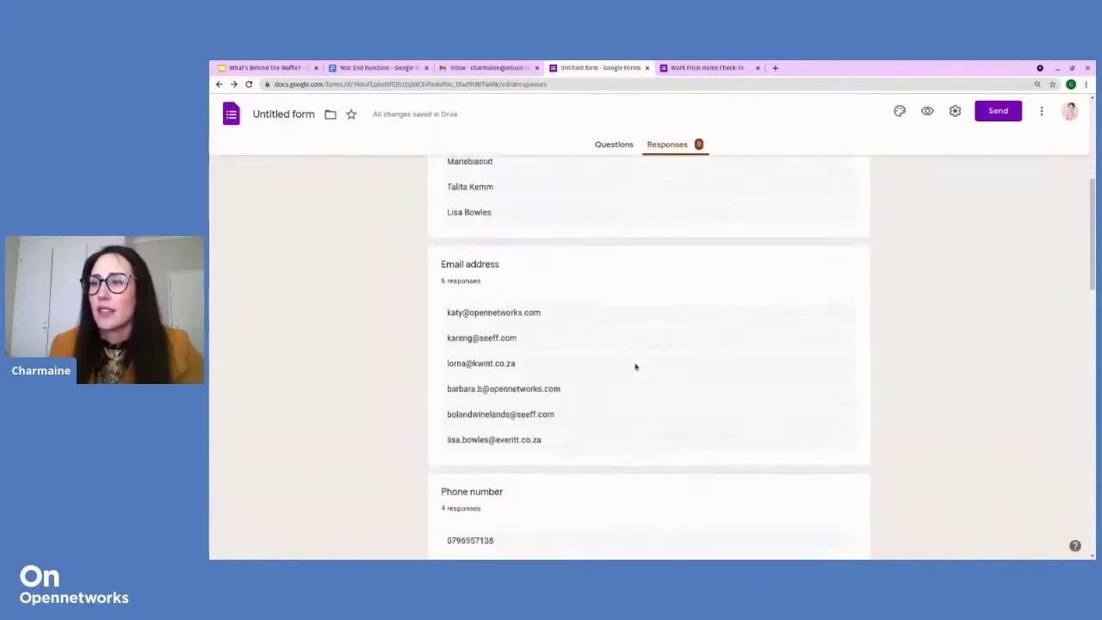
scroll(636, 366, "down", 4)
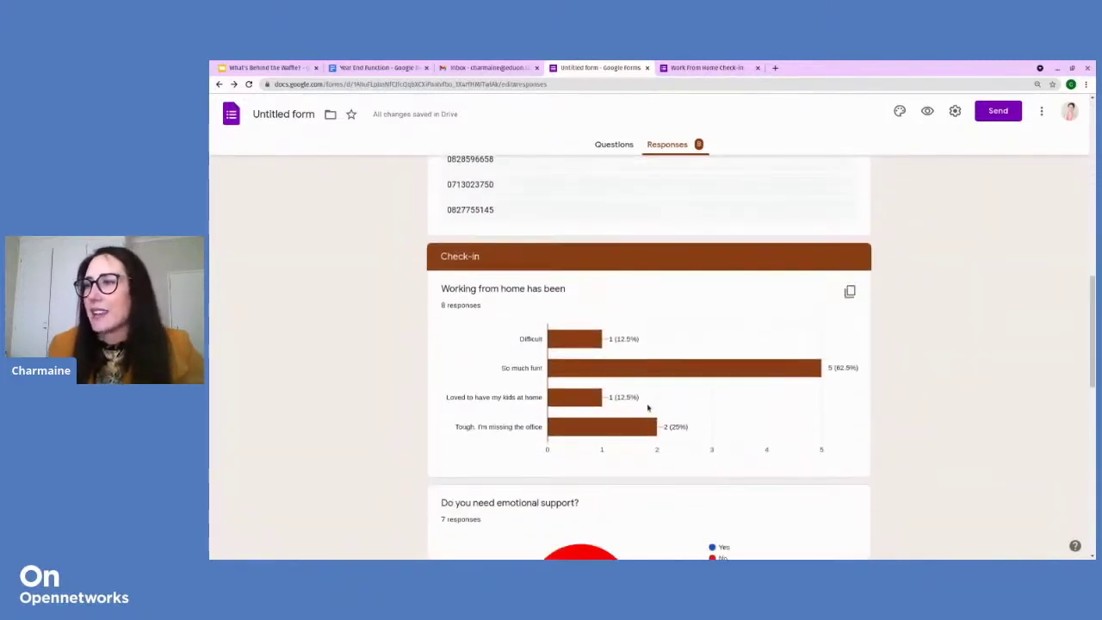
scroll(647, 407, "down", 1)
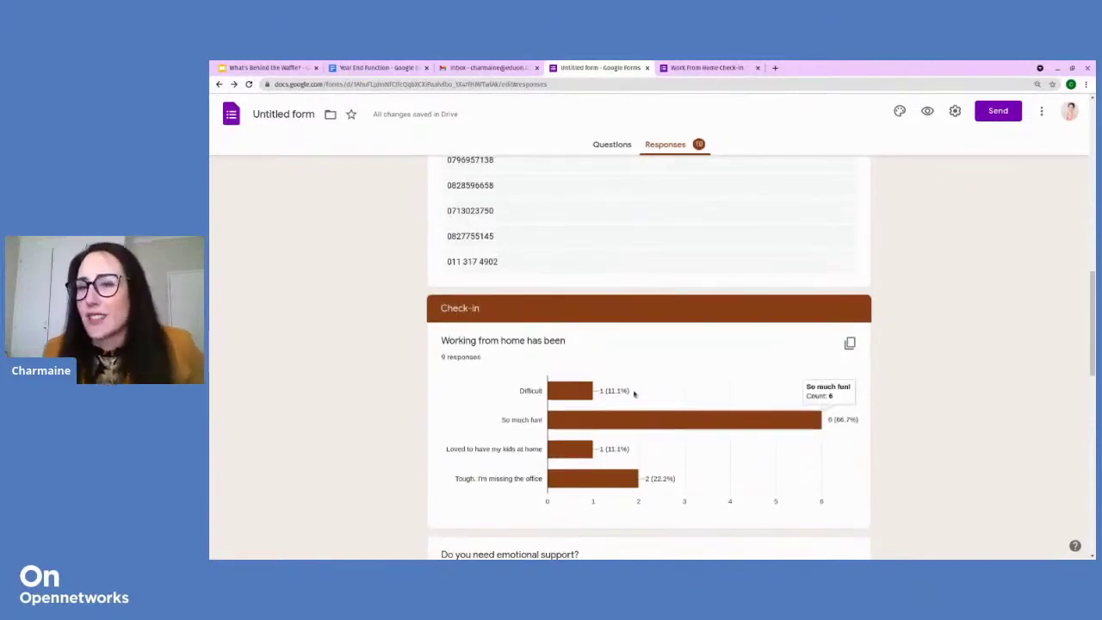
scroll(626, 372, "down", 3)
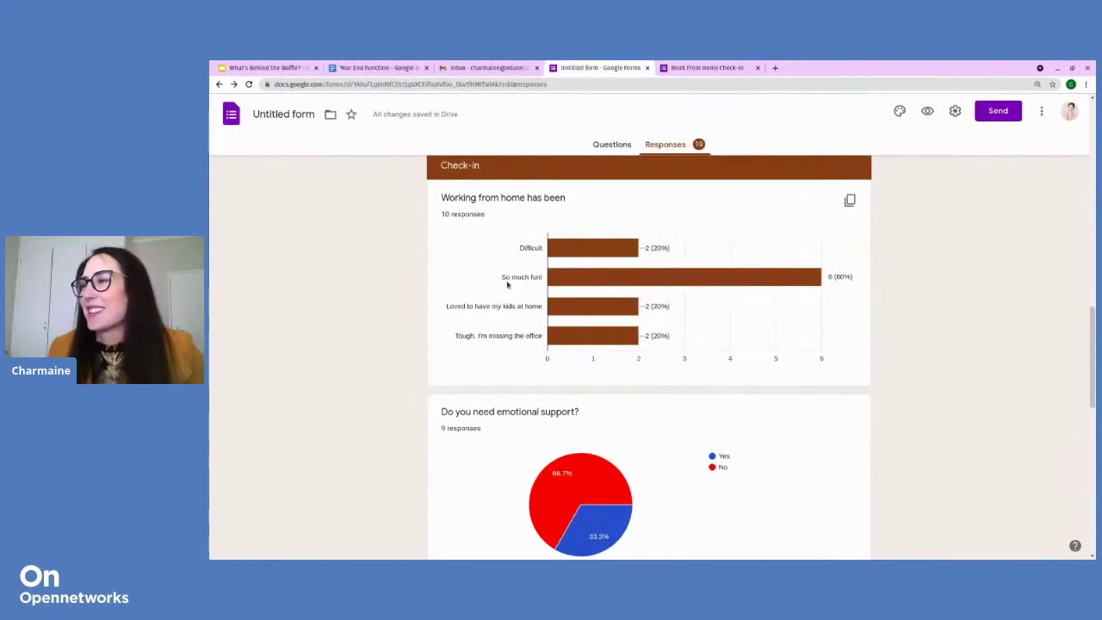
scroll(508, 288, "down", 3)
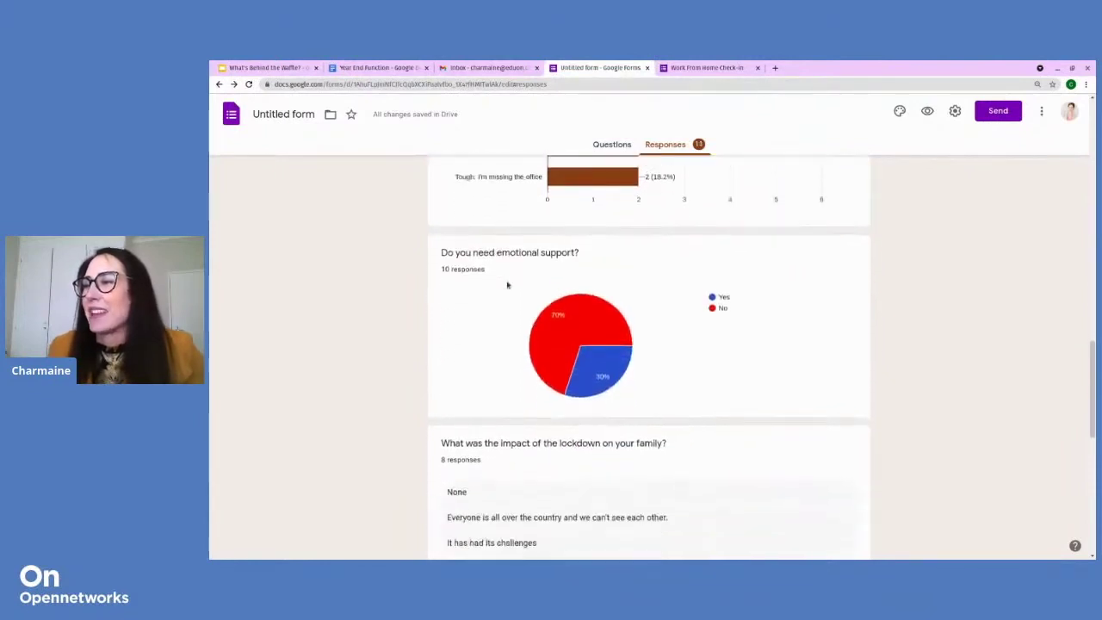
mouse_move(559, 281)
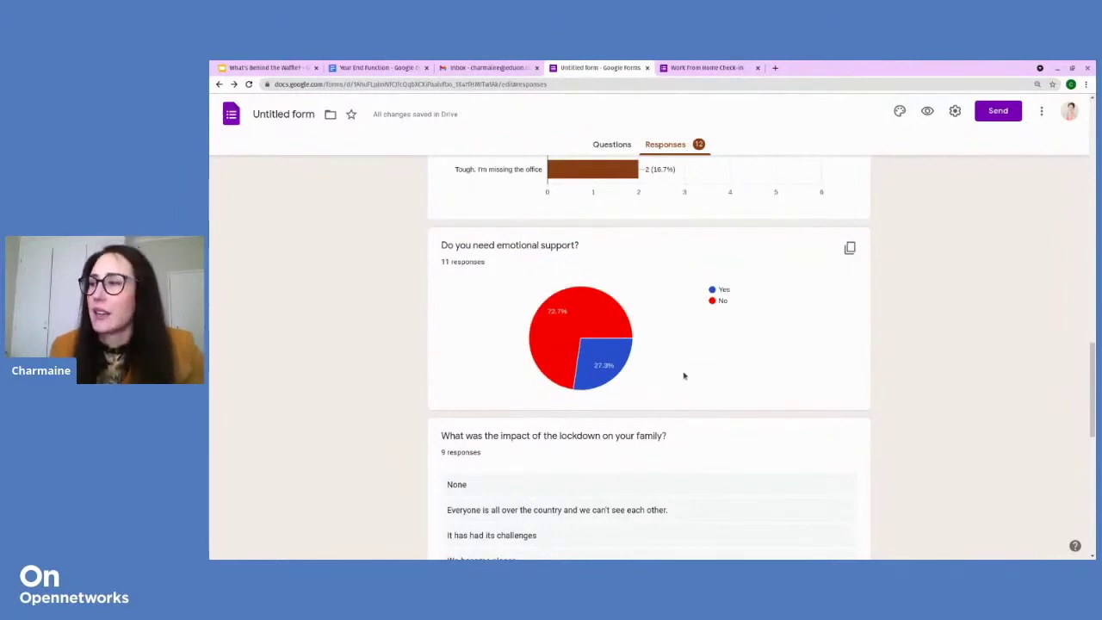
Examine the summarised answers on the lockdown's family impact, the work location preference and the office return date
scroll(680, 341, "down", 2)
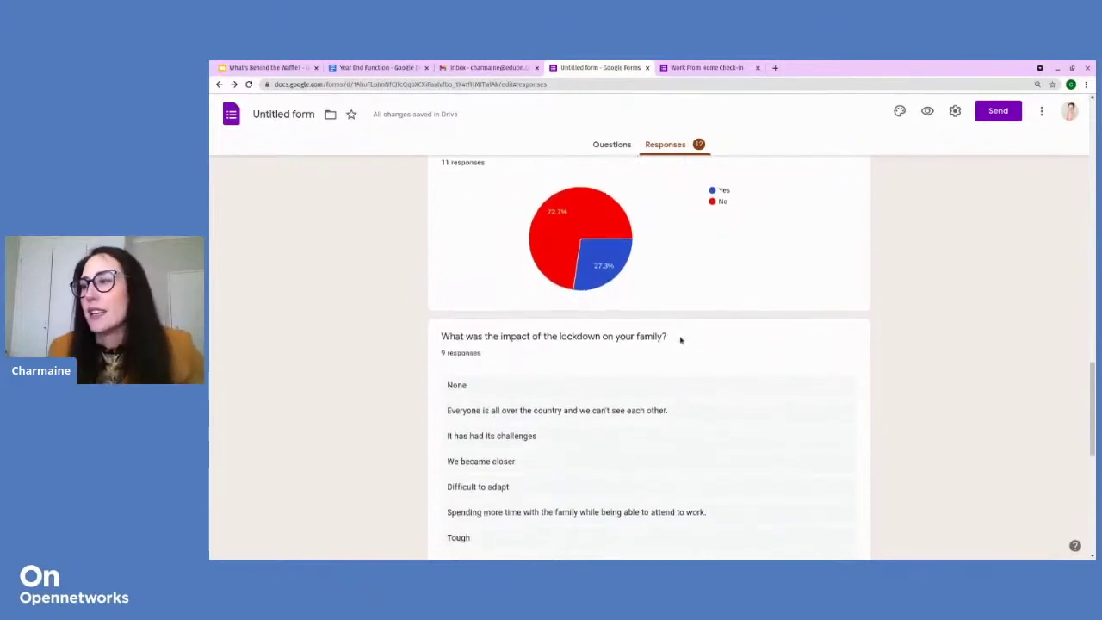
scroll(680, 339, "down", 1)
scroll(517, 315, "down", 2)
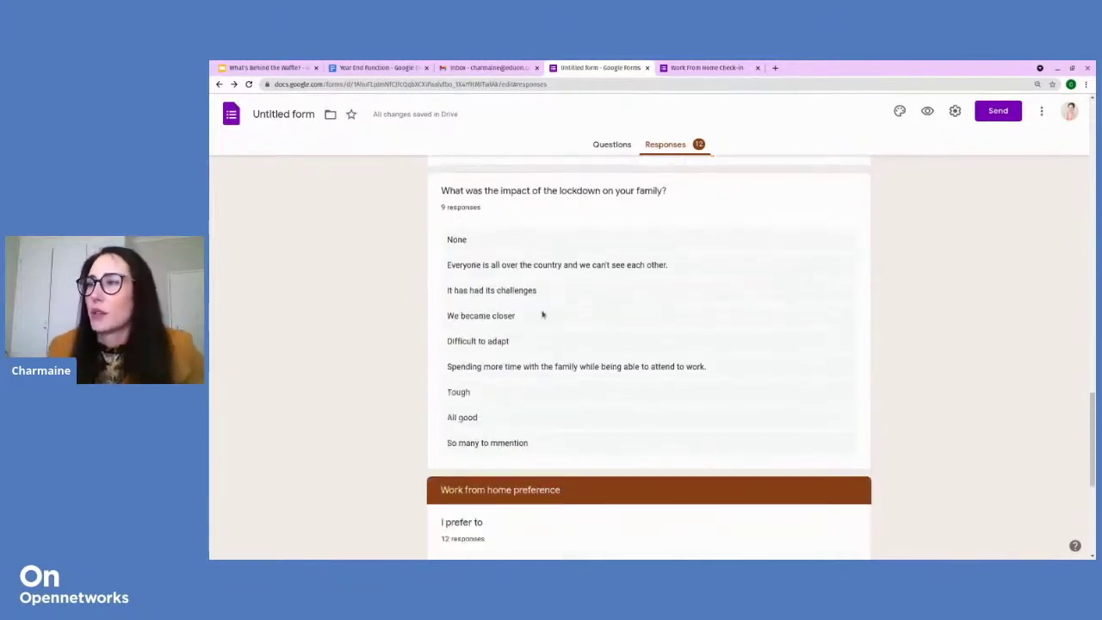
scroll(454, 422, "down", 3)
scroll(457, 376, "down", 4)
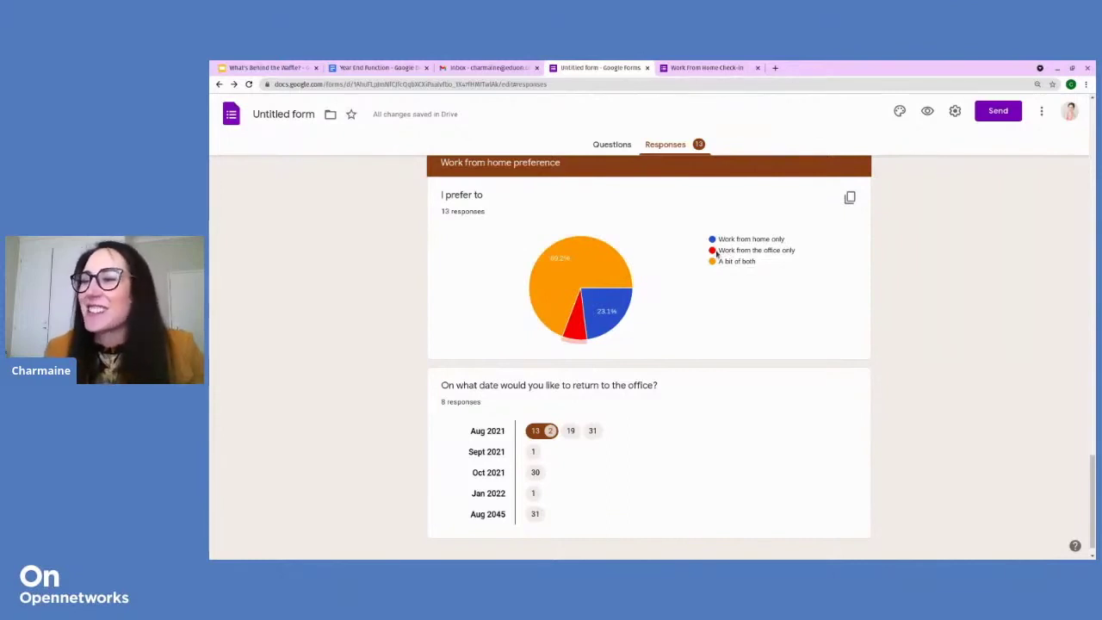
scroll(695, 294, "down", 1)
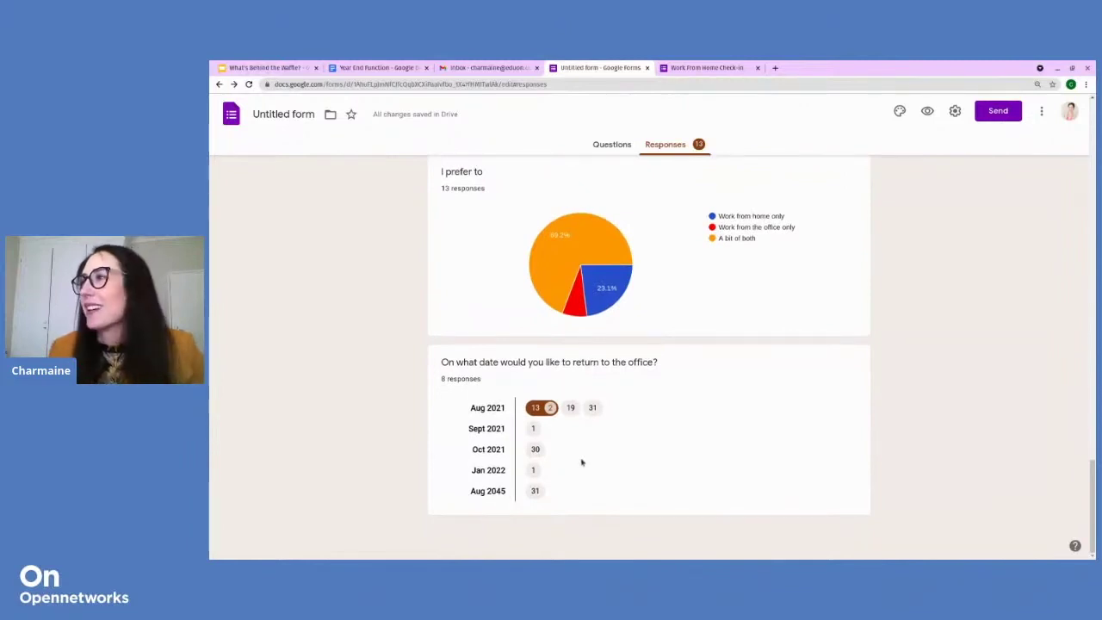
Create a new spreadsheet, Untitled form (Responses), as the response destination and dismiss the tab grouping tip
scroll(584, 457, "up", 2)
scroll(588, 433, "up", 8)
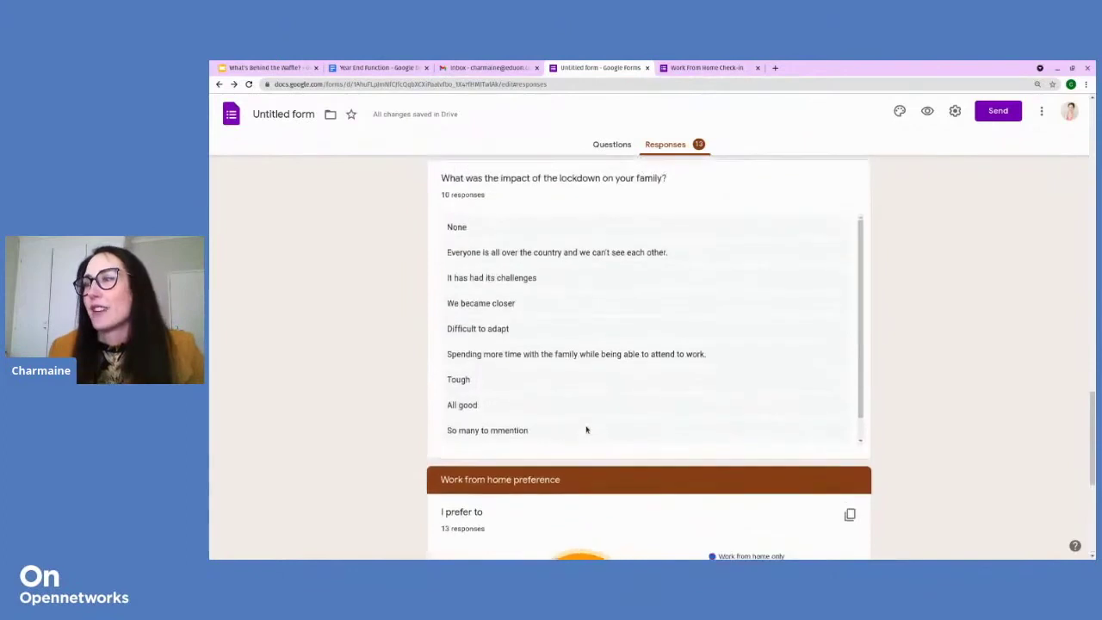
scroll(585, 422, "up", 10)
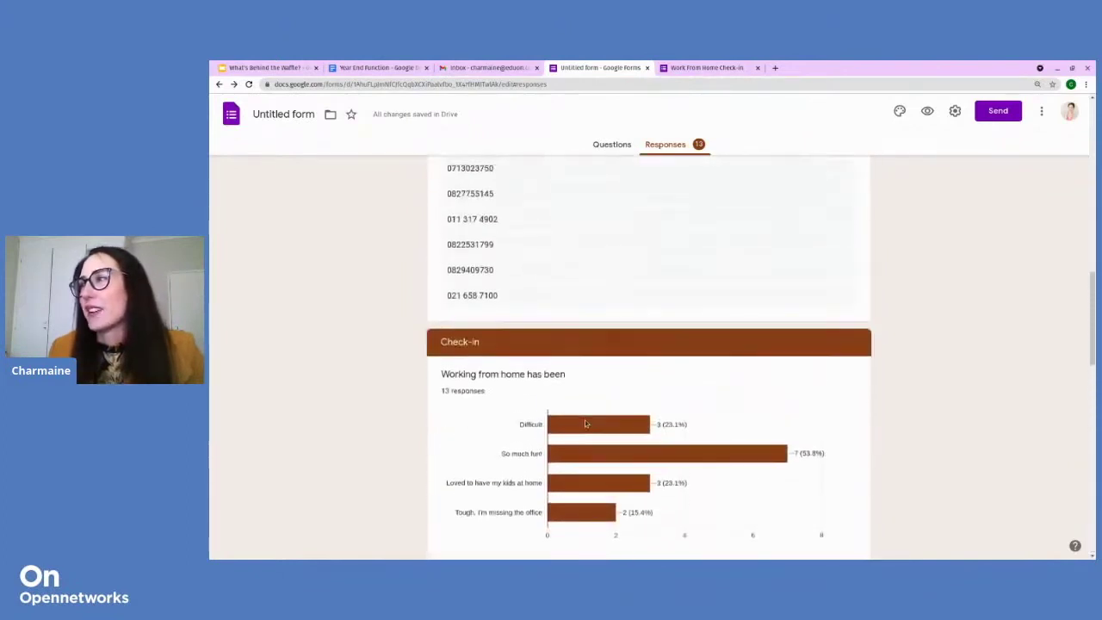
scroll(586, 423, "up", 8)
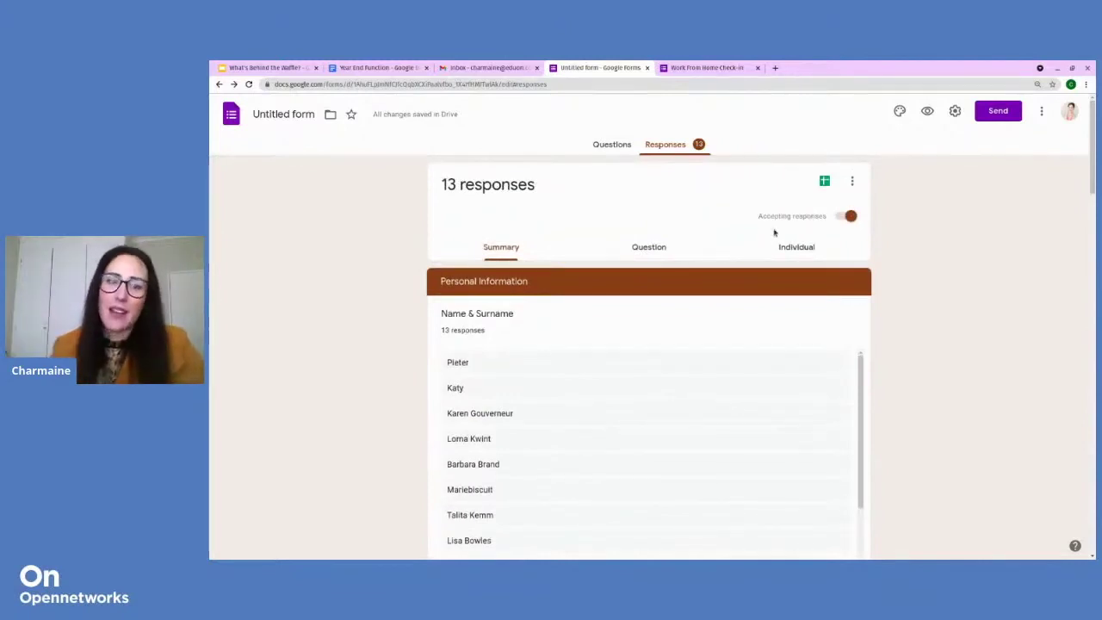
left_click(826, 182)
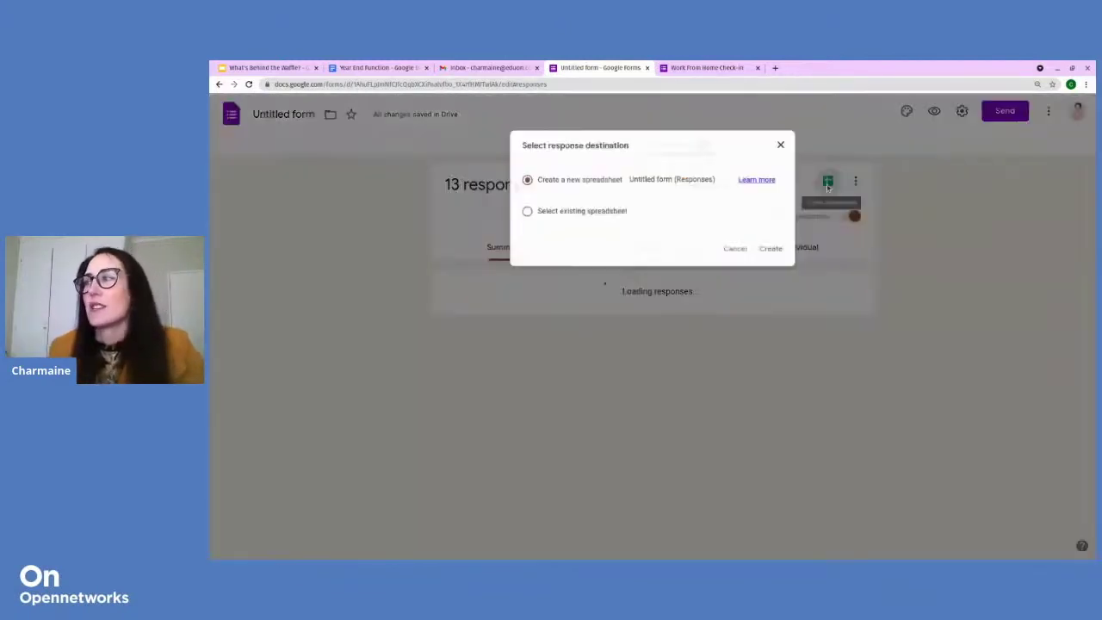
left_click(789, 255)
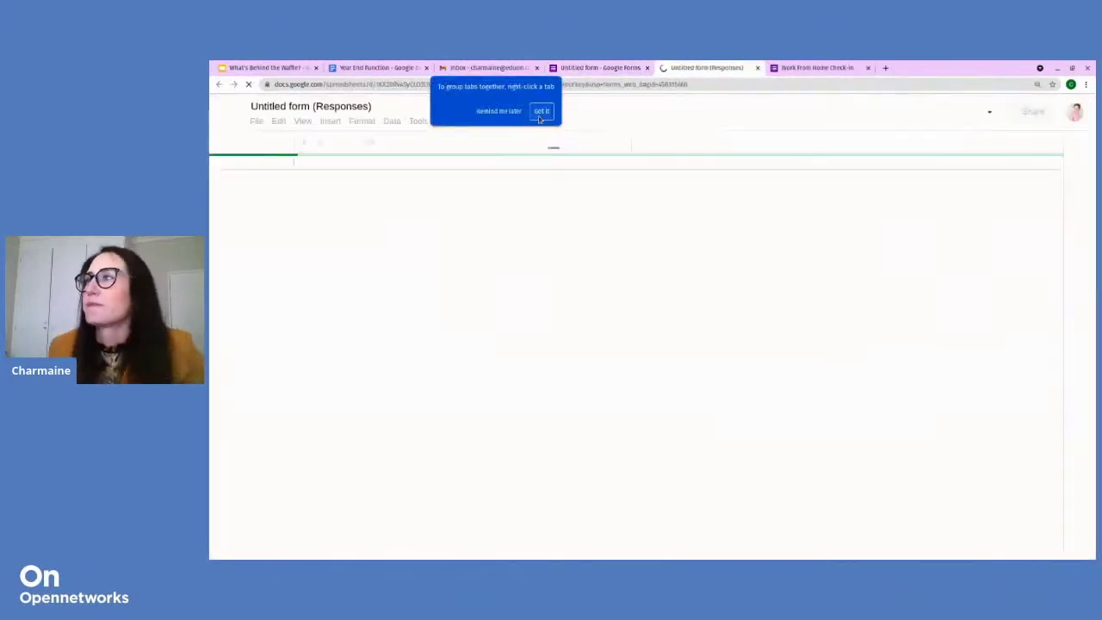
left_click(540, 117)
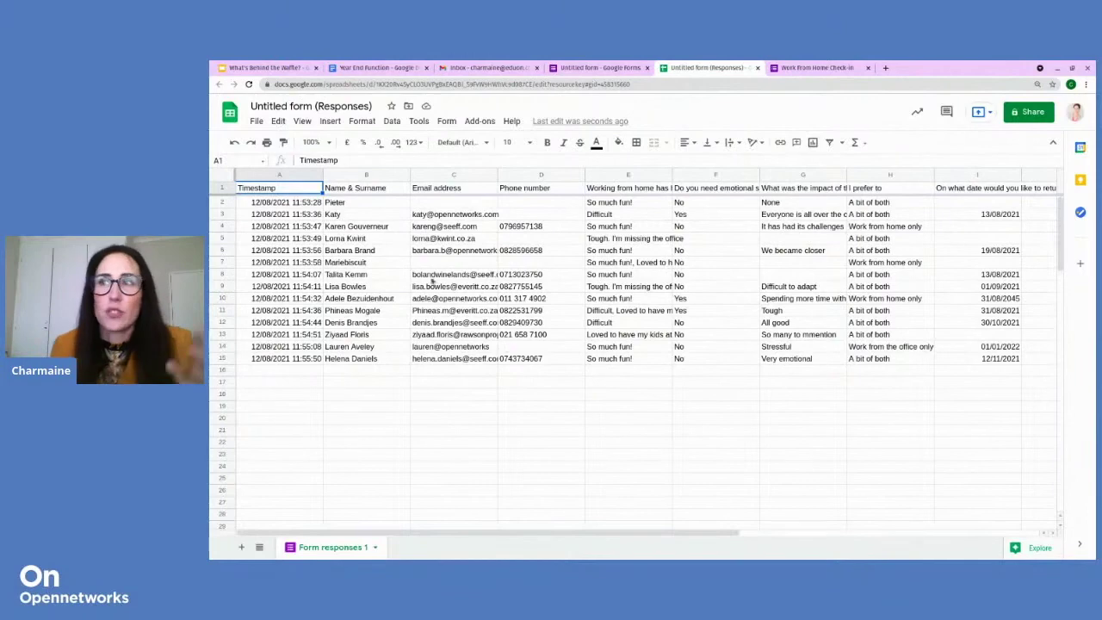
Insert one empty column to the left of the Name & Surname column in the responses sheet
left_click(358, 175)
right_click(358, 175)
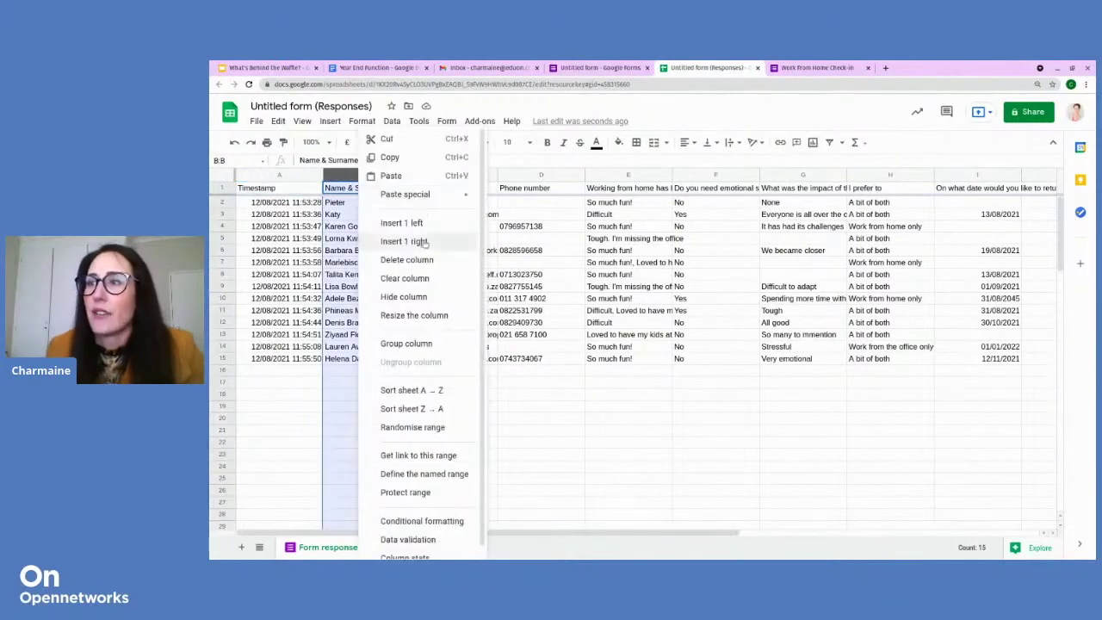
left_click(420, 225)
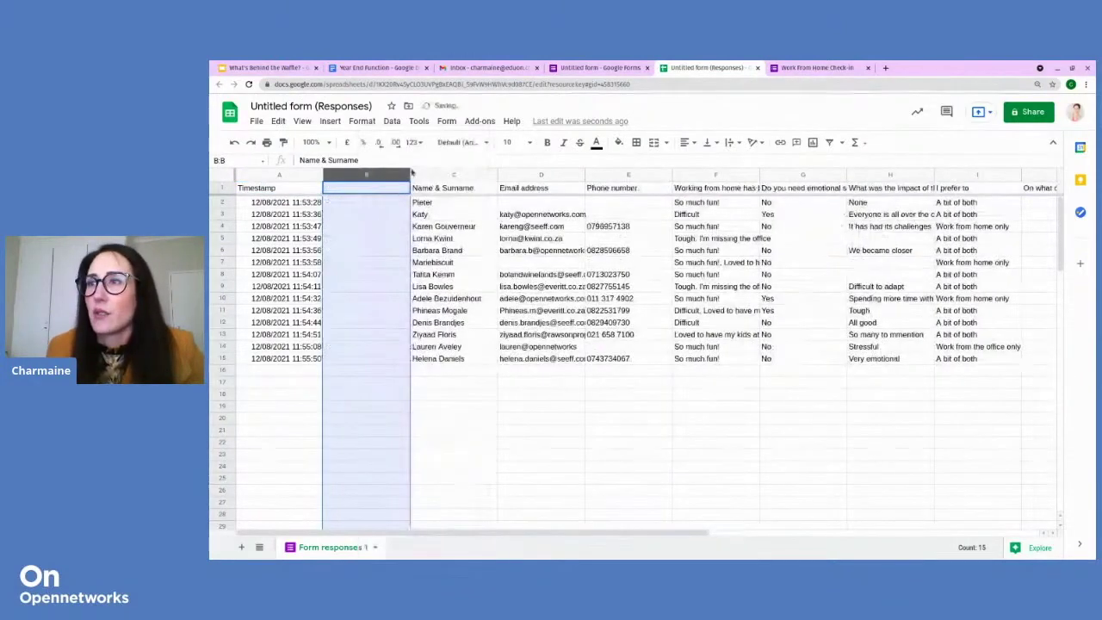
Narrow the new column B and apply tick box data validation to cells B2:B16
left_click_drag(383, 175, 345, 370)
left_click(391, 121)
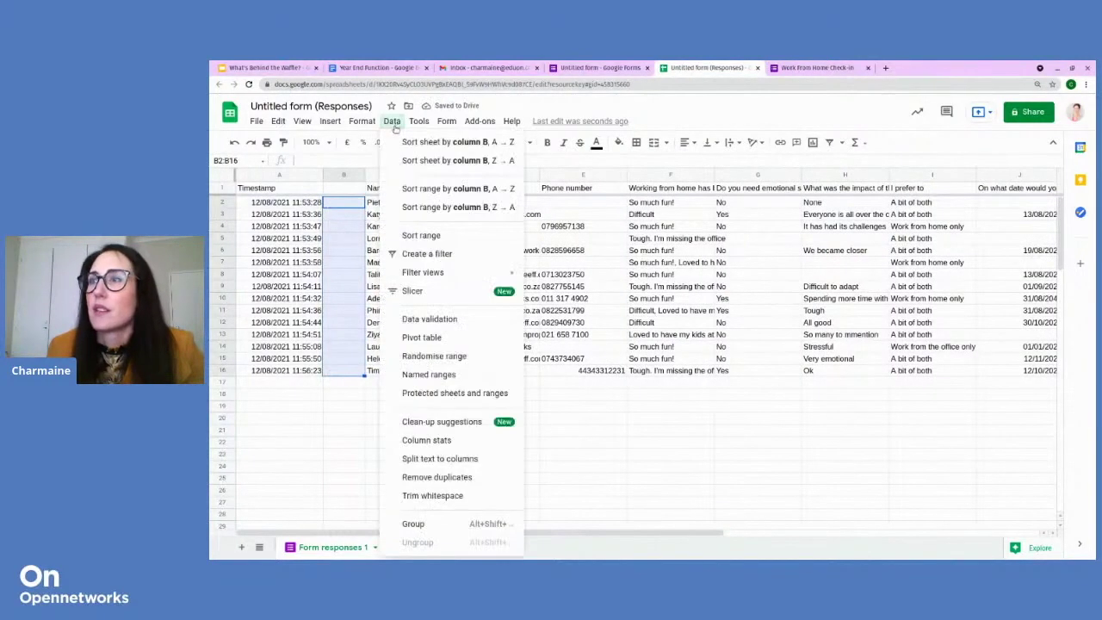
left_click(428, 319)
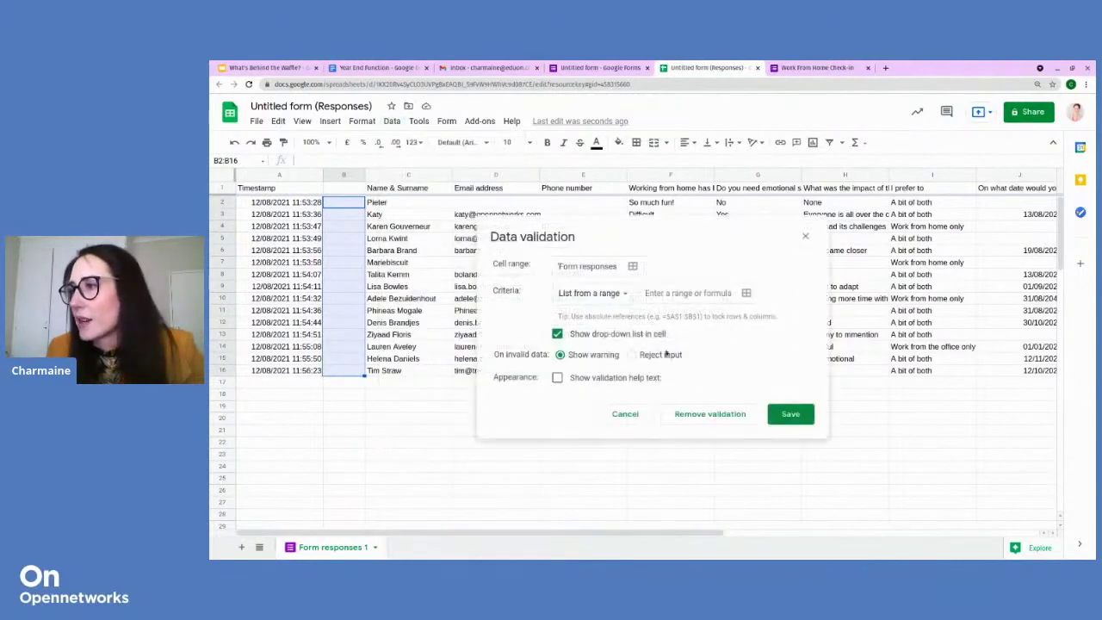
left_click(610, 296)
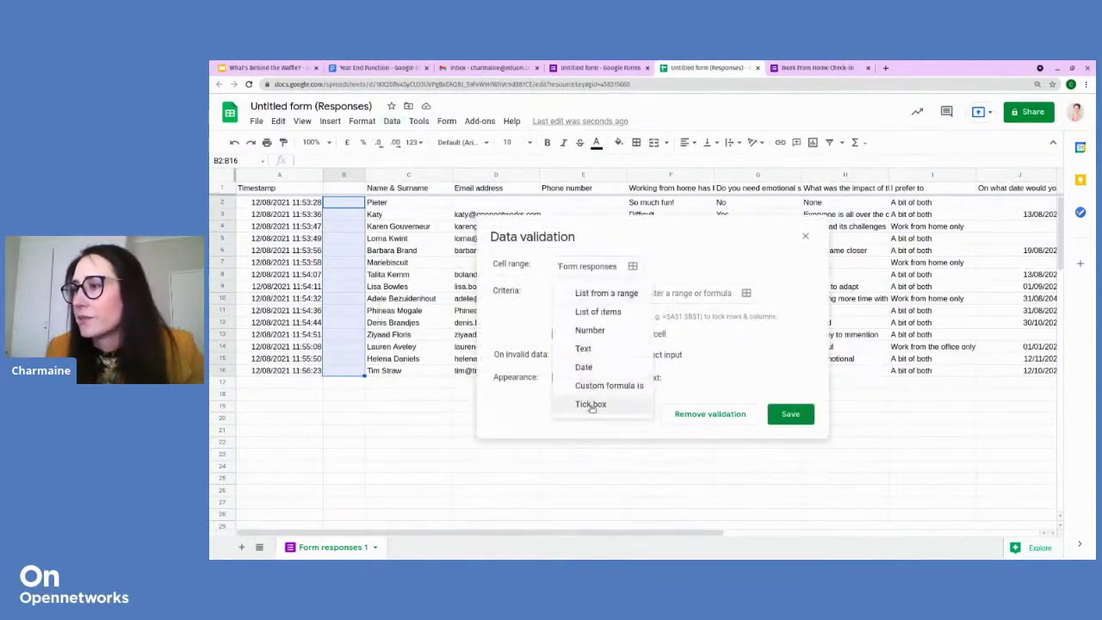
left_click(593, 407)
left_click(801, 401)
left_click(398, 262)
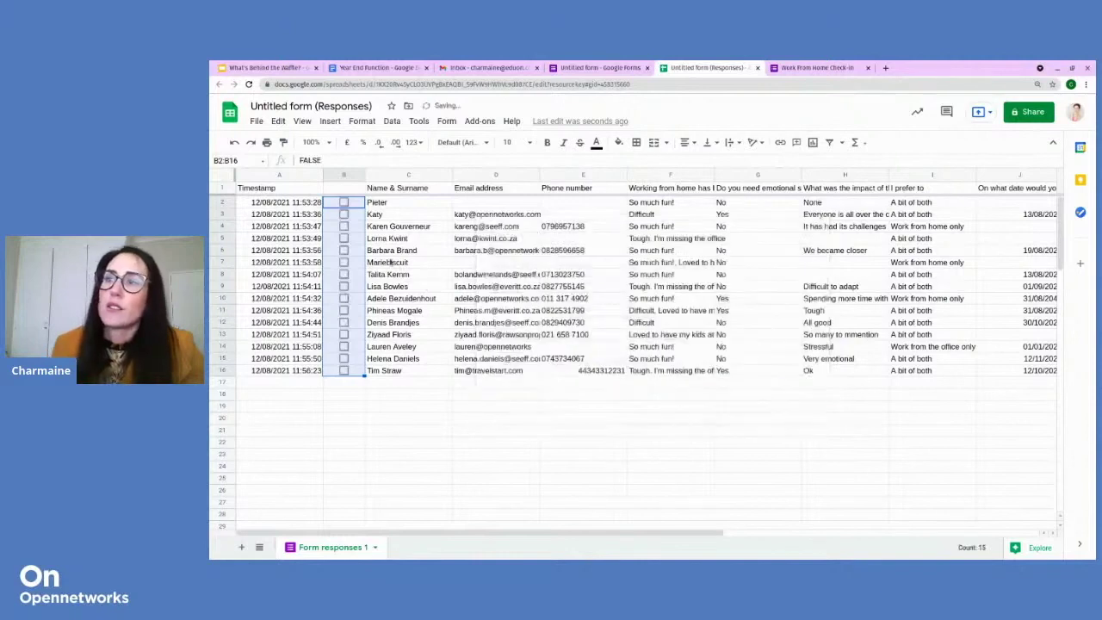
Tick the boxes in rows 2 to 4 of column B and switch back to the form's responses
left_click(346, 203)
left_click(347, 214)
left_click(346, 226)
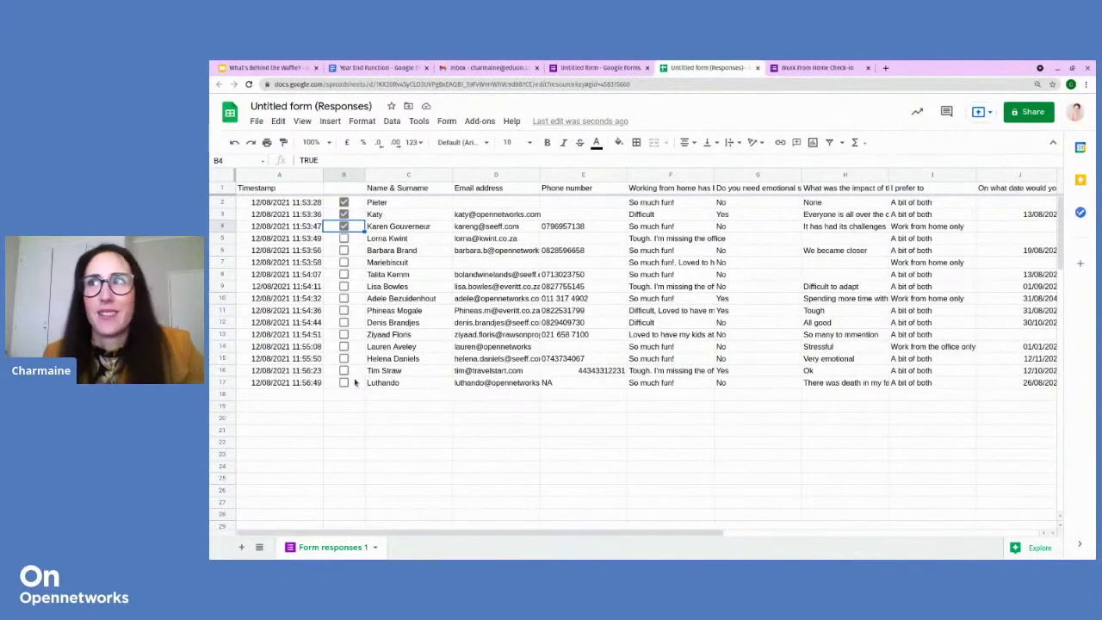
left_click(608, 69)
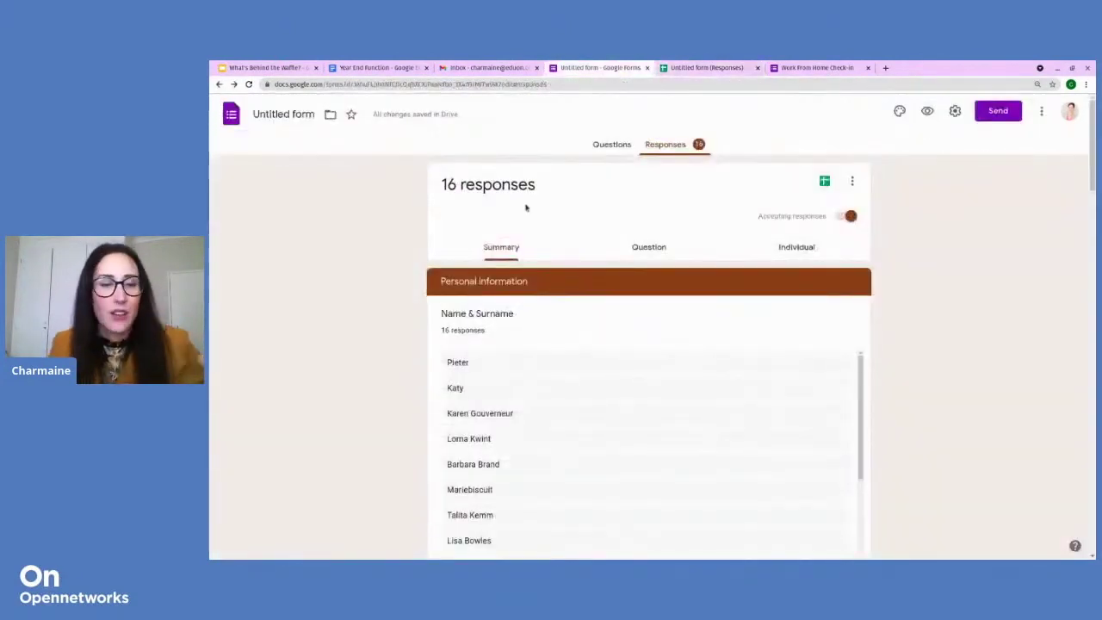